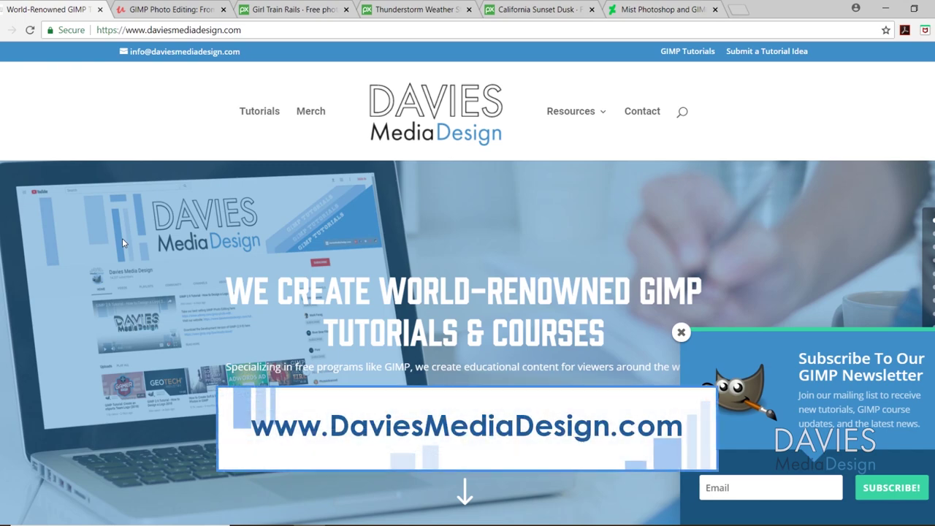
Step: Look through the Davies Media Design homepage and the Udemy GIMP Photo Editing course page
scroll(131, 250, "down", 15)
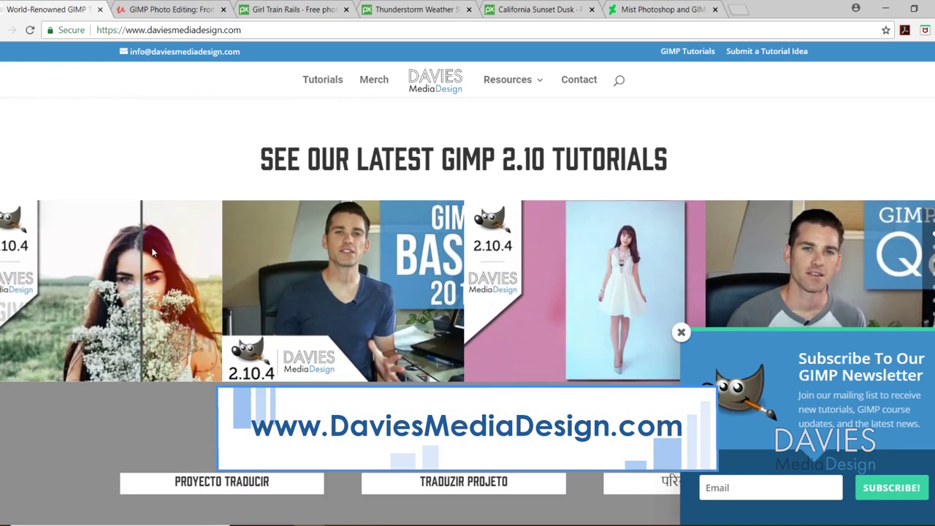
scroll(153, 252, "down", 4)
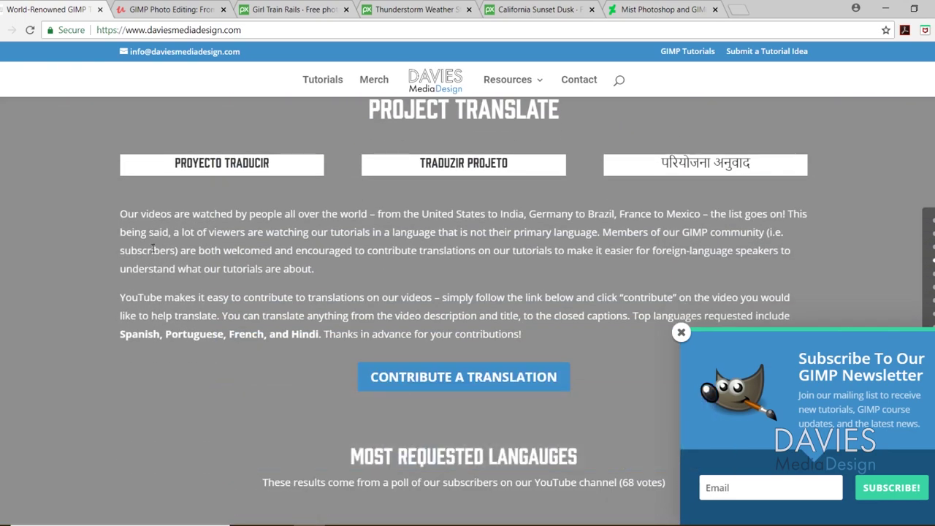
scroll(153, 252, "down", 16)
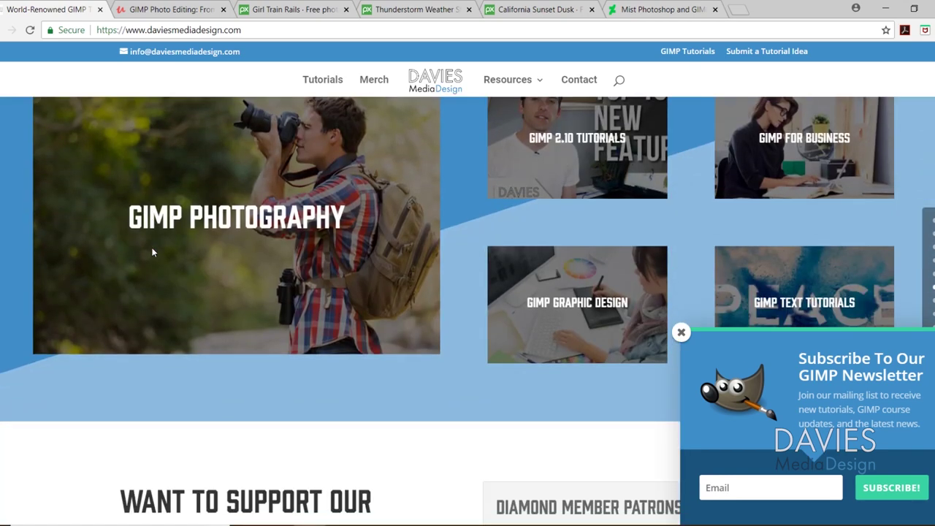
scroll(152, 251, "down", 5)
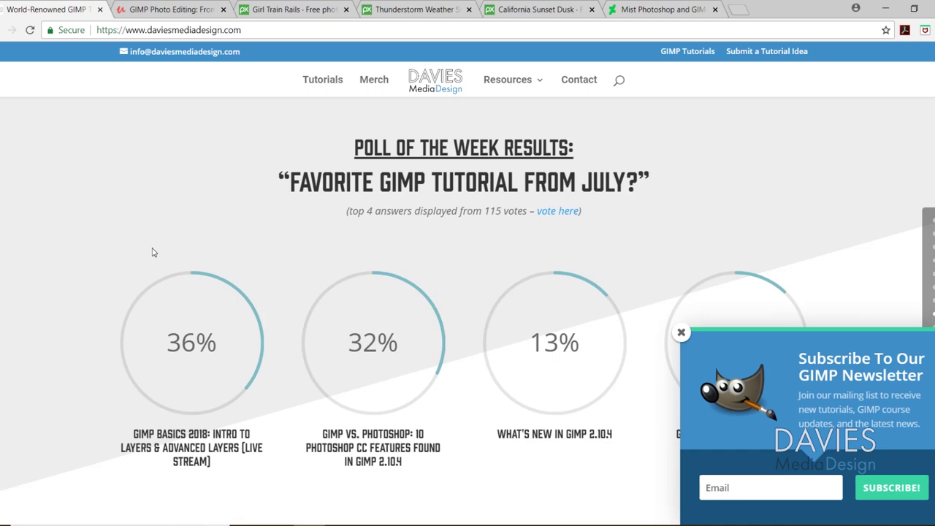
key("ctrl+Tab")
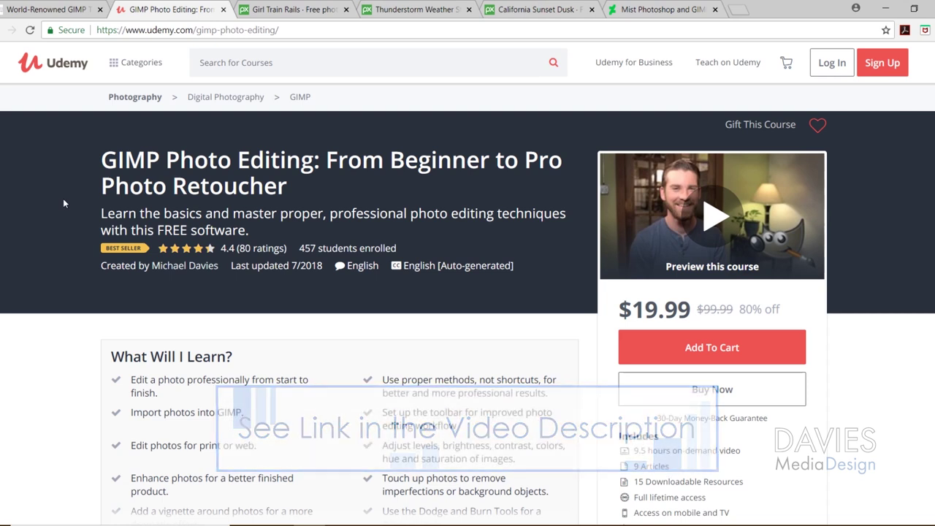
Step: Review the girl, thunderstorm and California sunset photos on Pixabay and the Mist brushes download page on DeviantArt
key("ctrl+Tab")
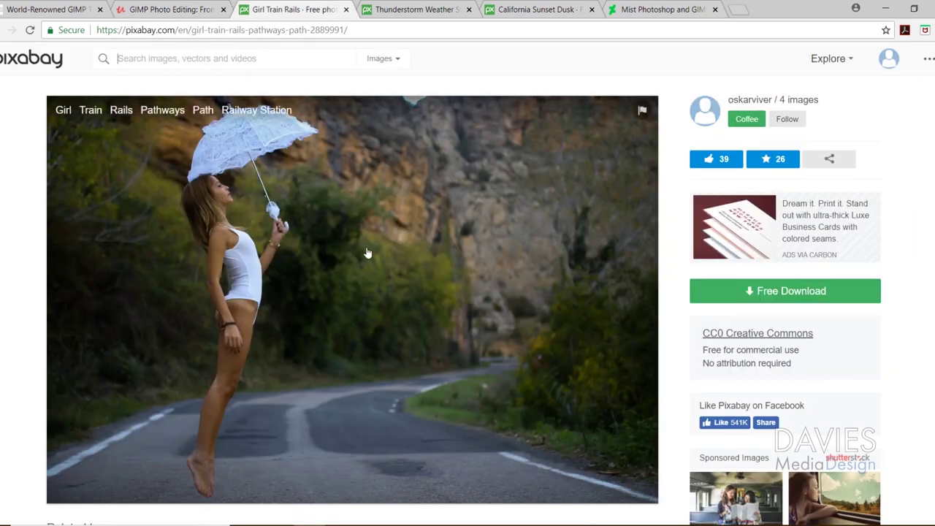
left_click(414, 10)
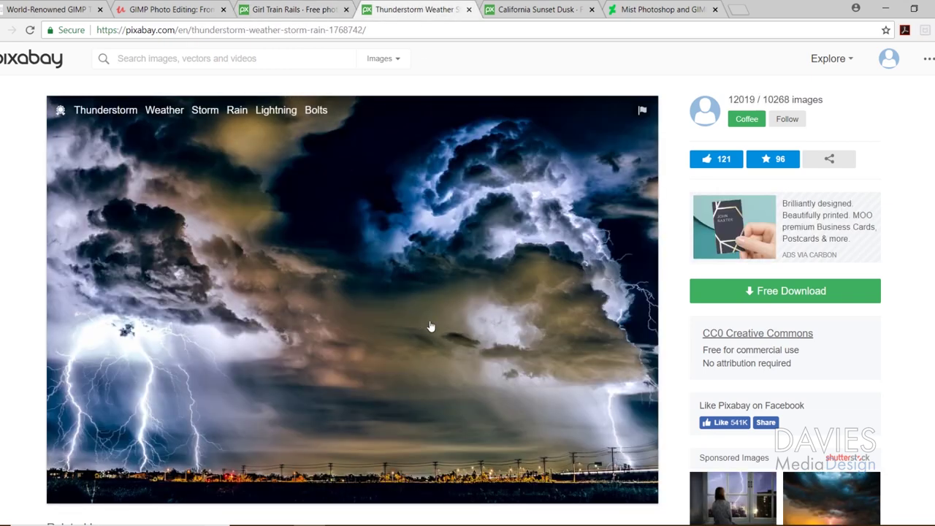
left_click(533, 9)
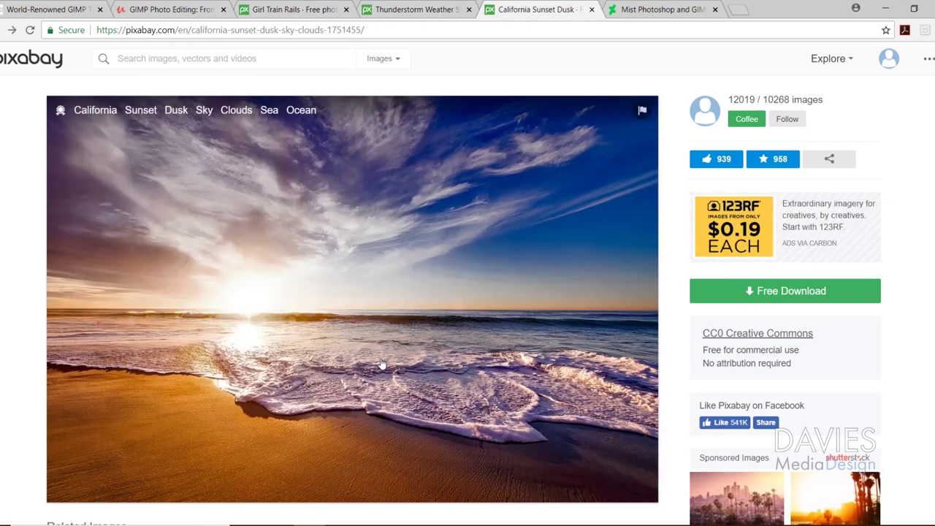
key("ctrl+Tab")
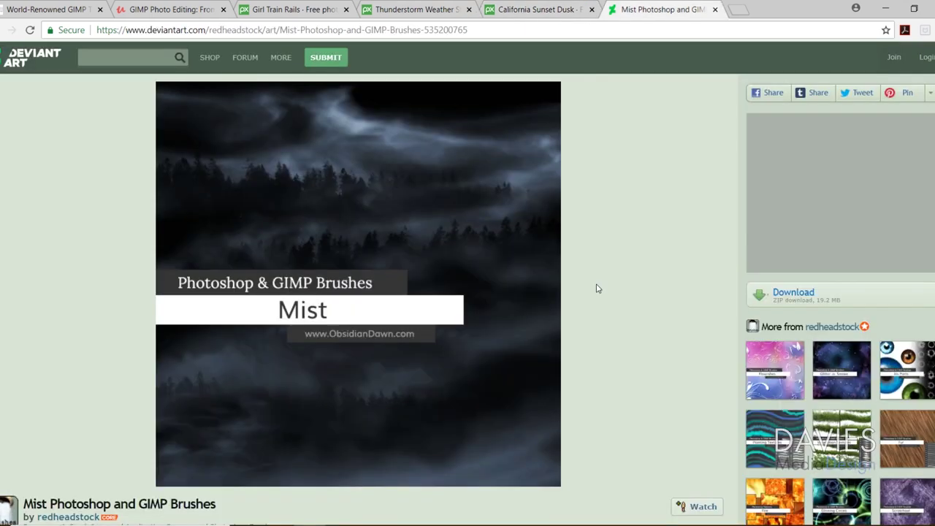
left_click(803, 294)
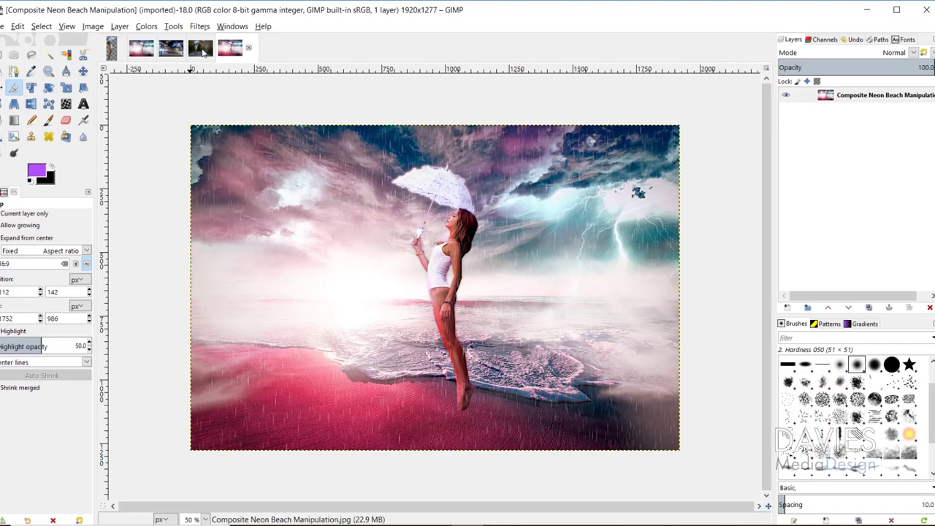
Step: Switch to the girl-2889991_1920 image in GIMP and add an alpha channel to its layer
left_click(201, 48)
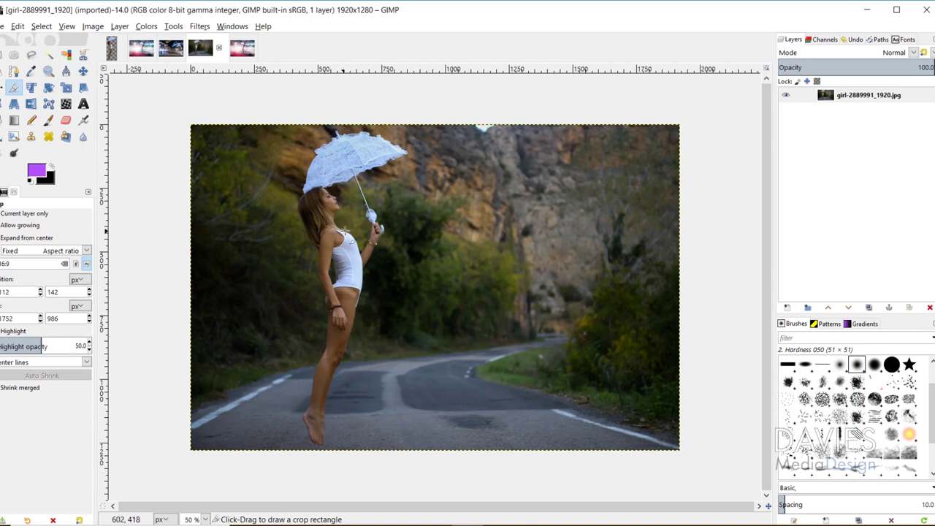
left_click(821, 100)
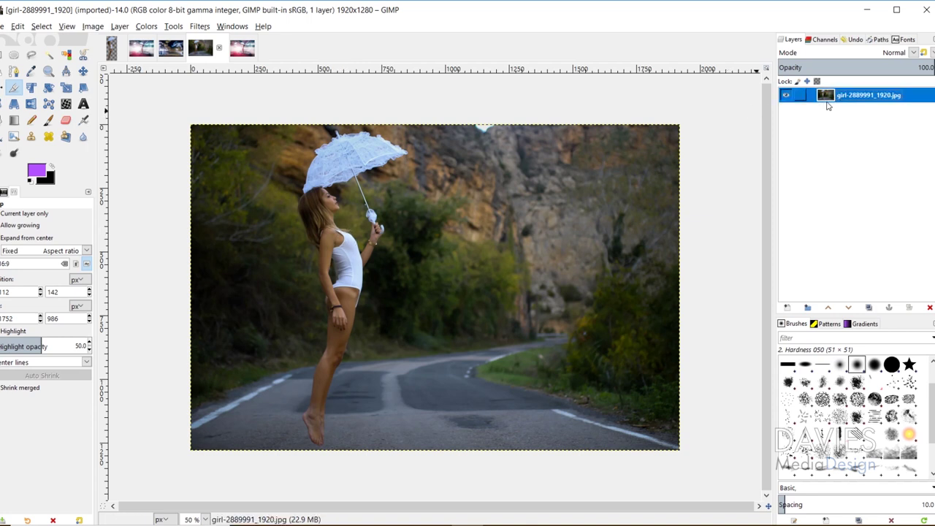
right_click(831, 98)
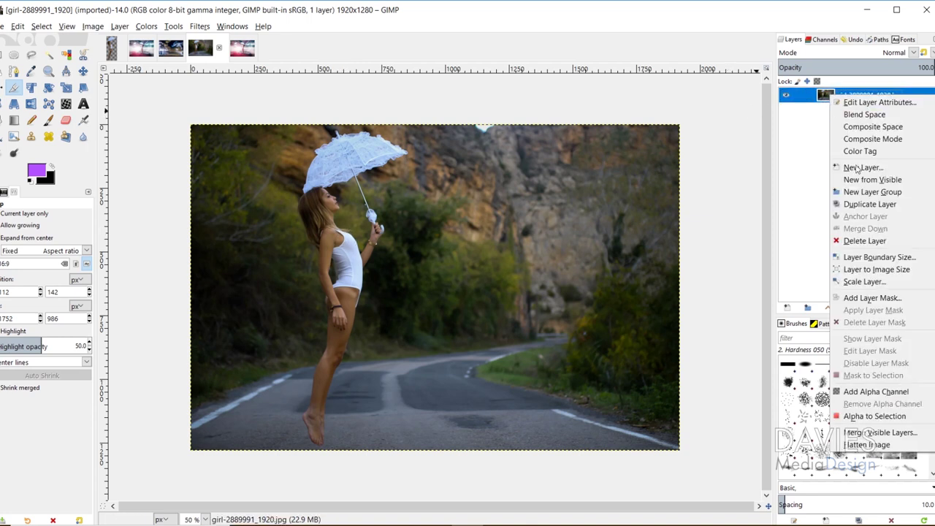
left_click(880, 393)
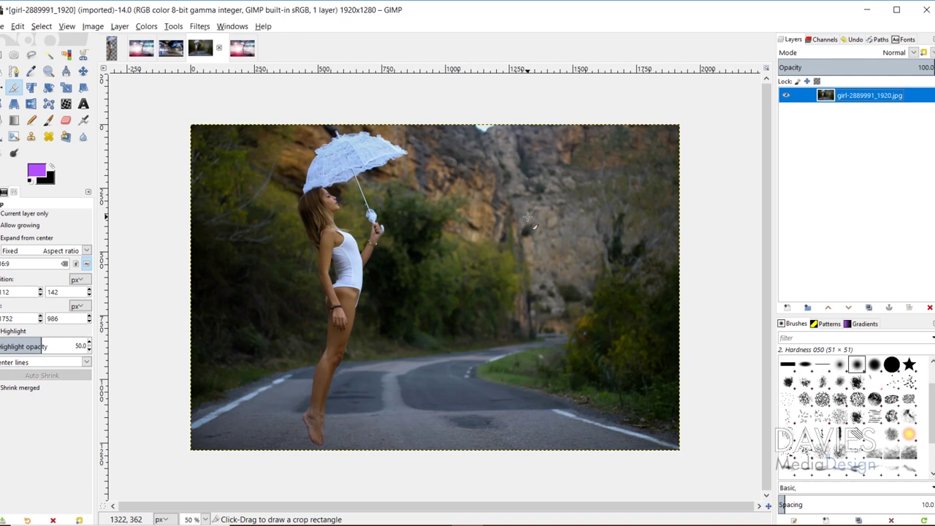
Step: Add a White (full opacity) layer mask to the girl-2889991_1920.jpg layer
right_click(830, 96)
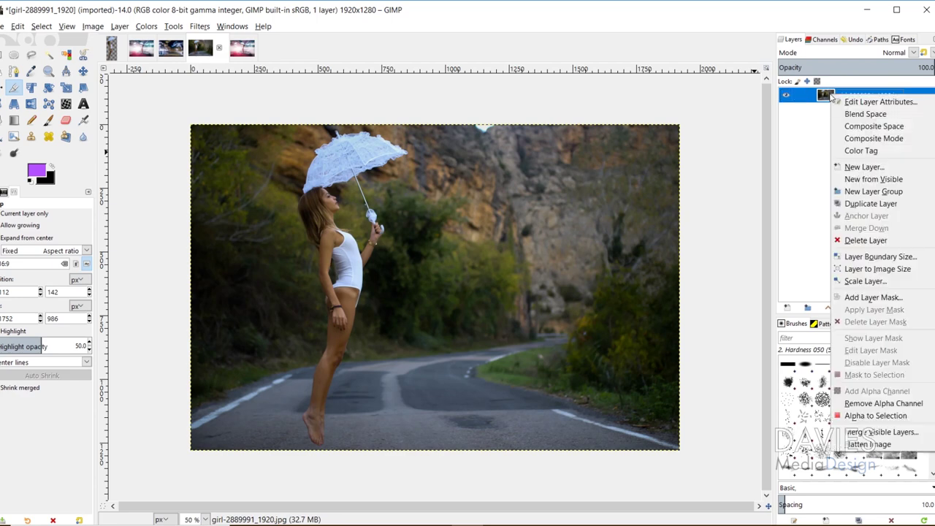
left_click(884, 297)
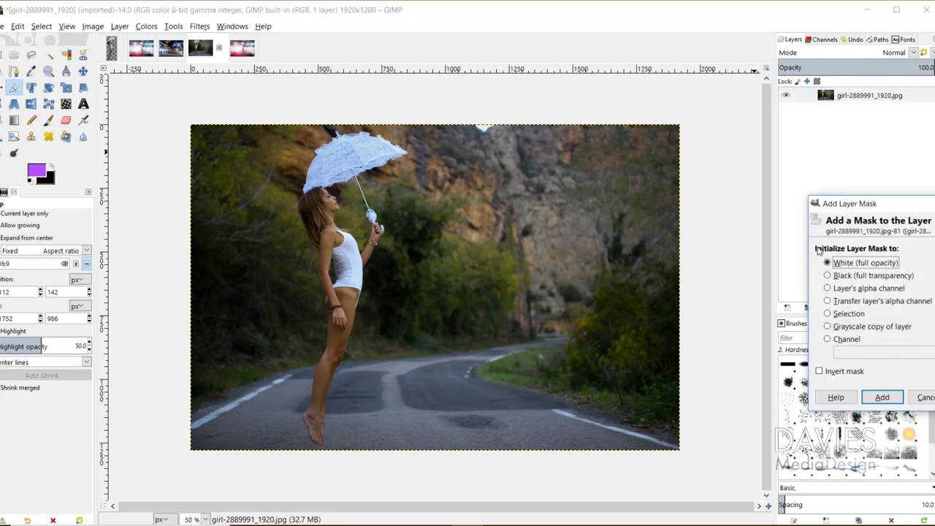
left_click(883, 400)
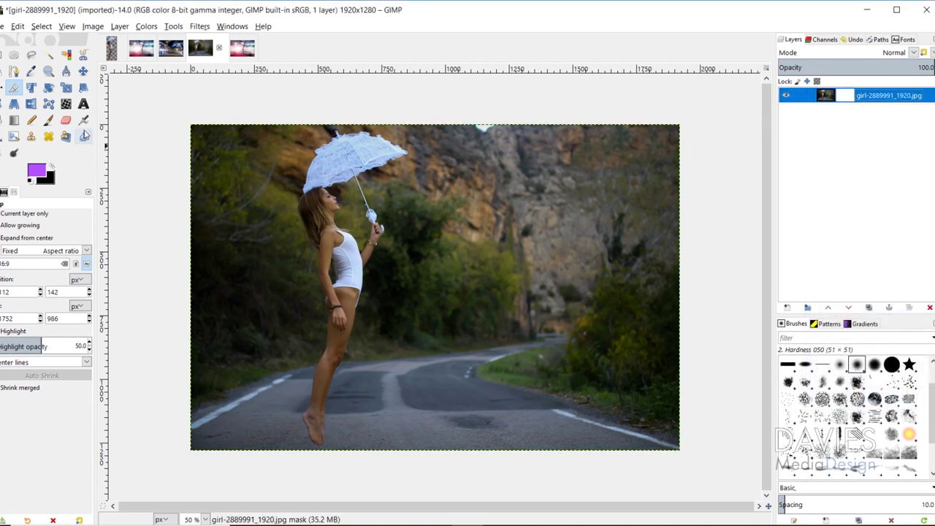
Step: Hide the outer background on both sides of the woman by painting the mask black with the Paintbrush at size 393.46
left_click(49, 121)
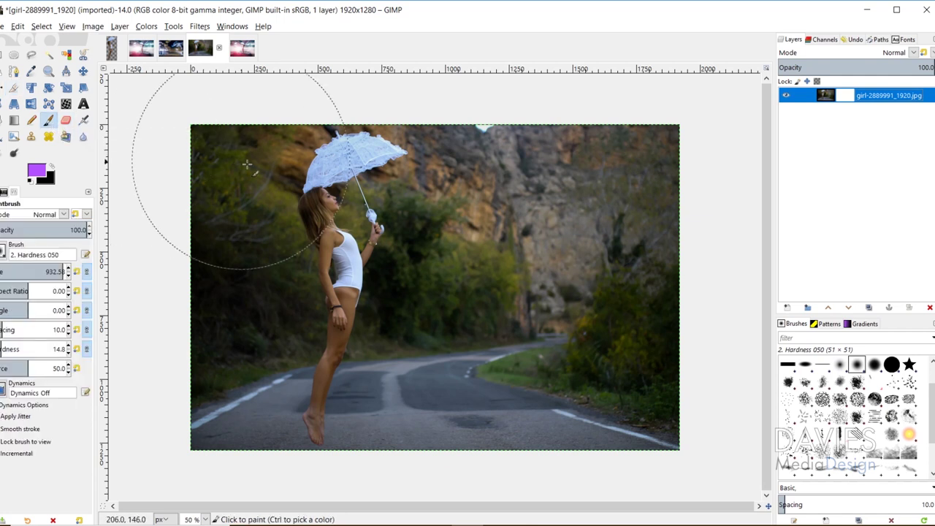
key("d")
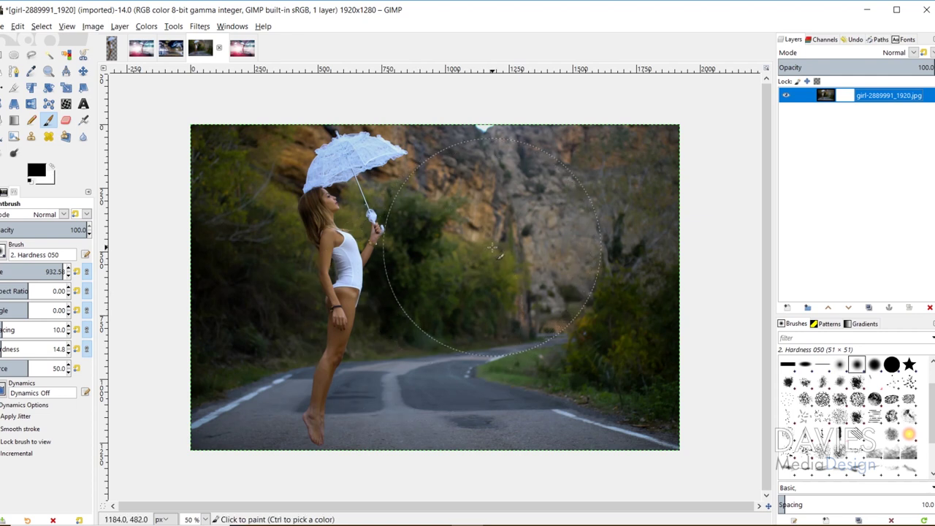
left_click_drag(42, 270, 35, 268)
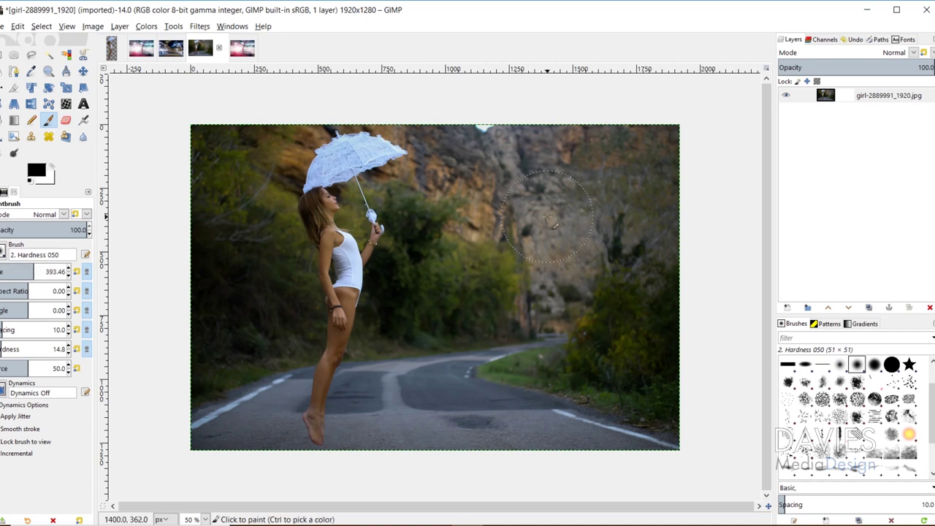
mouse_move(565, 216)
left_mouse_down()
mouse_move(584, 306)
mouse_move(599, 146)
mouse_move(668, 278)
mouse_move(654, 204)
mouse_move(553, 109)
mouse_move(660, 329)
mouse_move(599, 463)
mouse_move(571, 335)
mouse_move(518, 233)
mouse_move(501, 114)
mouse_move(482, 307)
mouse_move(517, 432)
mouse_move(453, 175)
mouse_move(434, 438)
mouse_move(454, 358)
mouse_move(641, 236)
left_mouse_up()
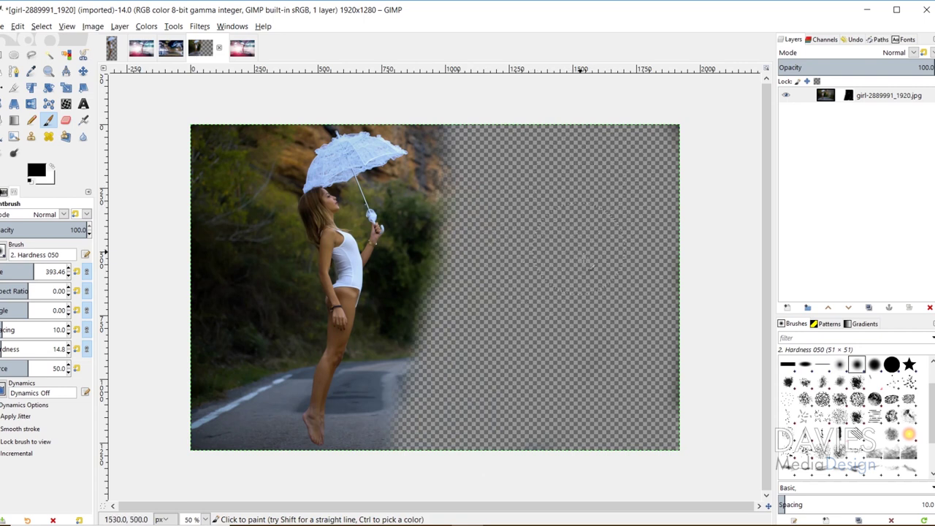
mouse_move(254, 364)
left_mouse_down()
mouse_move(195, 302)
mouse_move(241, 444)
mouse_move(203, 135)
mouse_move(236, 136)
mouse_move(205, 321)
mouse_move(227, 303)
mouse_move(254, 358)
mouse_move(259, 423)
mouse_move(254, 358)
mouse_move(258, 428)
mouse_move(271, 371)
mouse_move(326, 327)
left_mouse_up()
Step: Reduce the brush size to about 122 and mask out more background closer to the woman's back and legs
key("bracketleft")
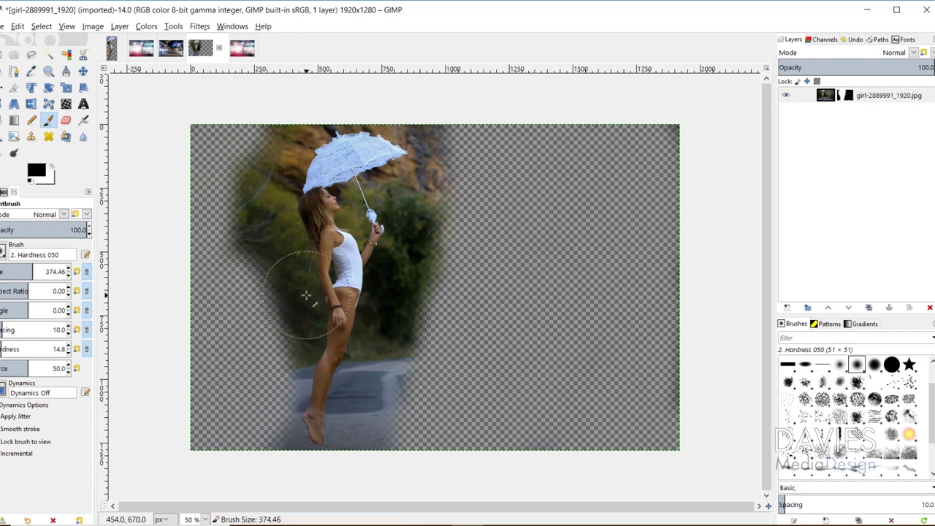
key("bracketleft")
left_click(11, 268)
mouse_move(278, 292)
left_mouse_down()
mouse_move(301, 332)
mouse_move(311, 330)
mouse_move(296, 272)
mouse_move(262, 315)
mouse_move(268, 277)
mouse_move(285, 355)
mouse_move(302, 369)
mouse_move(304, 318)
mouse_move(258, 250)
mouse_move(241, 271)
mouse_move(241, 198)
mouse_move(264, 281)
left_mouse_up()
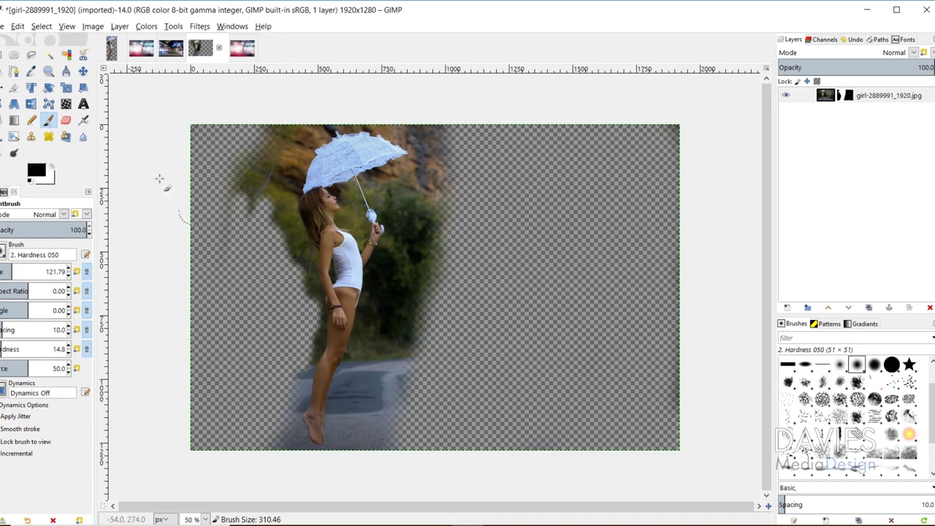
Step: Mask out the background between the woman's hair and upper arm with a brush of size 28.49
key("z")
left_click_drag(255, 193, 384, 319)
left_click(411, 235)
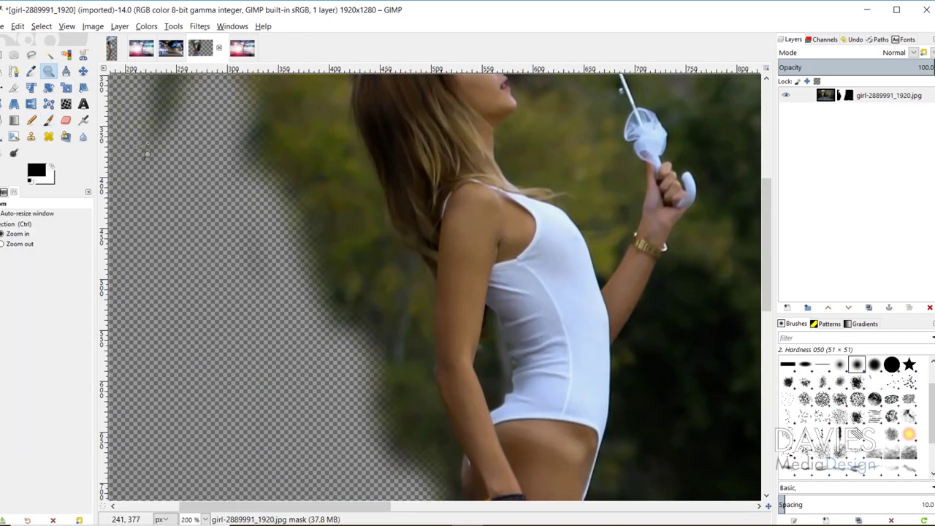
left_click(47, 121)
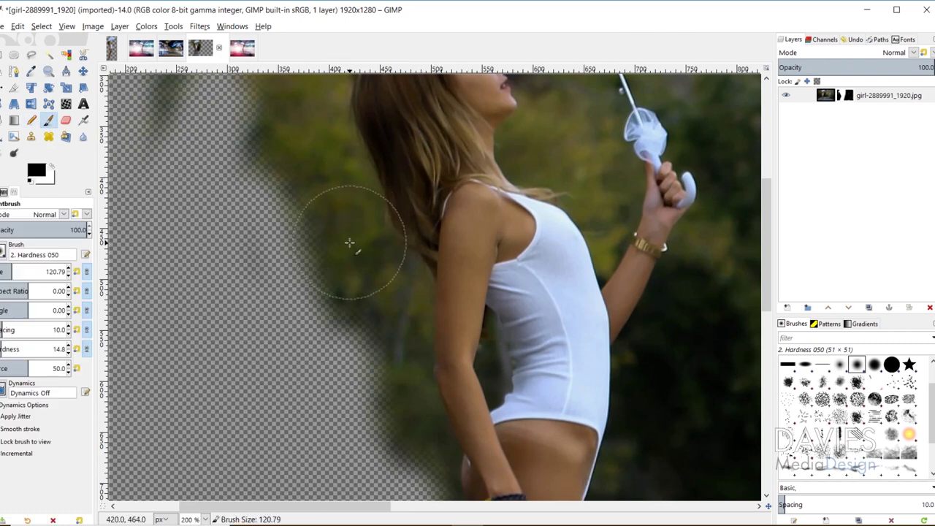
left_click_drag(12, 271, 4, 271)
mouse_move(392, 282)
left_mouse_down()
mouse_move(378, 231)
mouse_move(418, 273)
mouse_move(416, 313)
mouse_move(397, 305)
mouse_move(399, 293)
mouse_move(376, 311)
left_mouse_up()
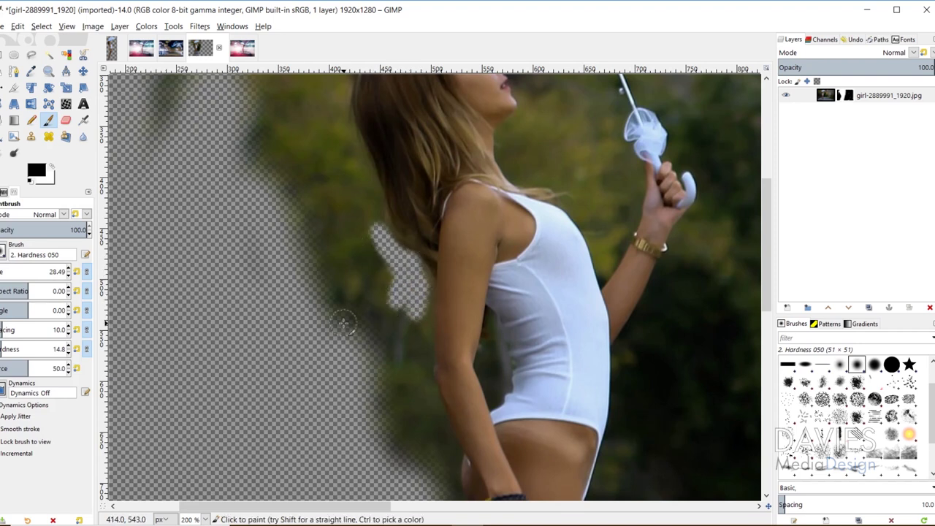
Step: Mask out the background closely along the outer edge of the woman's arm down to the elbow, using brush size 26.49
left_click(48, 71)
left_click_drag(402, 264, 464, 372)
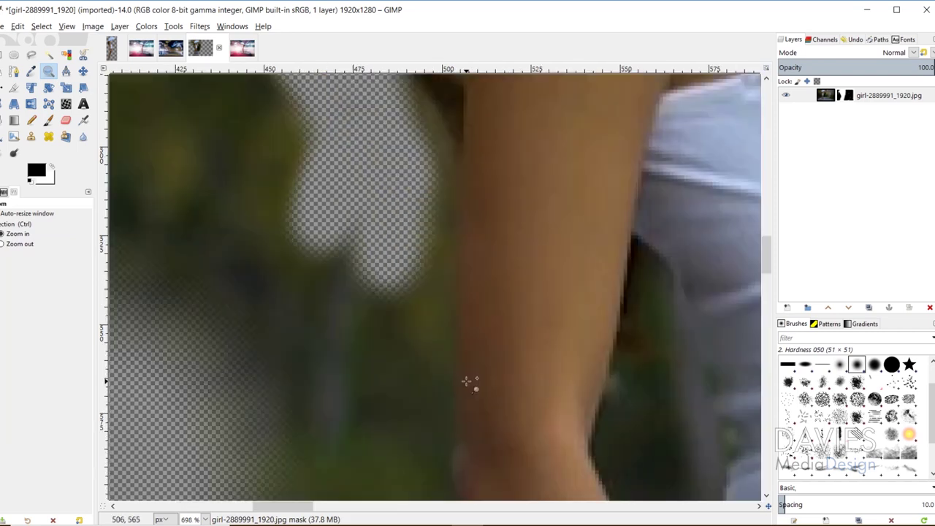
left_click(48, 120)
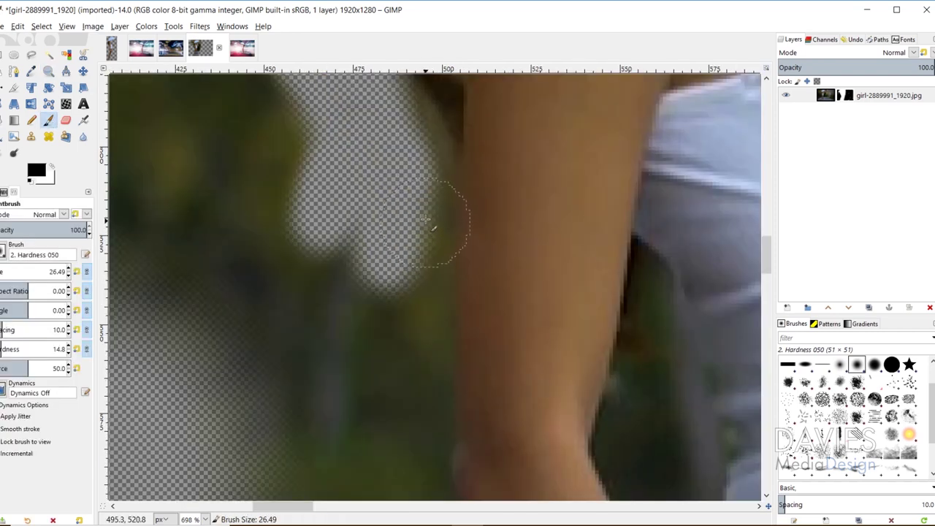
mouse_move(436, 172)
left_mouse_down()
mouse_move(393, 108)
mouse_move(417, 139)
mouse_move(425, 219)
mouse_move(425, 163)
mouse_move(424, 361)
mouse_move(422, 373)
mouse_move(405, 306)
mouse_move(413, 414)
mouse_move(376, 212)
mouse_move(346, 243)
mouse_move(369, 420)
left_mouse_up()
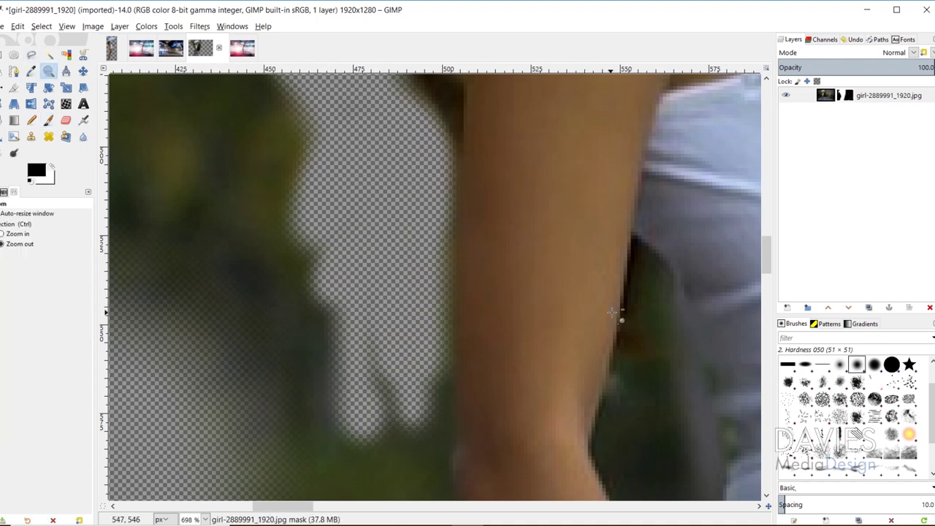
Step: Crop the image at full height around the woman and umbrella to 514 x 1280 px, starting at X 378, Y 0
left_click(610, 287, "ctrl")
left_click(618, 258, "ctrl")
left_click(618, 258, "ctrl")
left_click(629, 224, "ctrl")
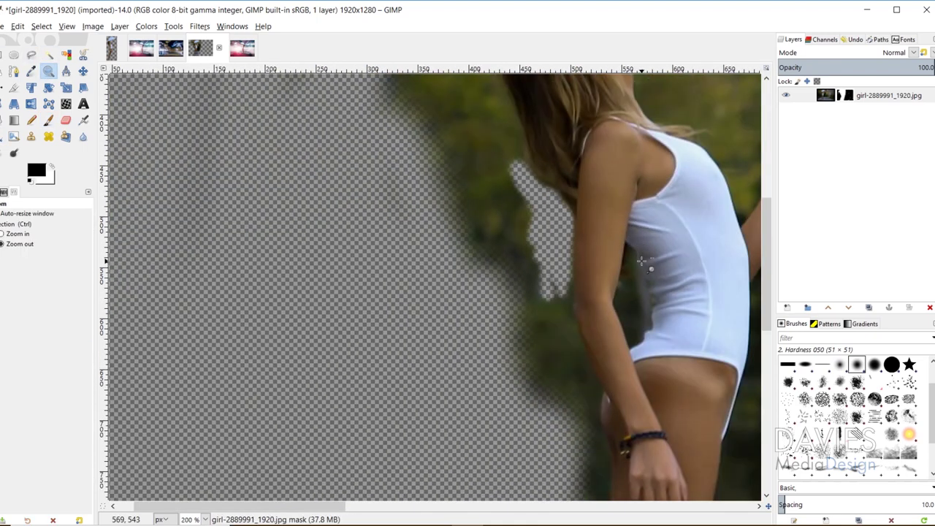
left_click(633, 226, "ctrl")
left_click(673, 240, "ctrl")
left_click(390, 401, "ctrl")
left_click(211, 273, "ctrl")
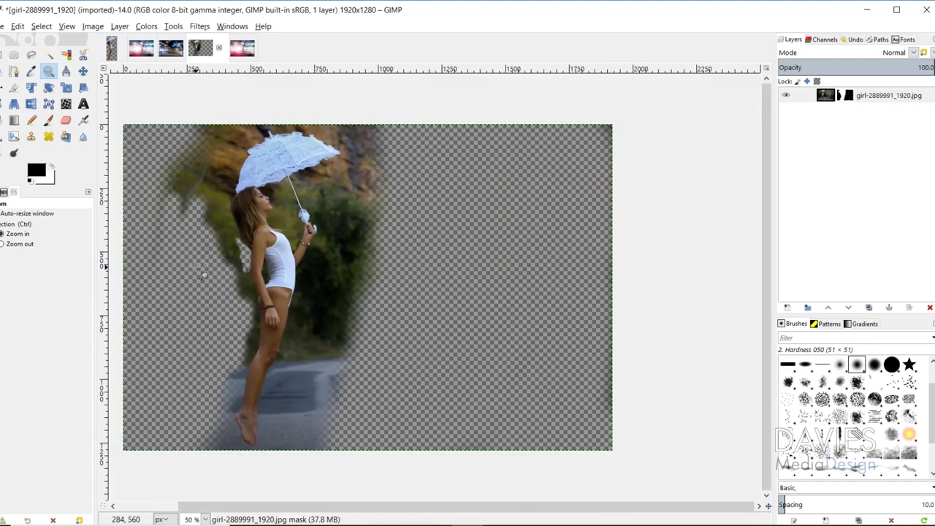
left_click(14, 87)
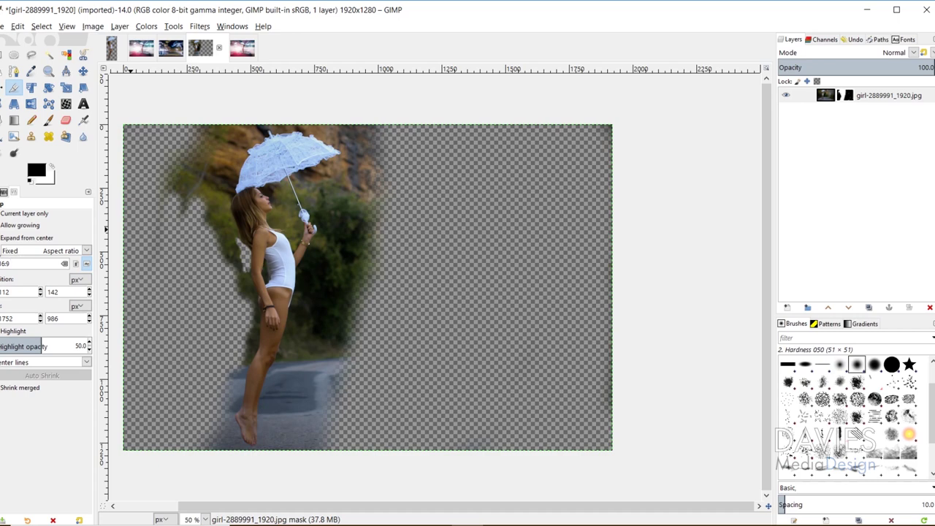
left_click_drag(221, 125, 345, 449)
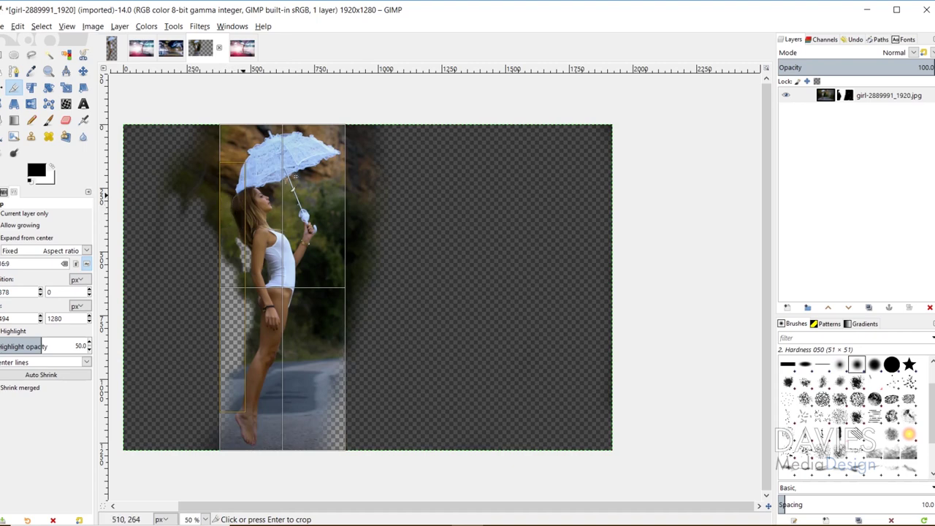
left_click_drag(351, 158, 350, 205)
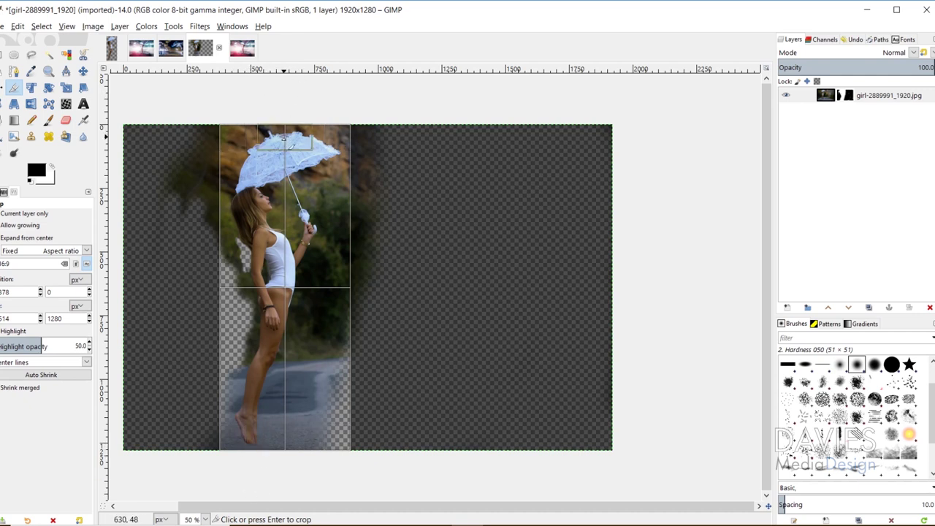
left_click(309, 210)
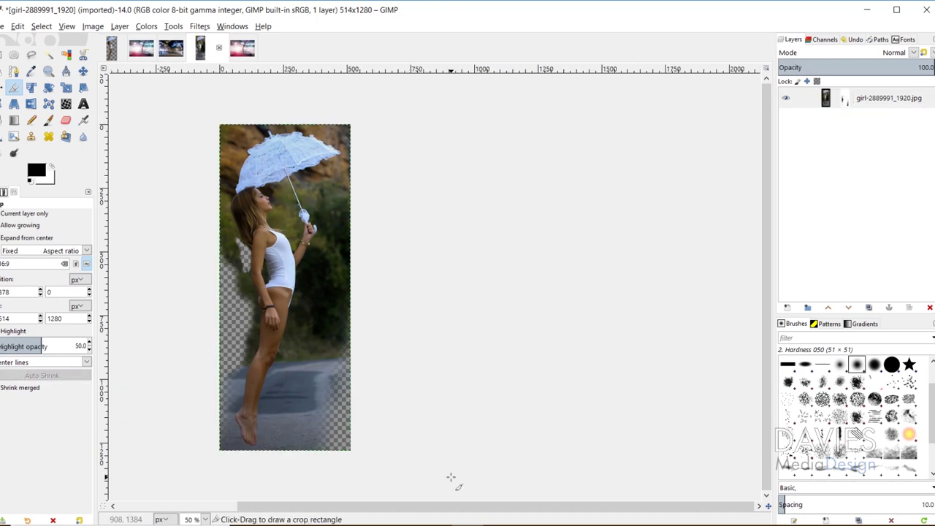
Step: Compare the finished umbrella cutout with its original background by disabling and re-enabling its layer mask in Girl with Umbrella Background Removed.xcf
left_click(110, 48)
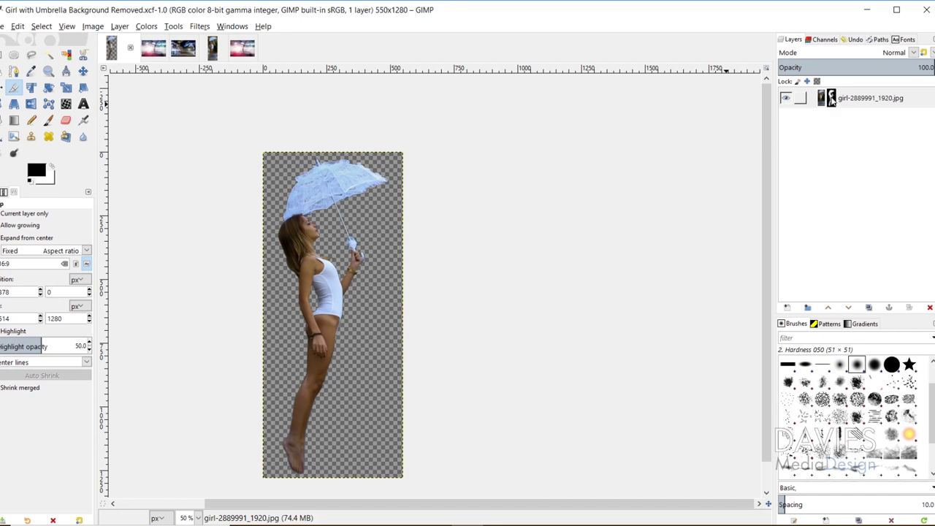
right_click(830, 100)
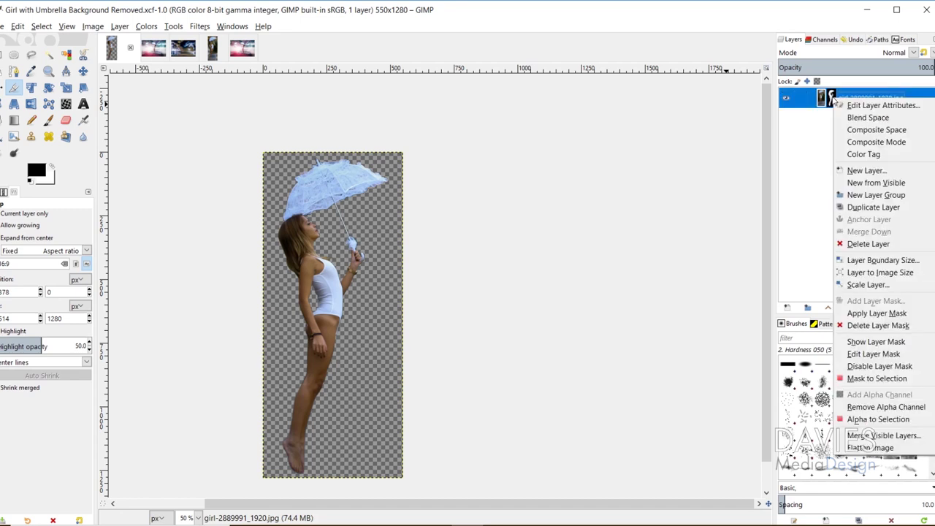
left_click(893, 368)
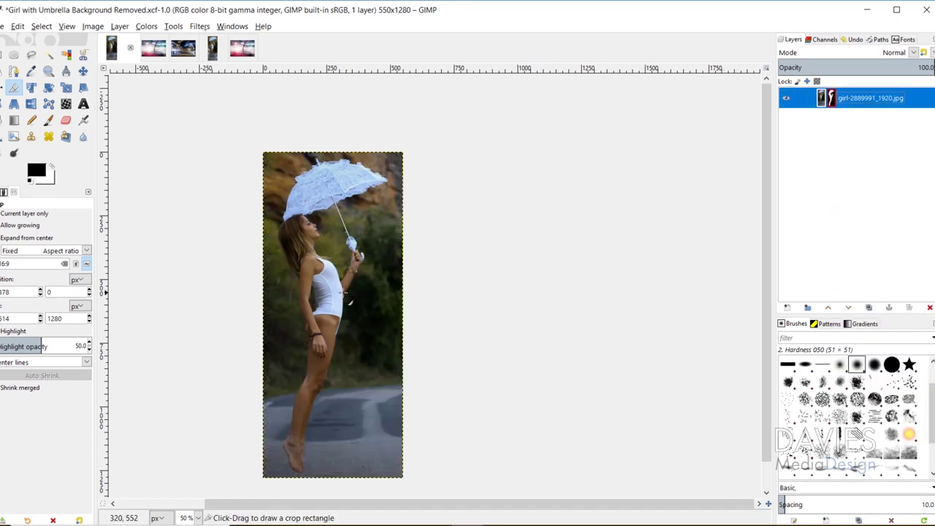
right_click(830, 96)
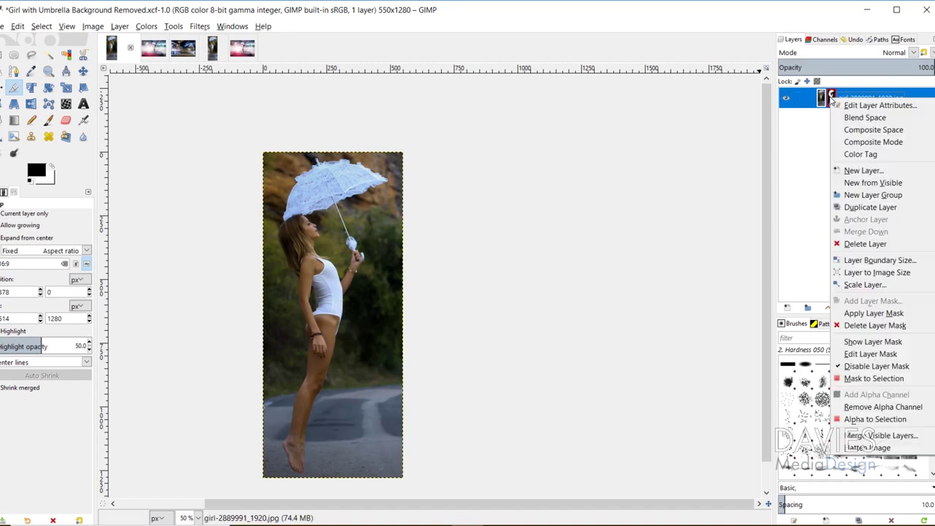
left_click(867, 366)
scroll(388, 195, "down", 1)
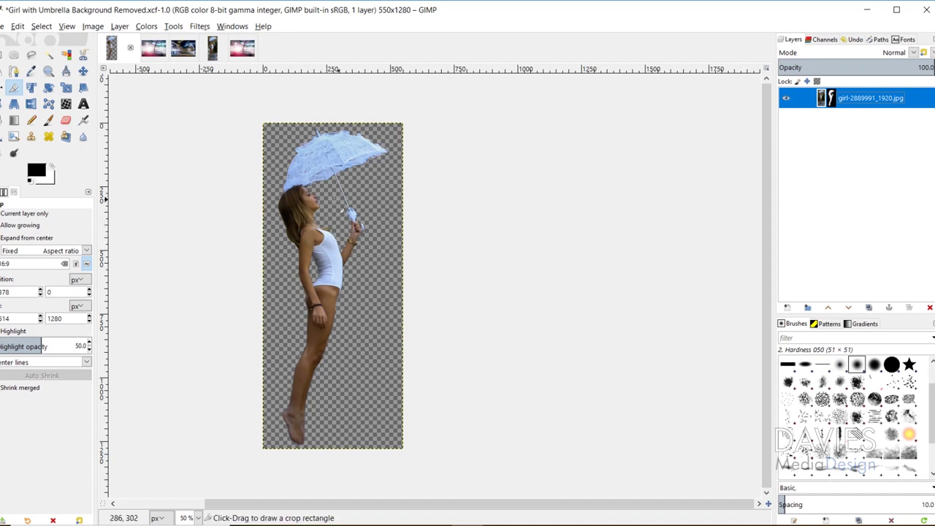
Step: Open the recent image california-1751455_1920.jpg and compare it with the Composite Neon Beach Manipulation image
left_click(3, 26)
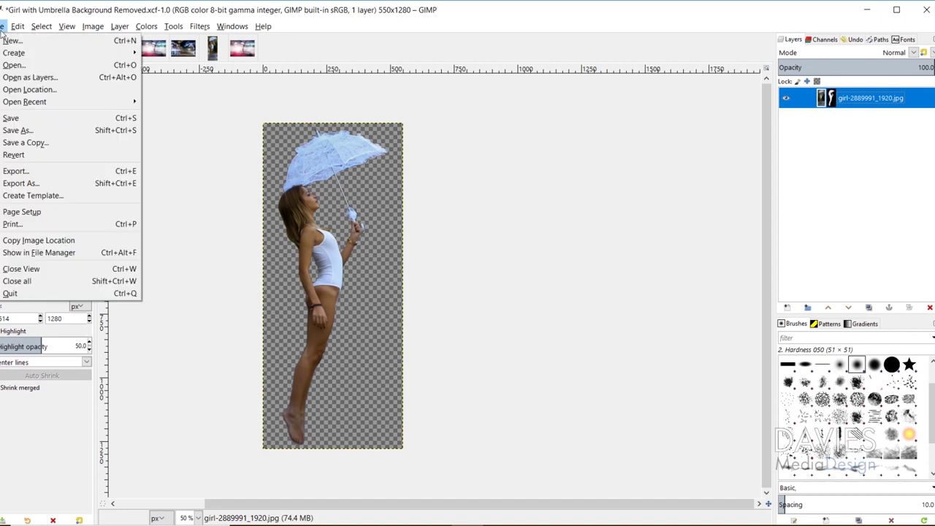
mouse_move(33, 105)
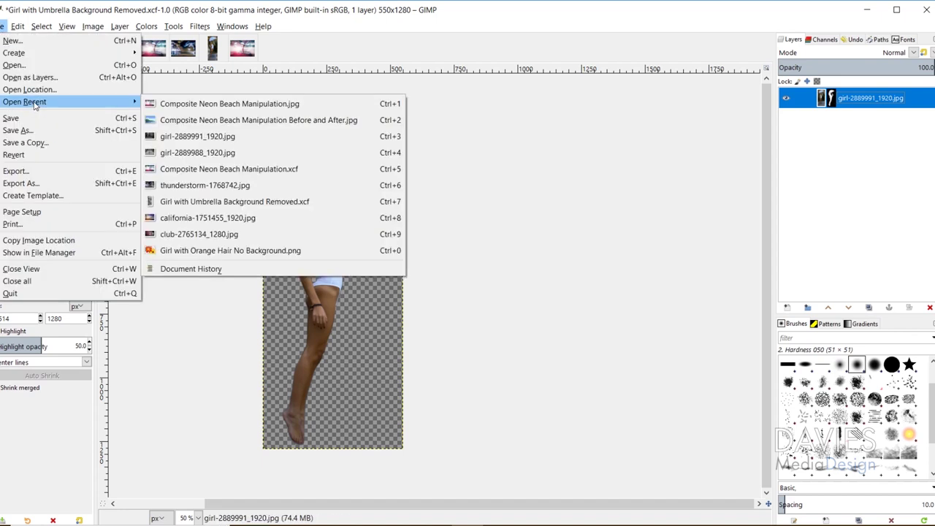
left_click(209, 222)
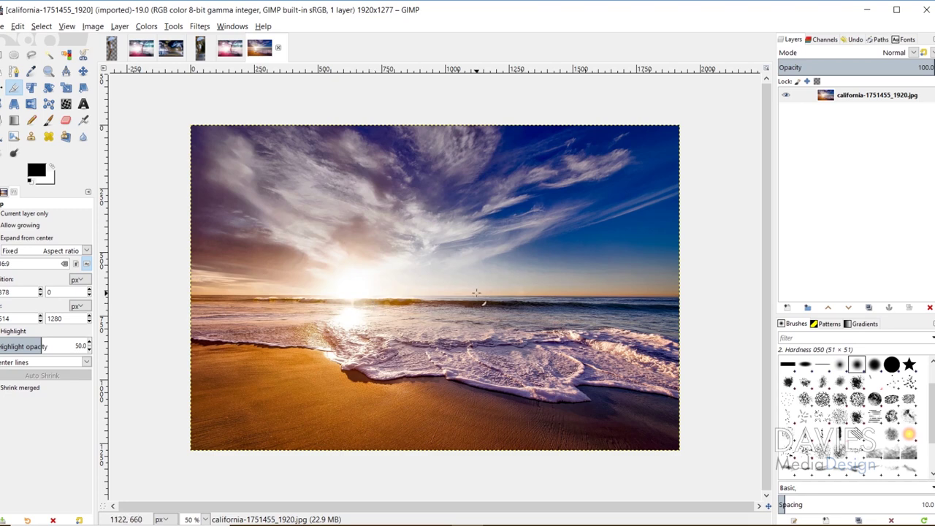
left_click(232, 53)
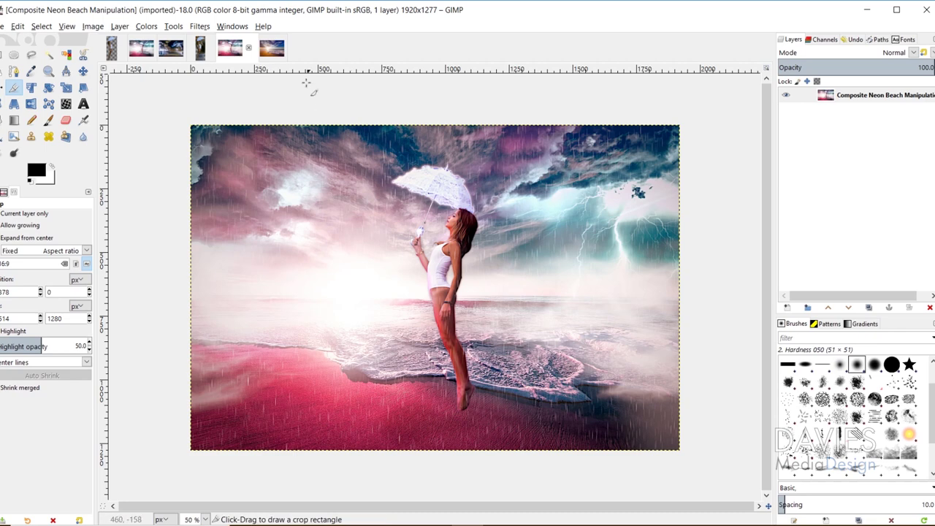
left_click(260, 48)
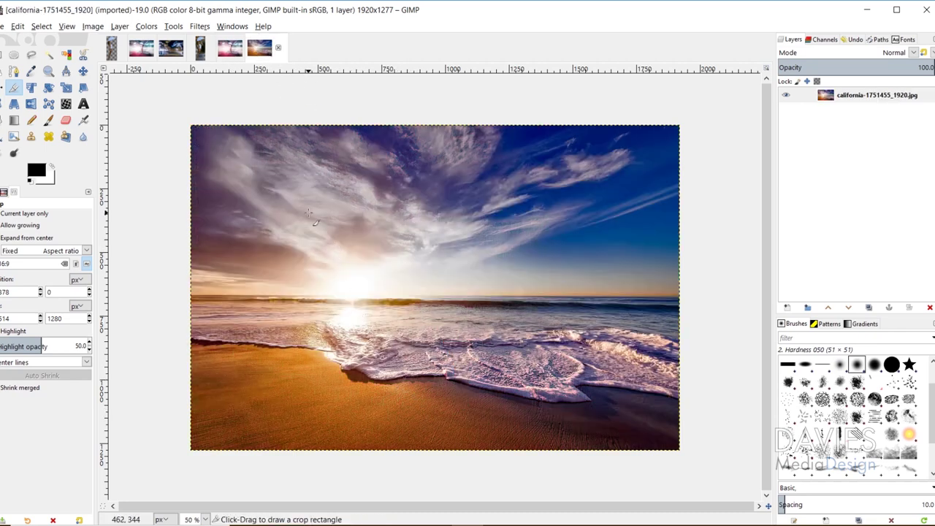
Step: Shift the beach photo's hue to -54.10 with Hue-Chroma, leaving chroma and lightness at 0
left_click(147, 27)
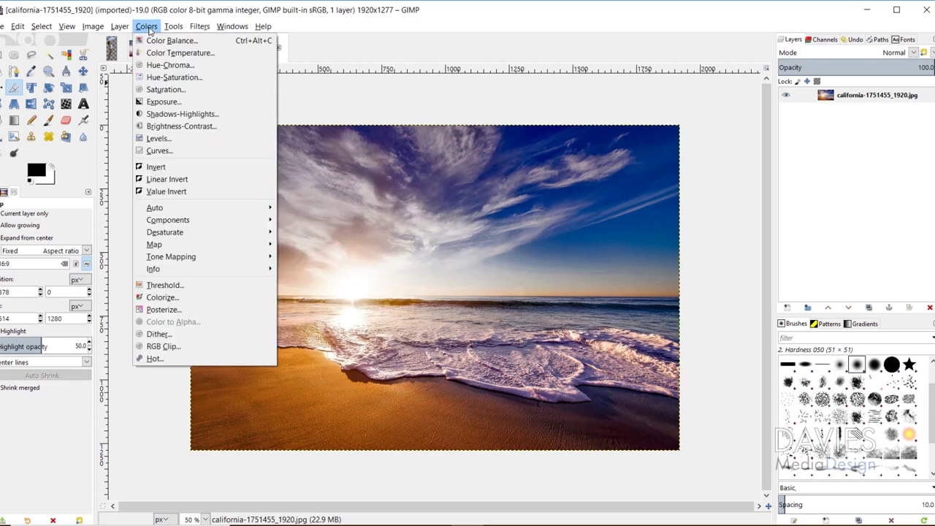
left_click(171, 66)
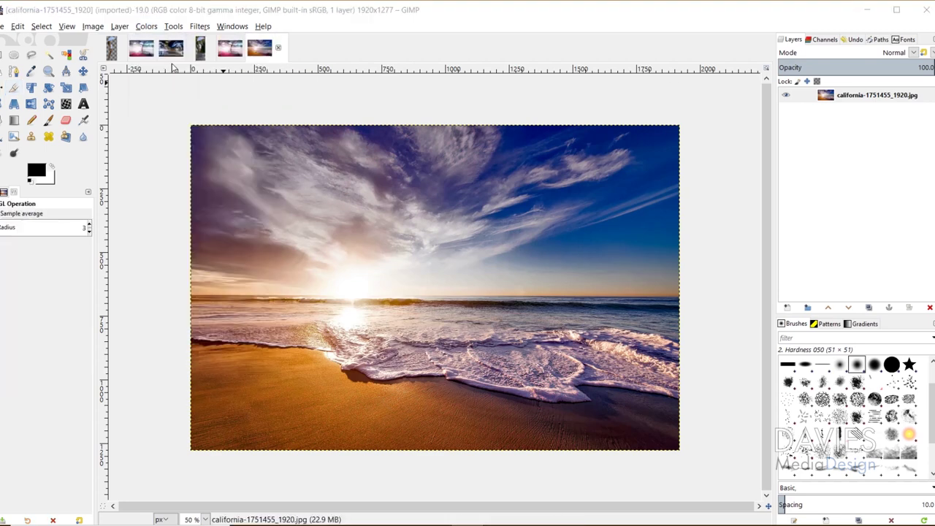
left_click_drag(721, 102, 596, 93)
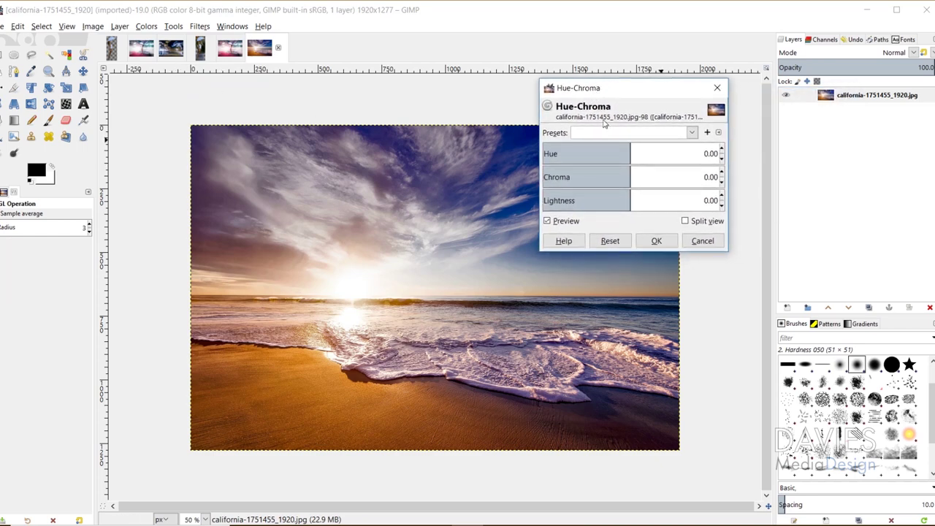
left_click_drag(630, 153, 603, 153)
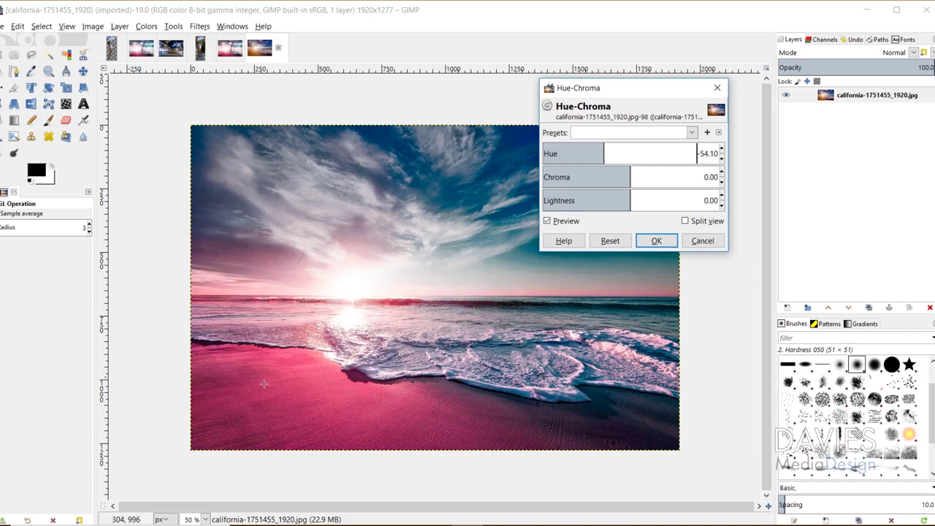
left_click(657, 241)
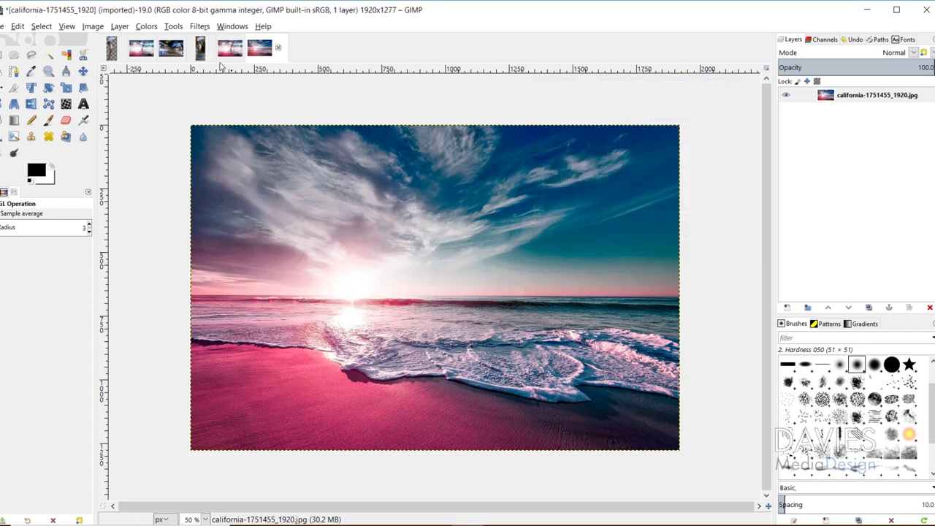
Step: Add the cut-out woman image to the beach photo as a new layer and rename it Girl with Umbrella
left_click(112, 48)
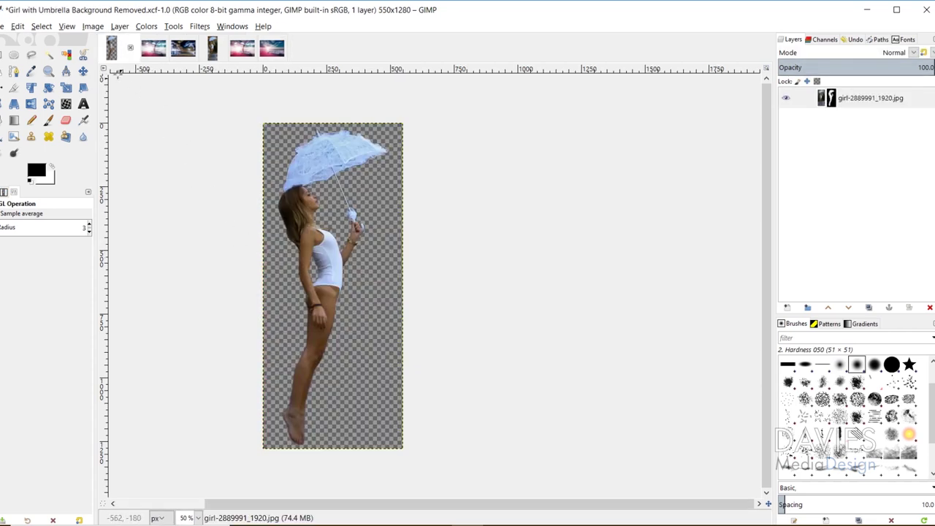
left_click_drag(116, 48, 415, 237)
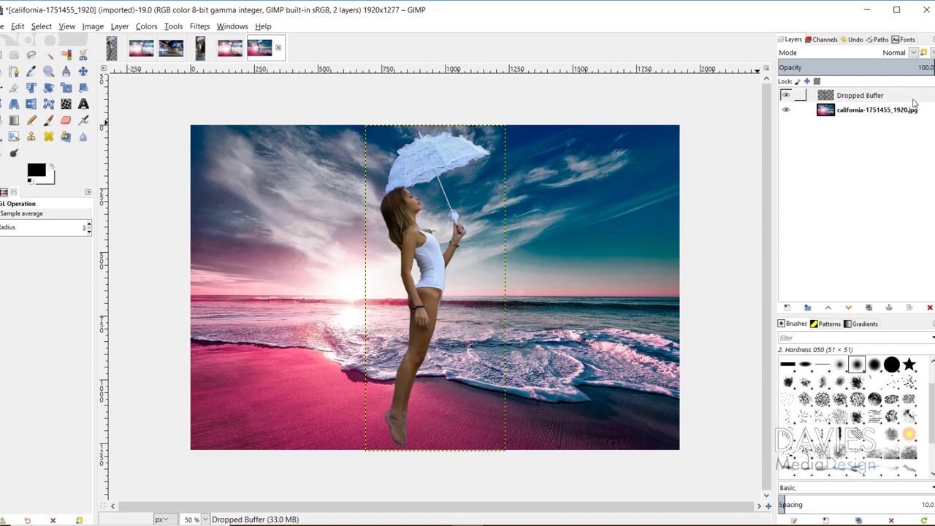
double_click(868, 96)
type("G")
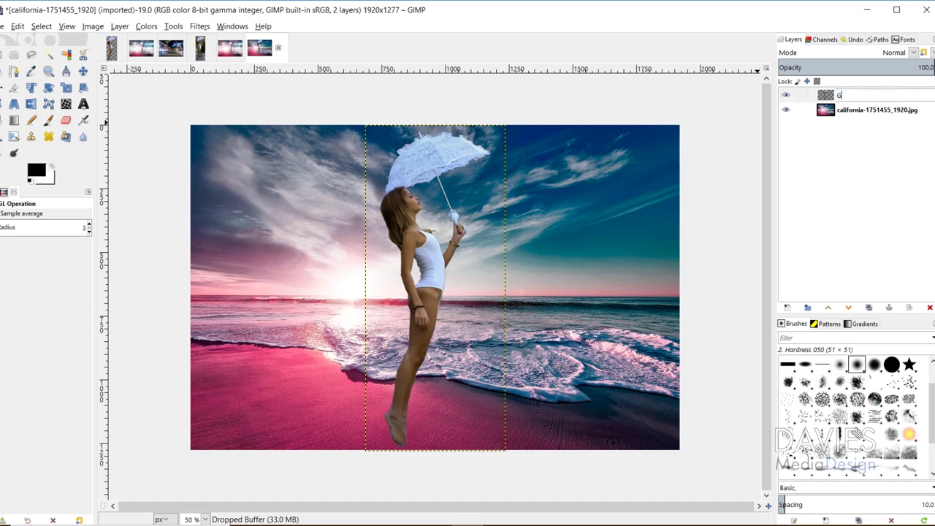
type("irl with Umbrella")
key("Return")
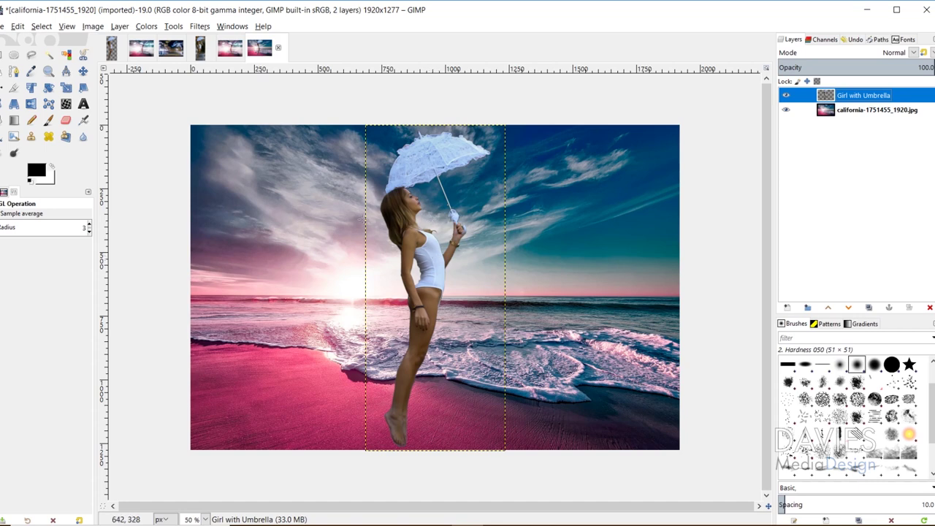
Step: Scale the Girl with Umbrella layer proportionally to about 430 x 1001 px and position her feet at the edge of the surf
left_click(66, 87)
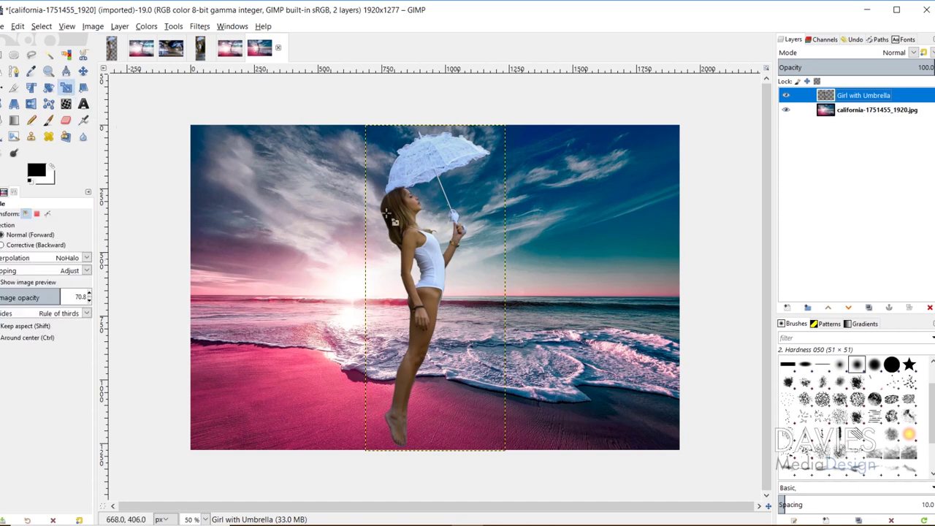
left_click(422, 172)
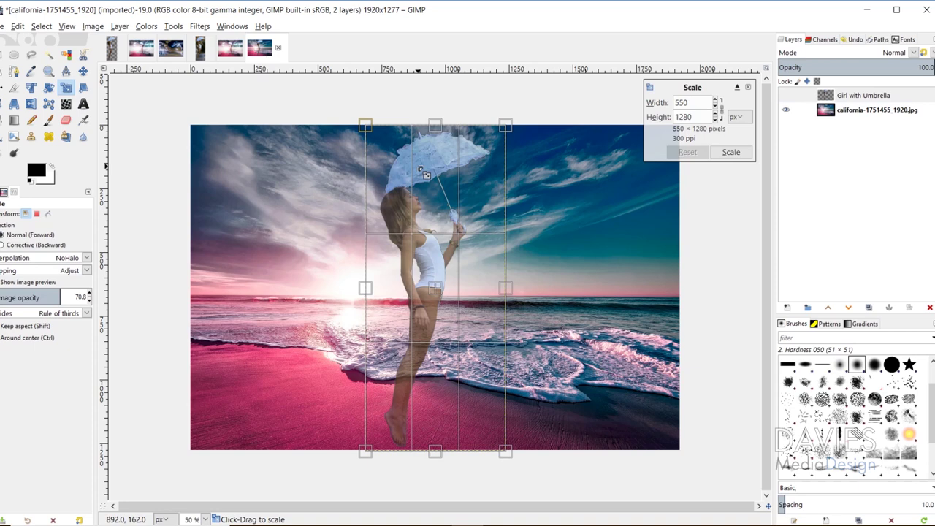
left_click(722, 110)
left_click_drag(367, 124, 412, 185)
left_click_drag(459, 330, 461, 300)
left_click_drag(507, 161, 503, 166)
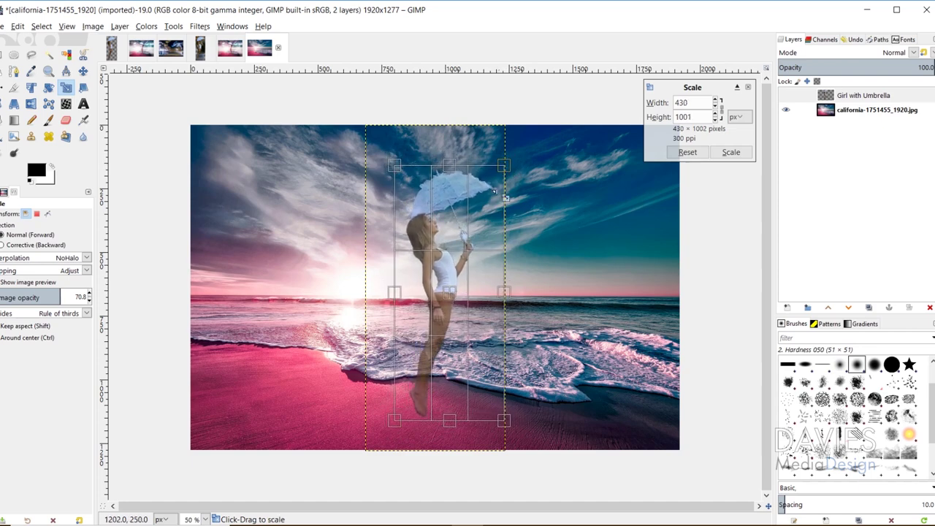
mouse_move(455, 304)
left_mouse_down()
mouse_move(468, 294)
mouse_move(457, 295)
left_mouse_up()
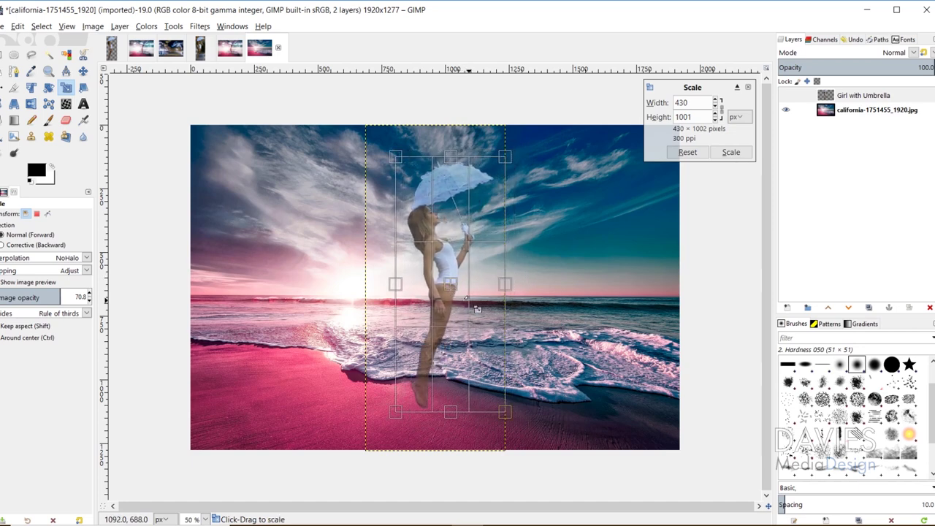
left_click(727, 153)
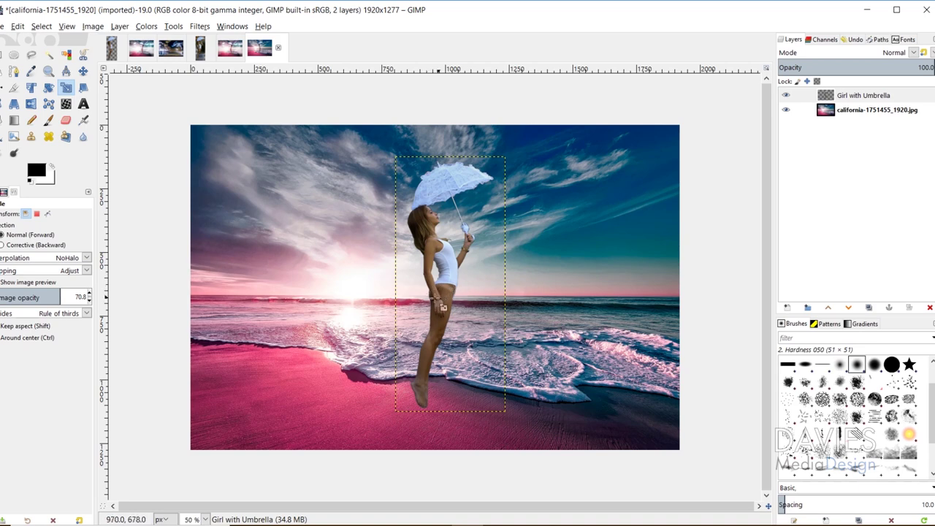
Step: Flip the Girl with Umbrella layer horizontally and centre it horizontally and vertically relative to the image
left_click(31, 104)
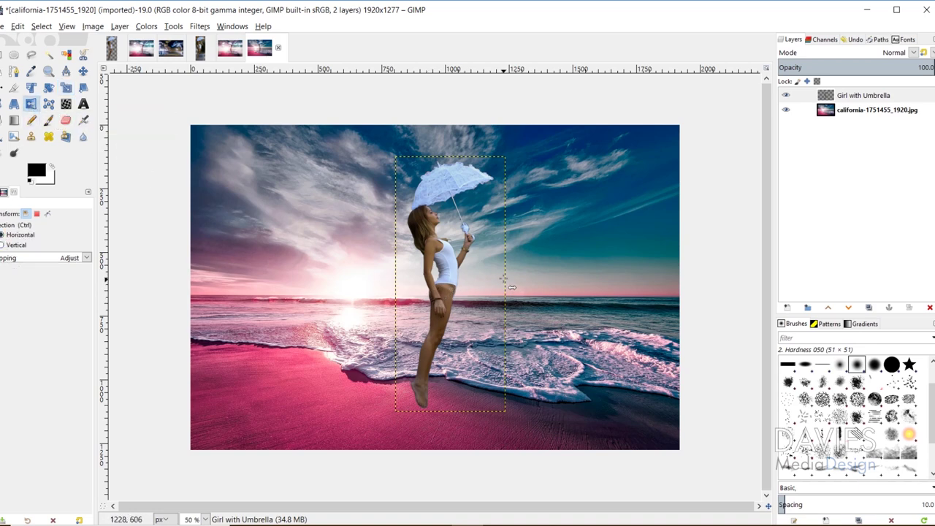
left_click(452, 274)
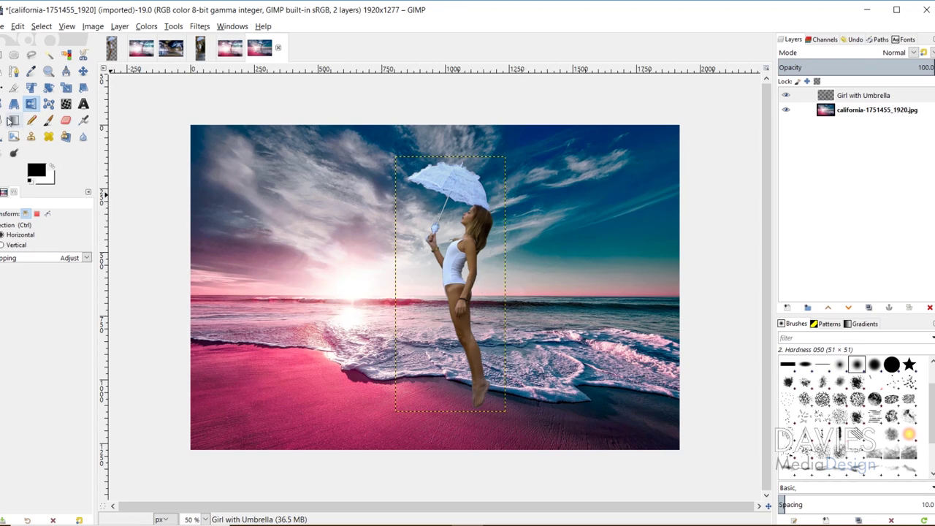
key("q")
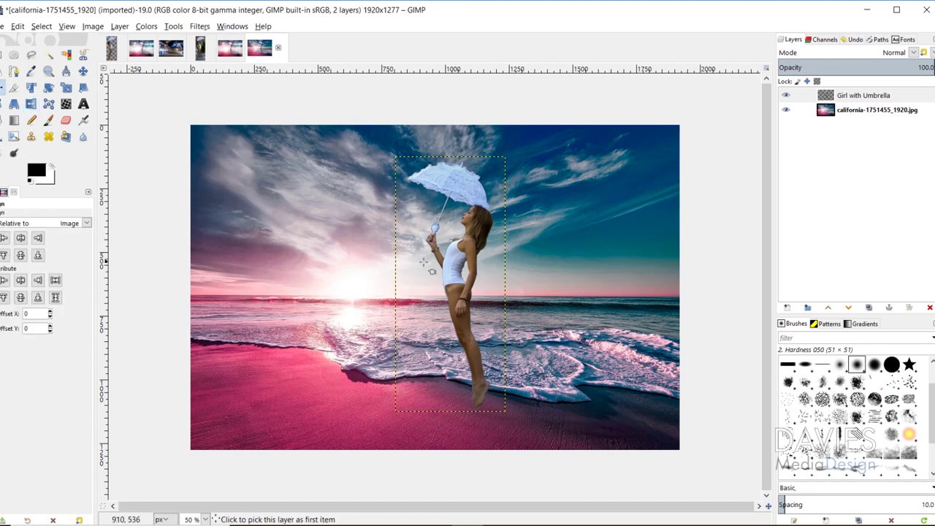
left_click(21, 239)
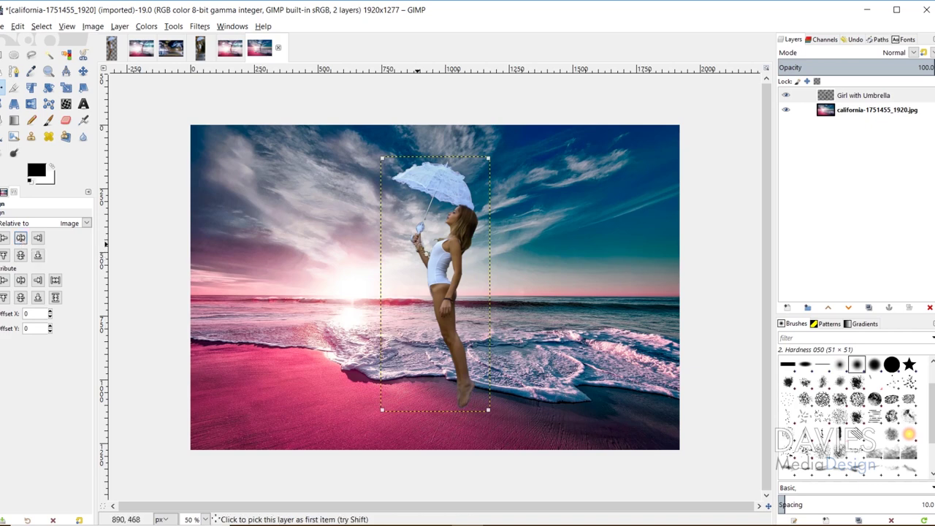
left_click(21, 255)
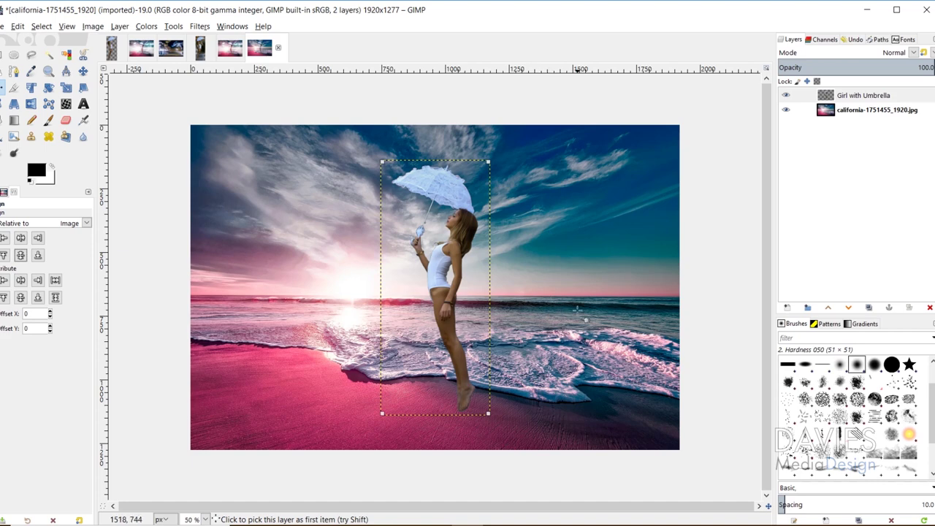
key("m")
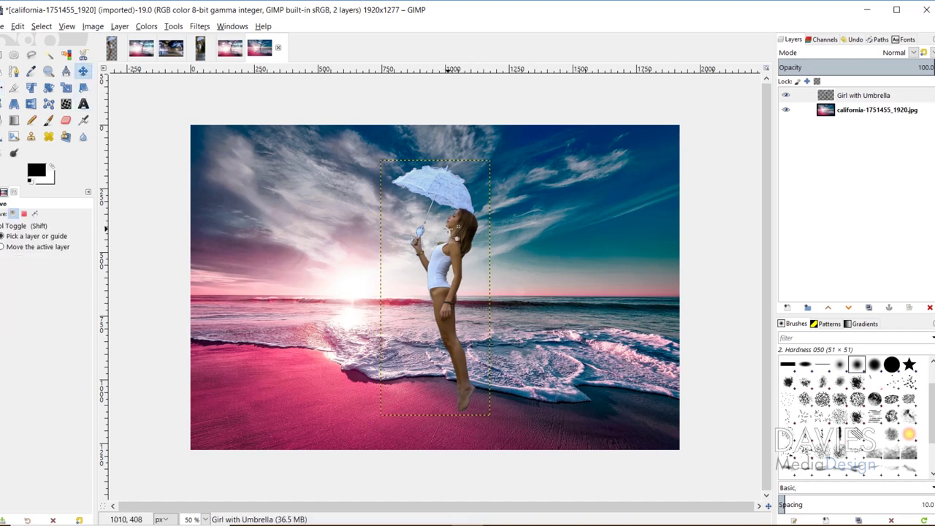
Step: Adjust the Girl with Umbrella layer's value Levels to input black 6, gamma 0.92 and input white 236, comparing with the original
left_click(148, 28)
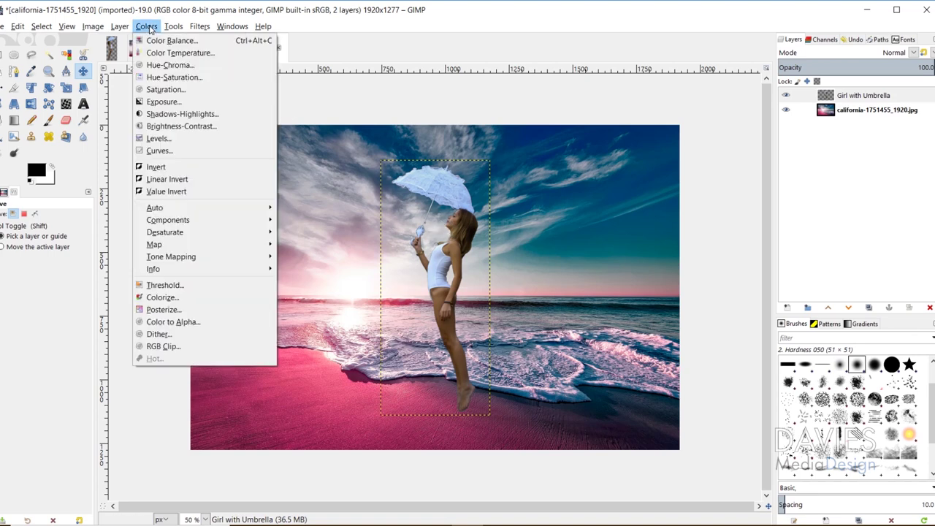
left_click(158, 138)
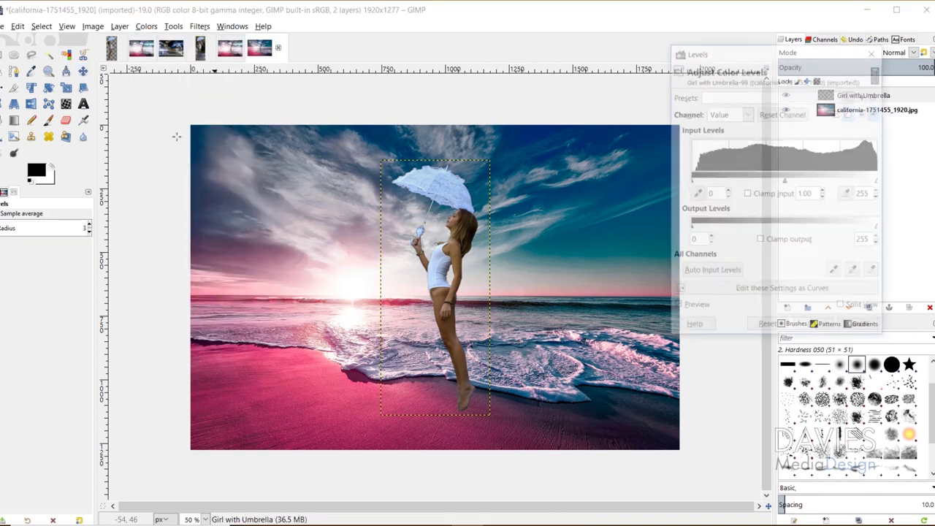
left_click_drag(780, 51, 648, 99)
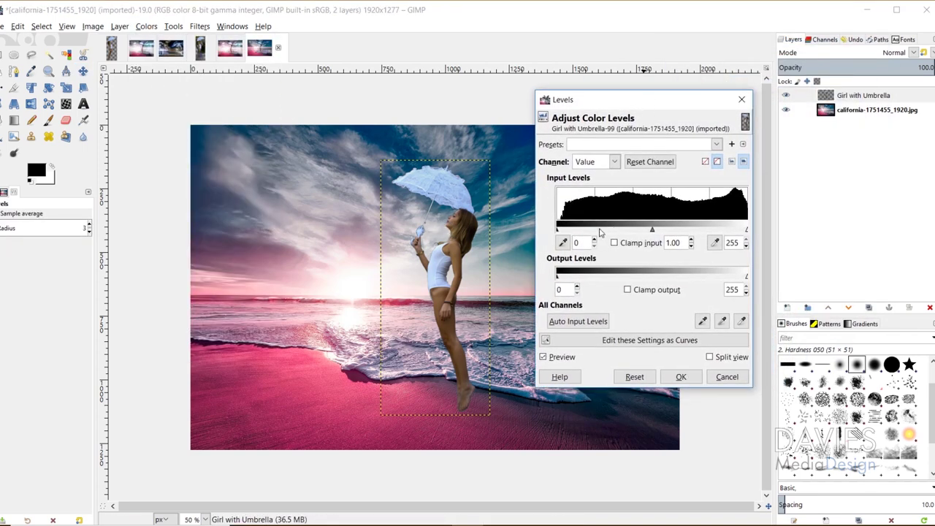
mouse_move(557, 230)
left_mouse_down()
mouse_move(572, 234)
mouse_move(557, 232)
left_mouse_up()
left_click_drag(747, 233, 732, 233)
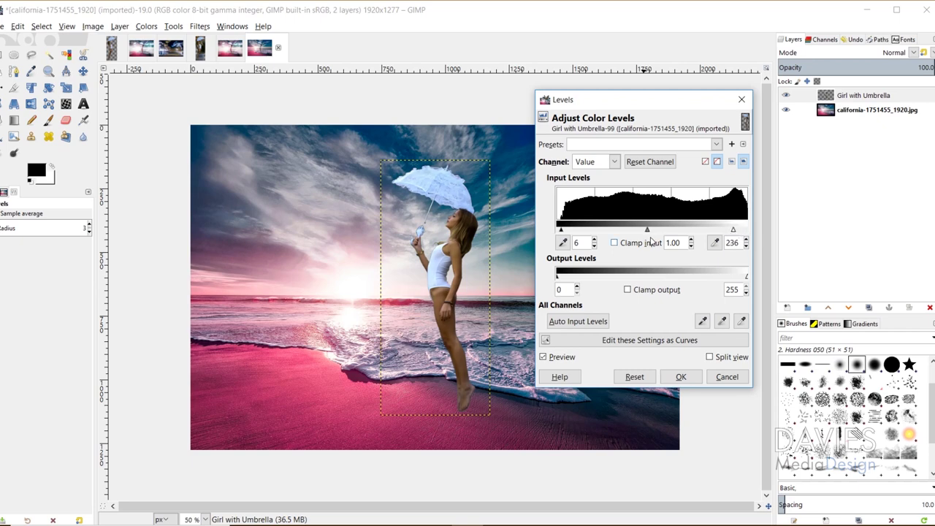
mouse_move(650, 231)
left_mouse_down()
mouse_move(659, 232)
mouse_move(649, 233)
left_mouse_up()
left_click(544, 358)
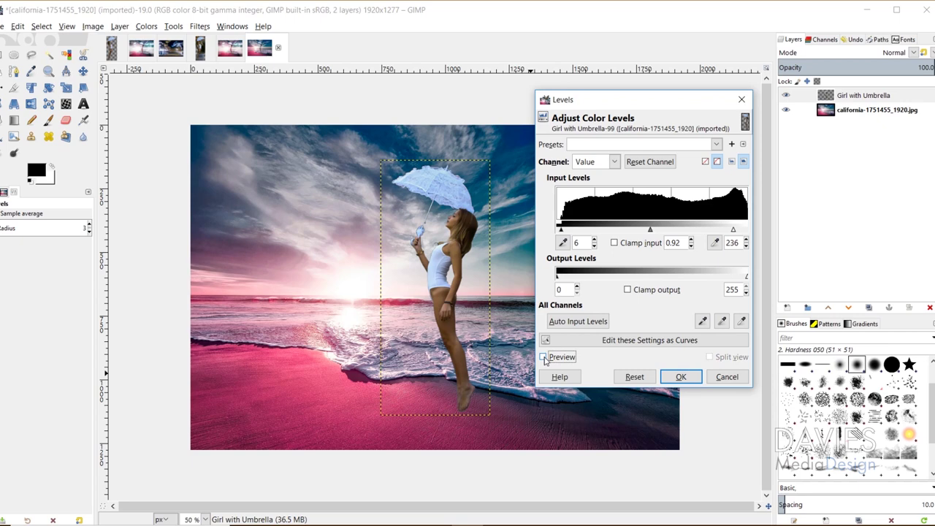
left_click(544, 357)
left_click(544, 357)
left_click(544, 357)
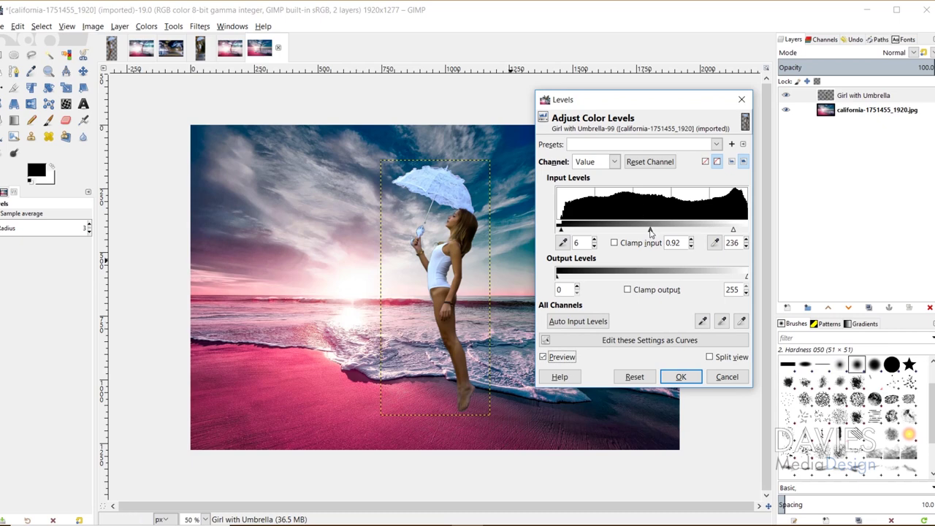
Step: Fine-tune the midtone and black input points of the woman's Levels adjustment and apply it
left_click_drag(648, 232, 647, 232)
left_click(543, 356)
left_click(542, 356)
left_click_drag(563, 233, 560, 231)
left_click(681, 377)
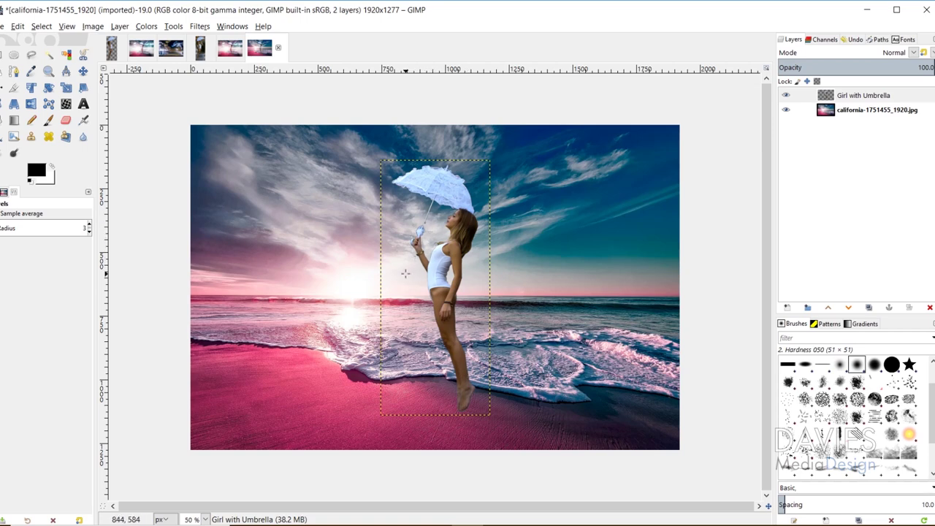
Step: Start a Color Balance on the Girl with Umbrella layer, setting the midtones to red 5.4 and blue 8.9
left_click(146, 27)
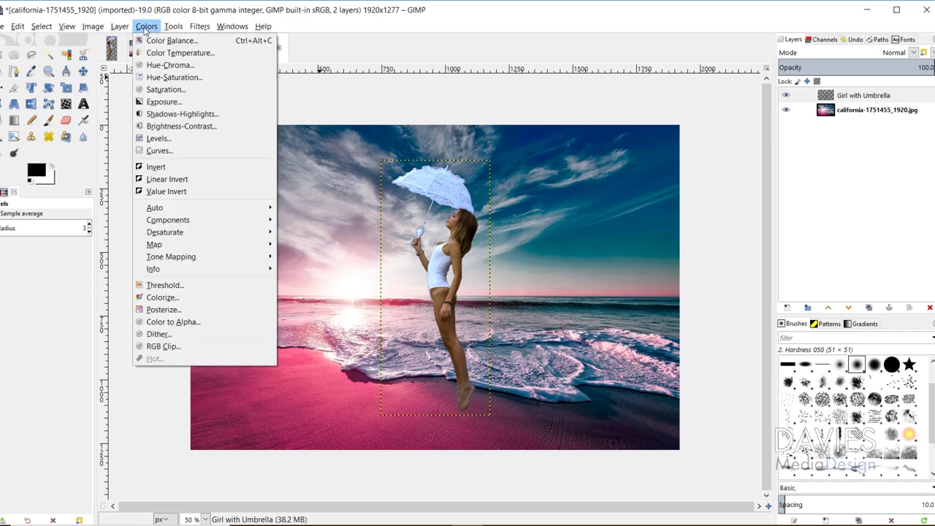
left_click(149, 40)
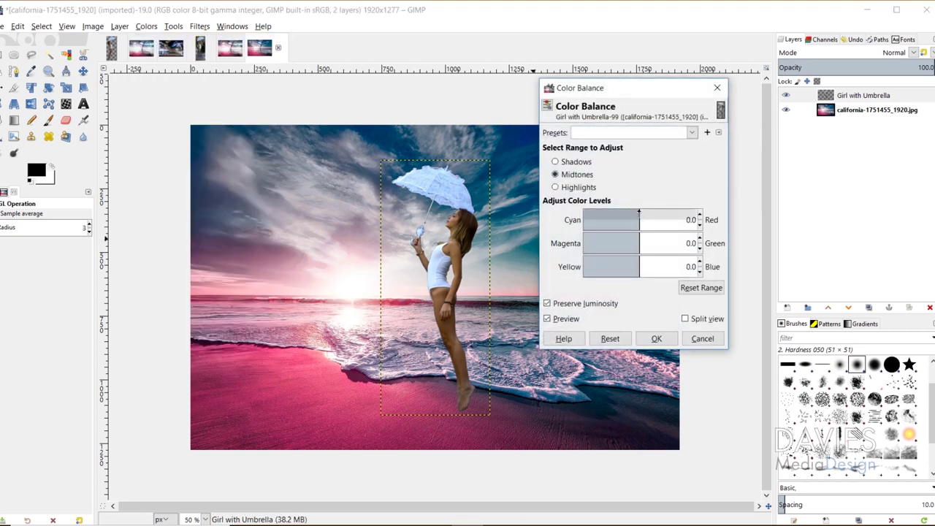
left_click_drag(637, 214, 639, 241)
left_click(639, 241)
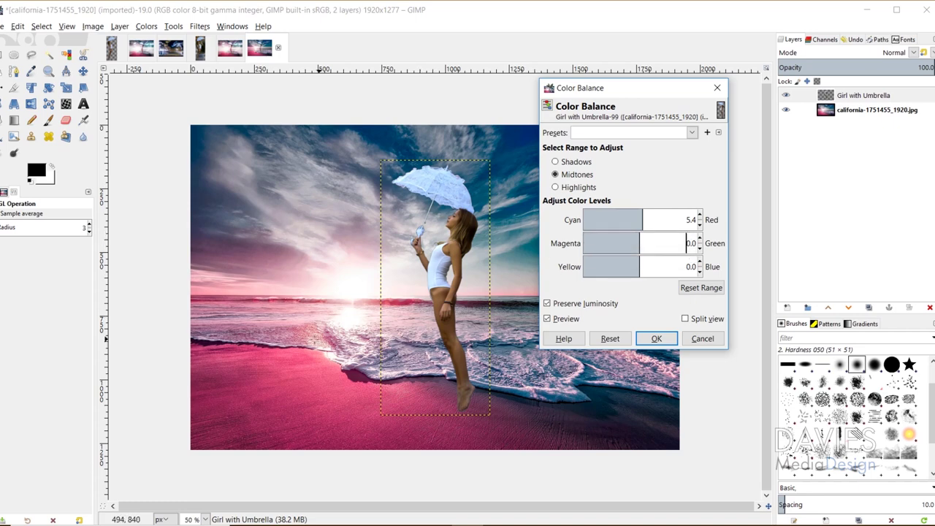
left_click(642, 263)
left_click_drag(643, 259, 644, 260)
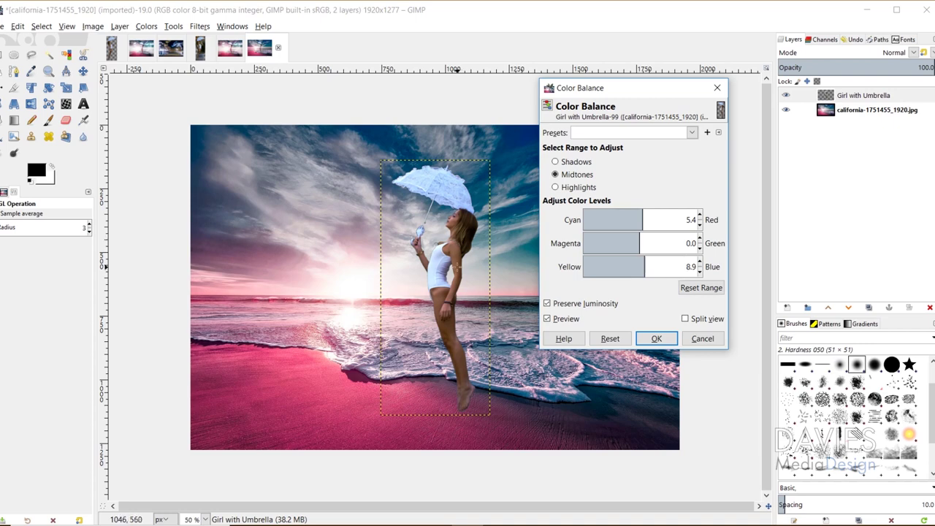
left_click(547, 318)
left_click(548, 319)
Step: Set the Color Balance shadows to Cyan-Red 4.5, Magenta-Green -7.1 and Yellow-Blue 13.4, comparing the preview
left_click(555, 162)
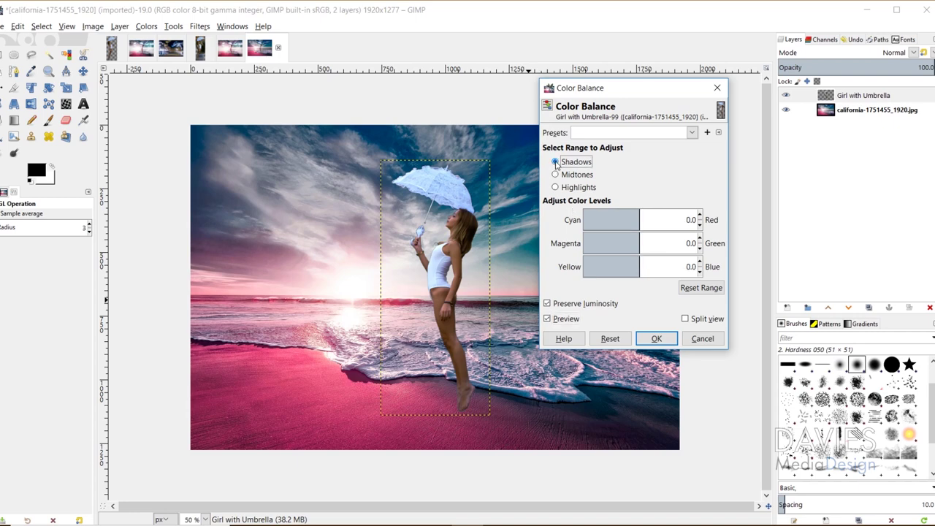
left_click(635, 212)
left_click_drag(635, 212, 641, 213)
left_click(636, 239)
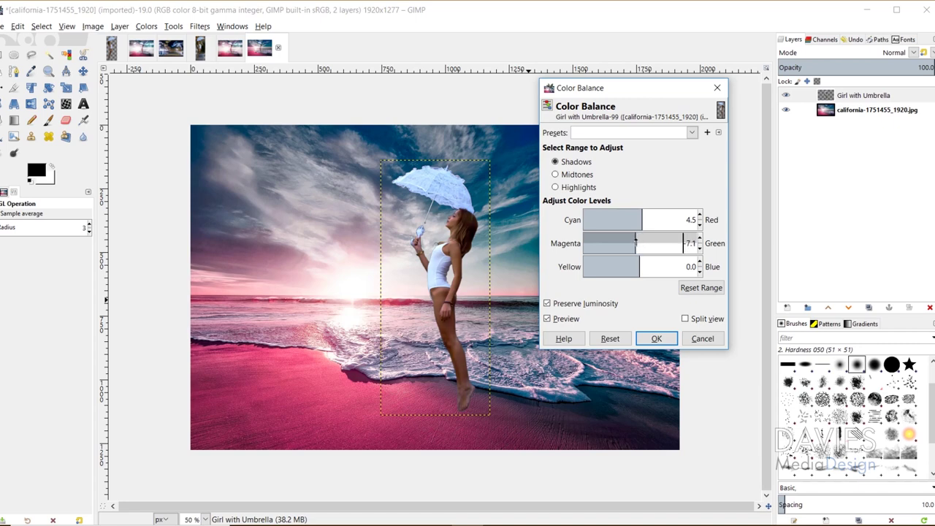
left_click(642, 263)
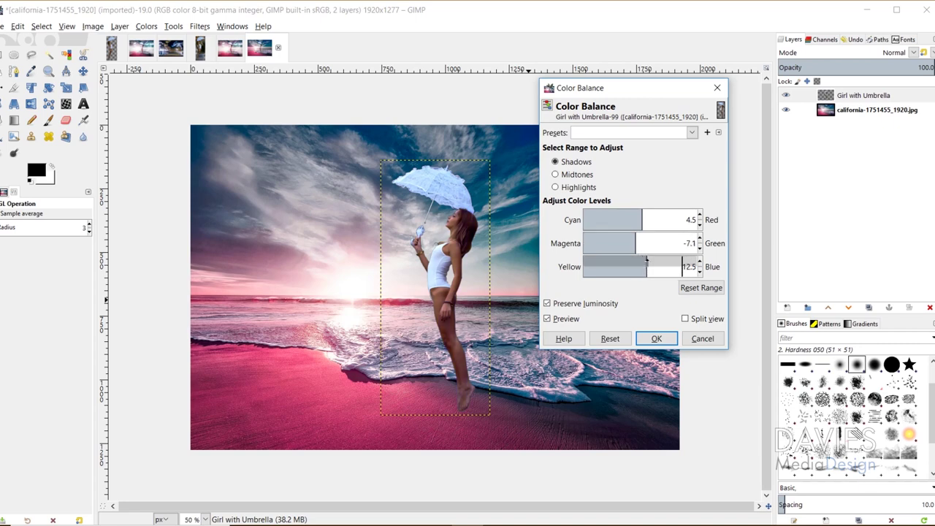
left_click_drag(643, 261, 646, 260)
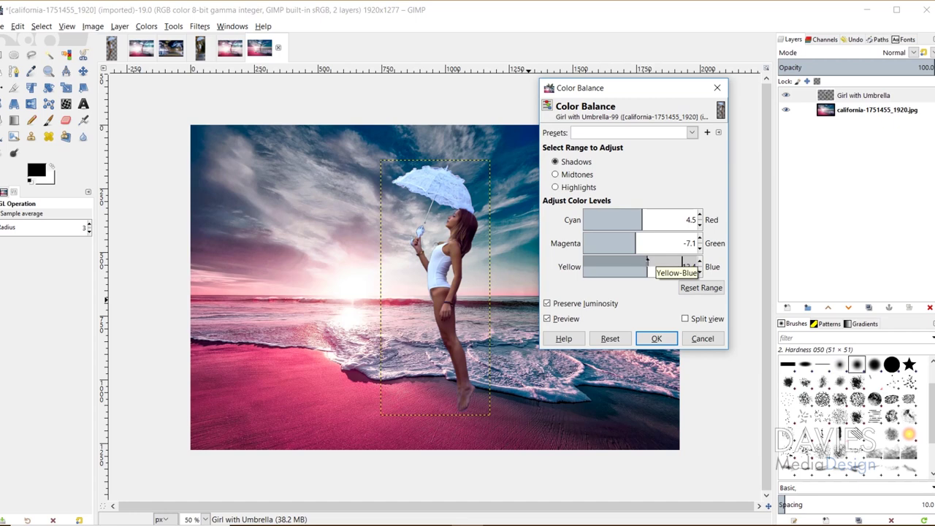
left_click(547, 319)
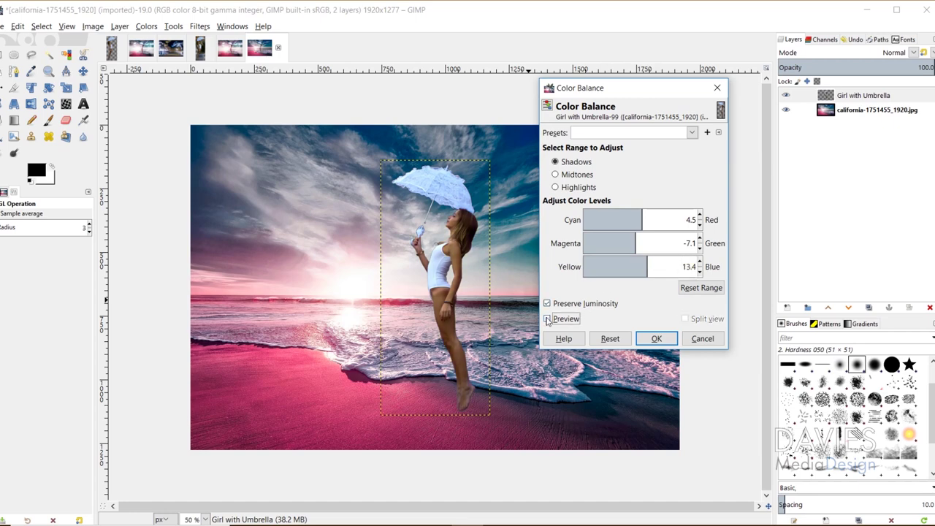
left_click(547, 319)
left_click(547, 319)
left_click(547, 320)
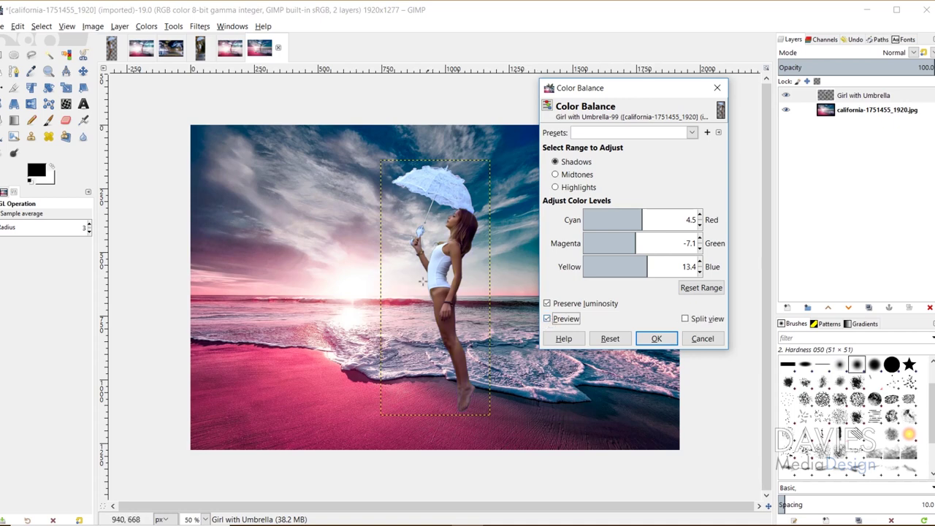
Step: Set the Color Balance highlights to Cyan-Red 6.3, Magenta-Green -1.8 and Yellow-Blue -4.5, comparing the preview
left_click(555, 187)
left_click_drag(641, 216, 636, 265)
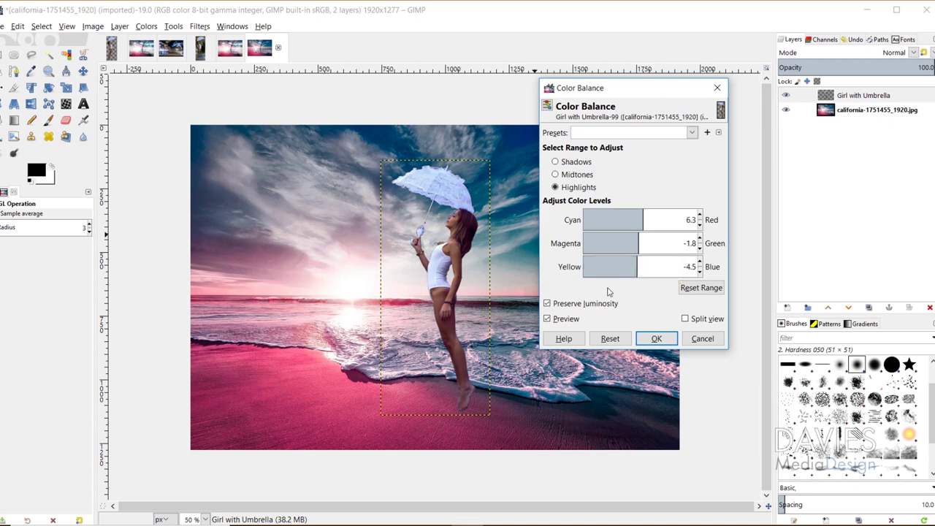
left_click(547, 319)
left_click(548, 319)
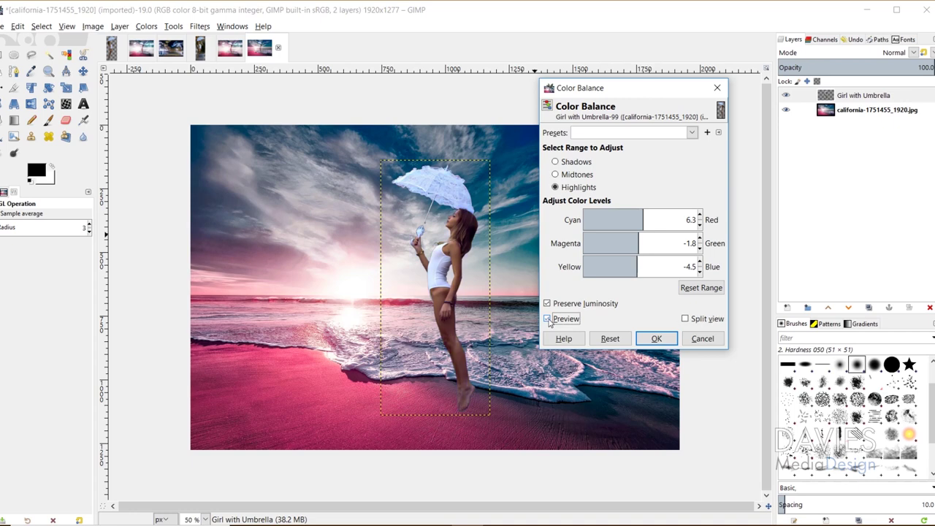
Step: Load the saved Umbrella Girl color balance preset, review its midtone and shadow values, and apply it to the woman's layer
left_click(691, 132)
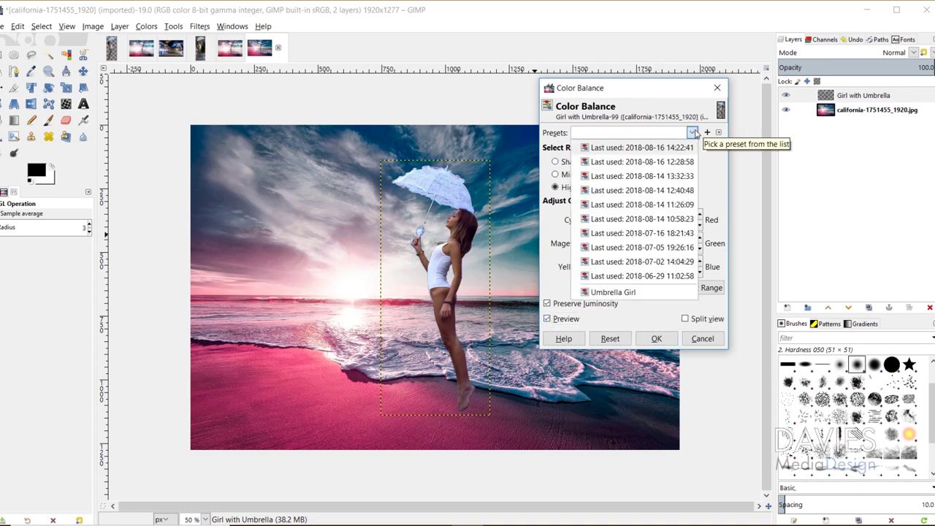
left_click(693, 133)
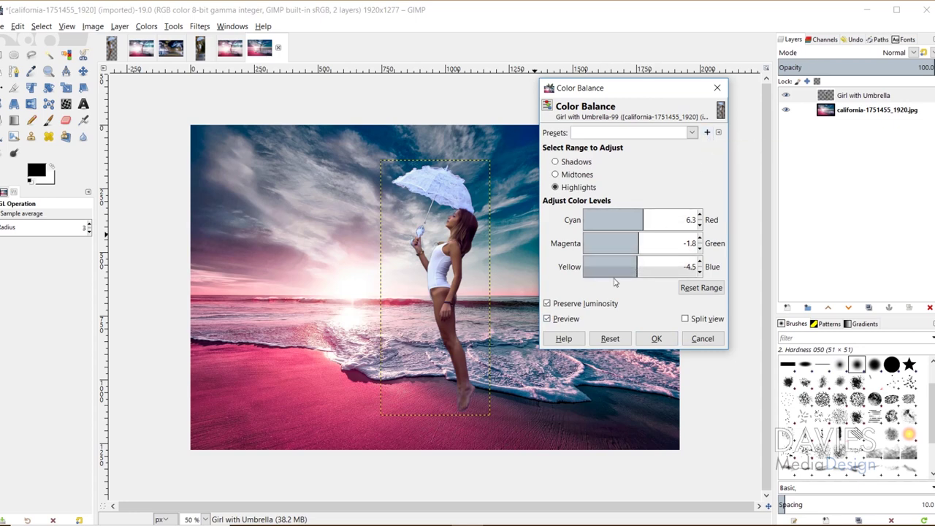
left_click(691, 132)
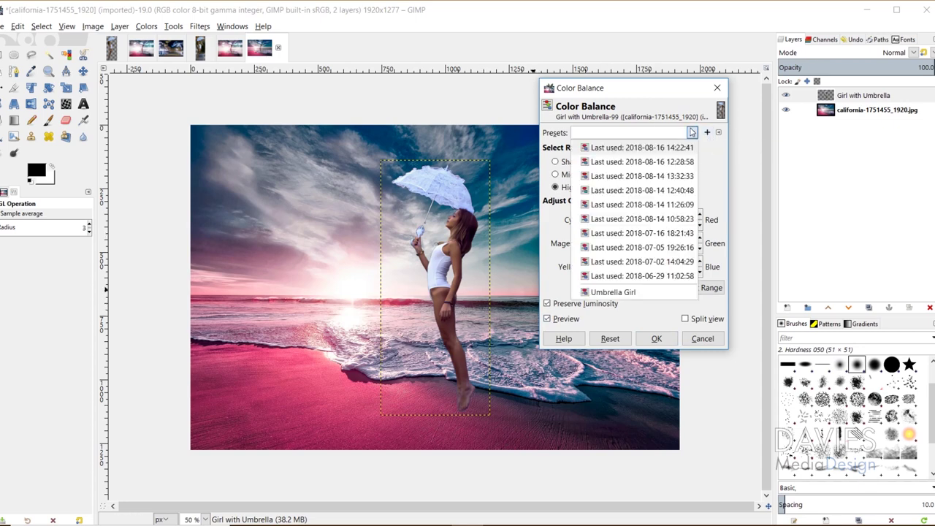
left_click(609, 292)
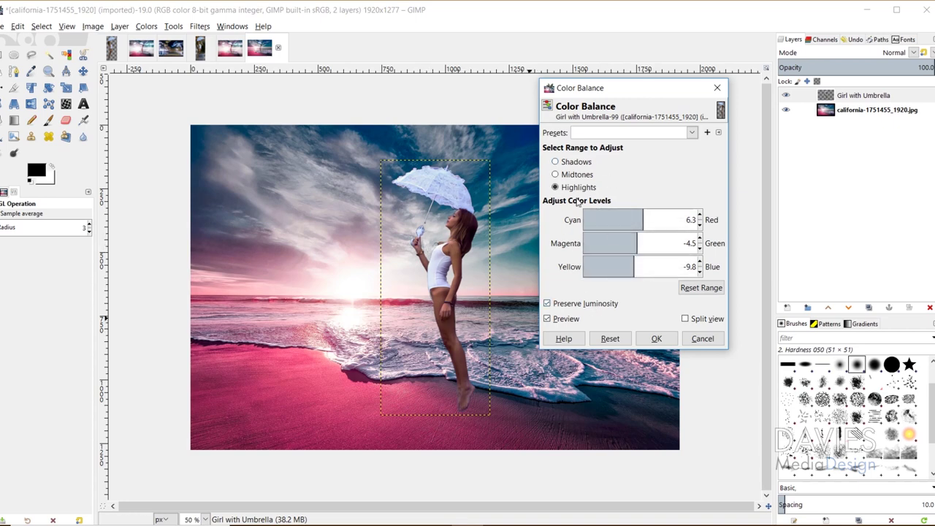
left_click(555, 176)
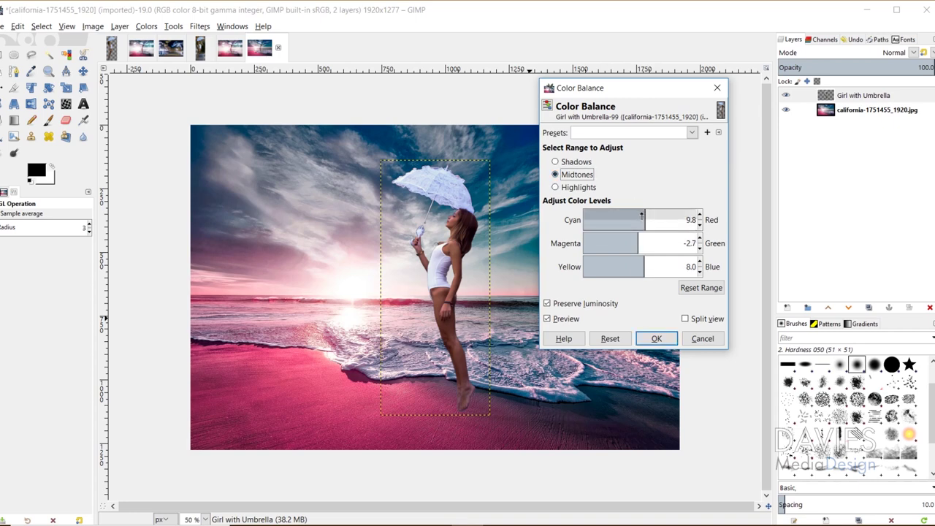
left_click(556, 161)
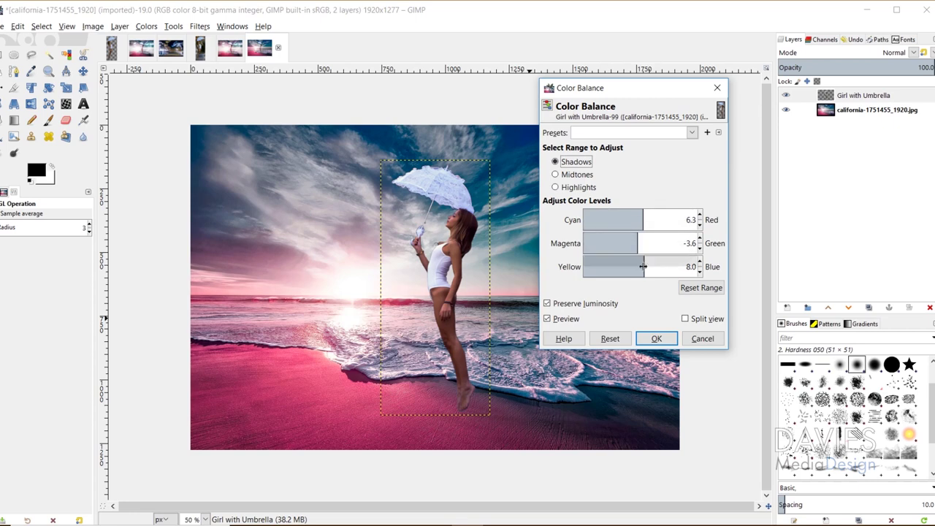
left_click(548, 319)
left_click(548, 319)
left_click(655, 338)
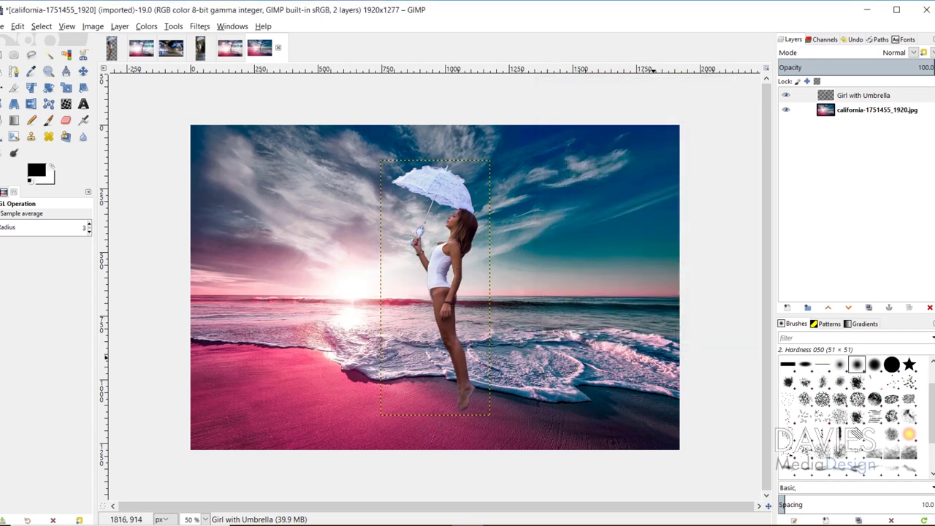
Step: Add a new transparent 1920 x 1277 px layer named Highlights above the Girl with Umbrella layer
left_click(787, 308)
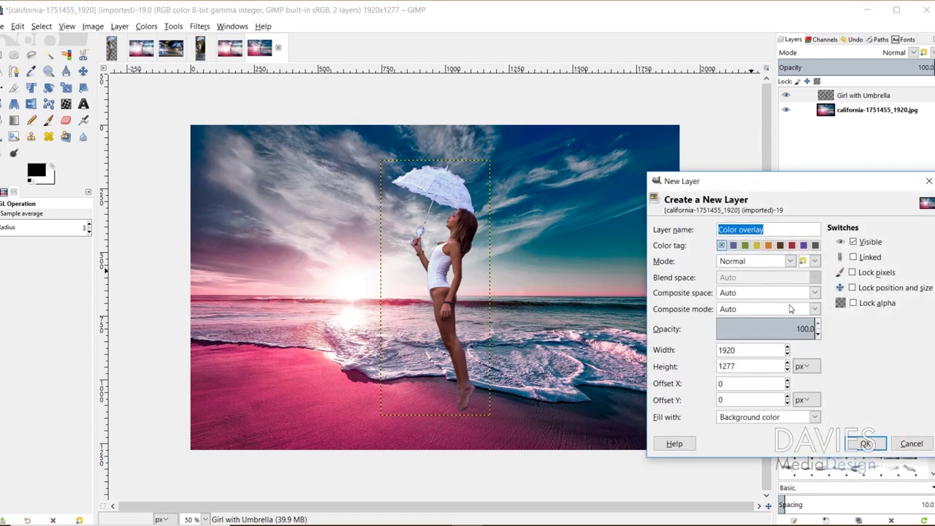
type("Highlights")
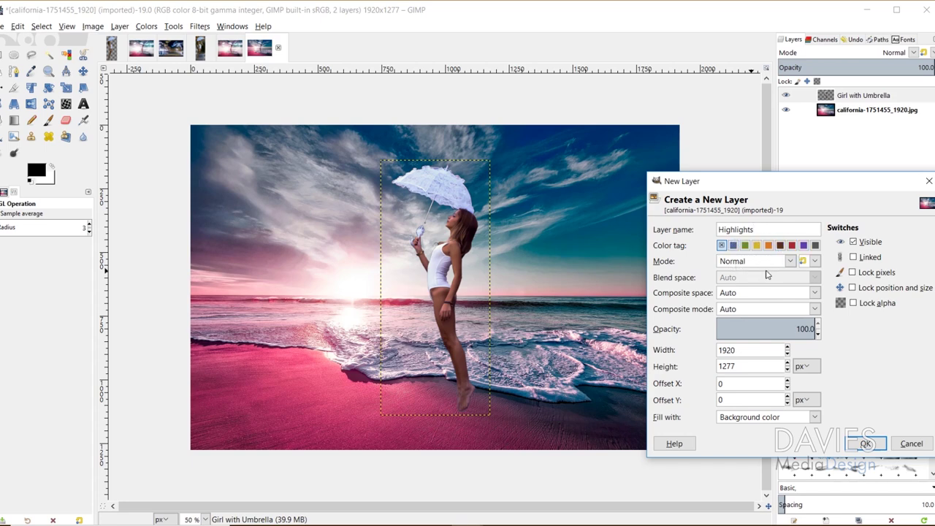
left_click(772, 420)
left_click(752, 476)
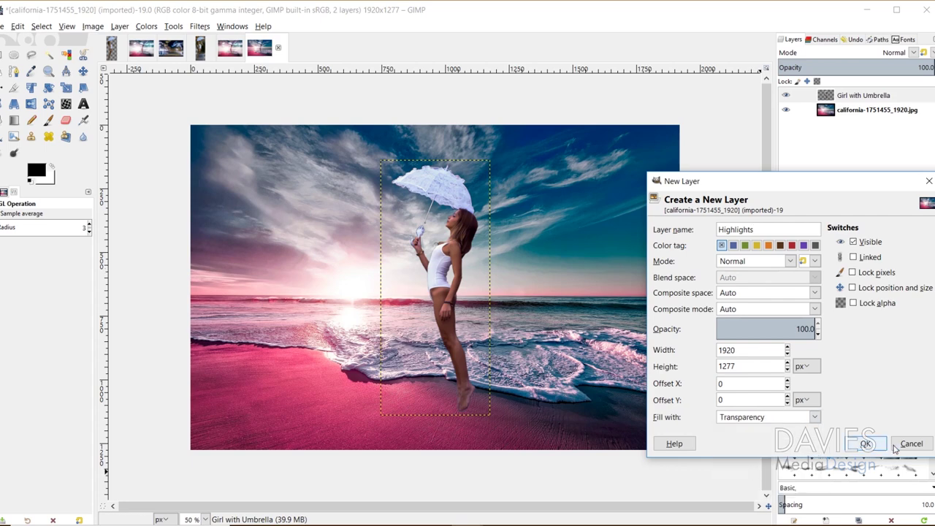
left_click(866, 444)
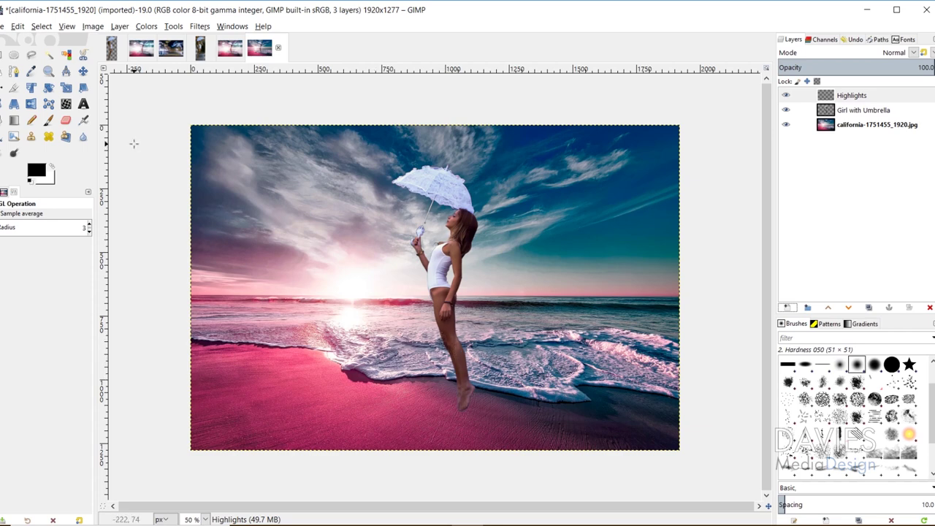
Step: Create a selection of the woman's outline from the Girl with Umbrella layer's alpha
left_click(48, 71)
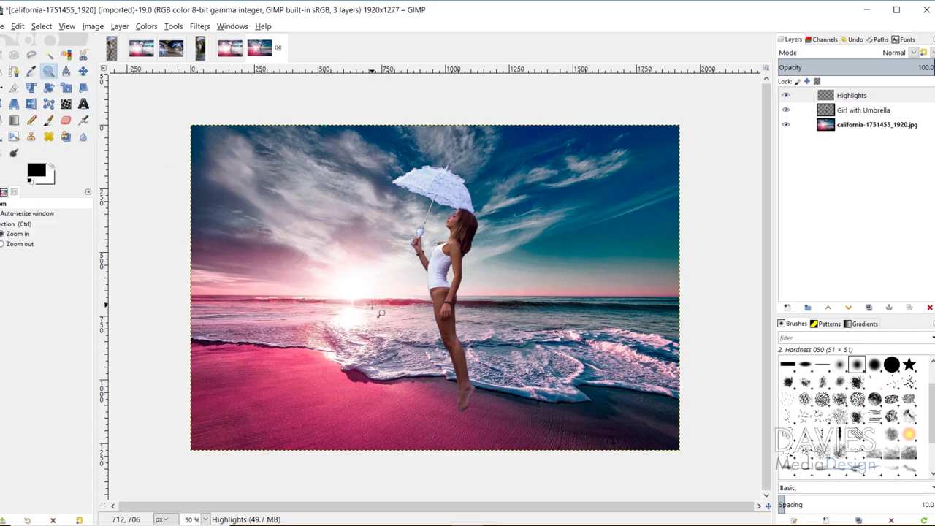
left_click(380, 314)
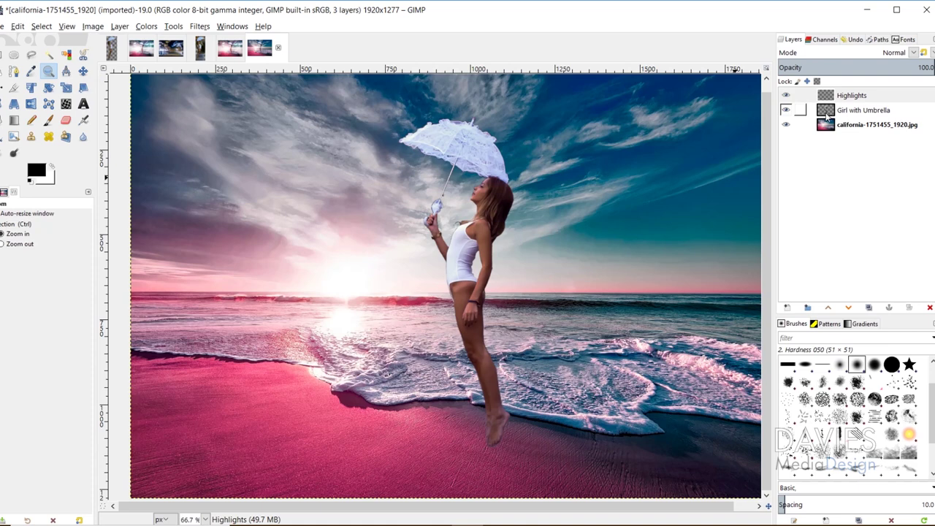
left_click(827, 114)
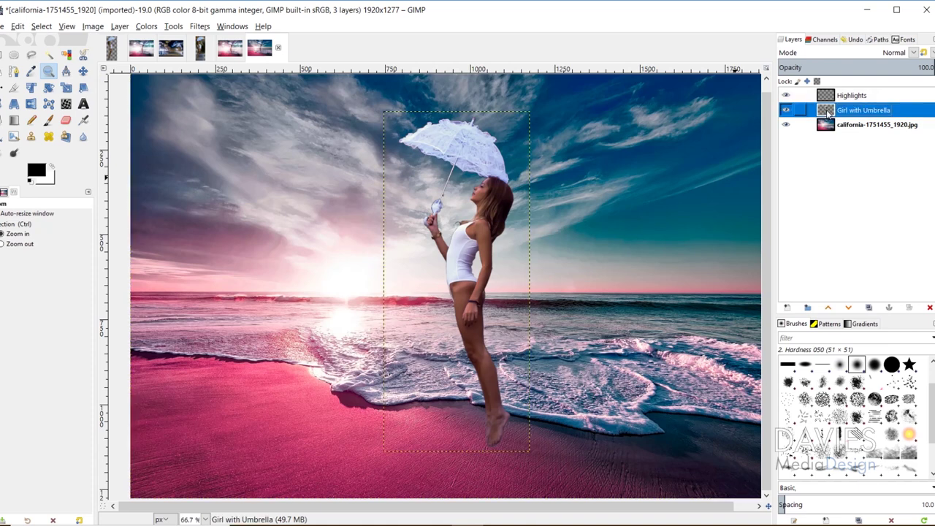
right_click(825, 111)
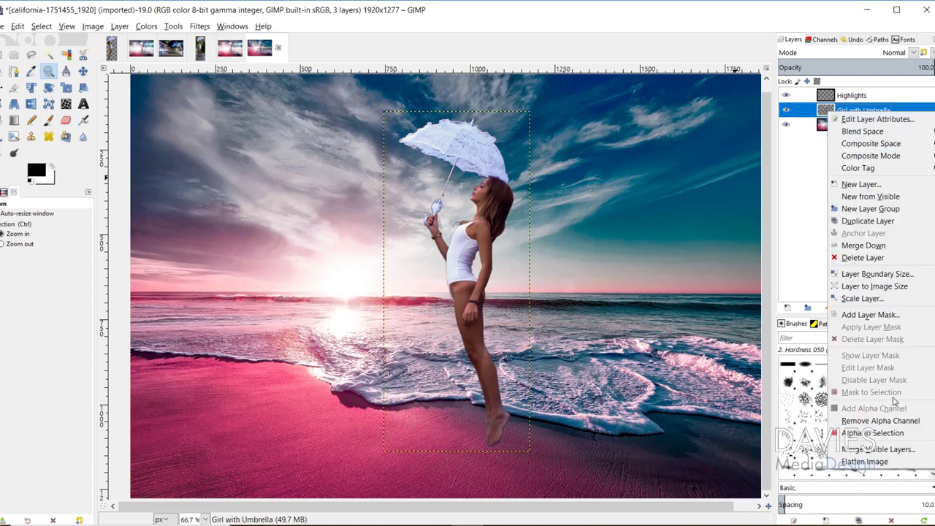
left_click(885, 435)
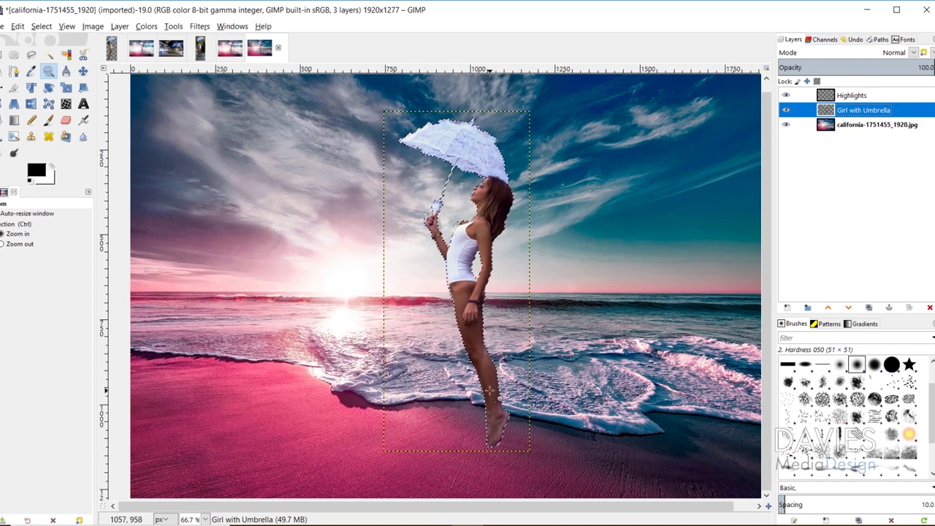
Step: Make the Highlights layer active and set the Airbrush to size 311.99 and hardness 54.4
left_click(827, 98)
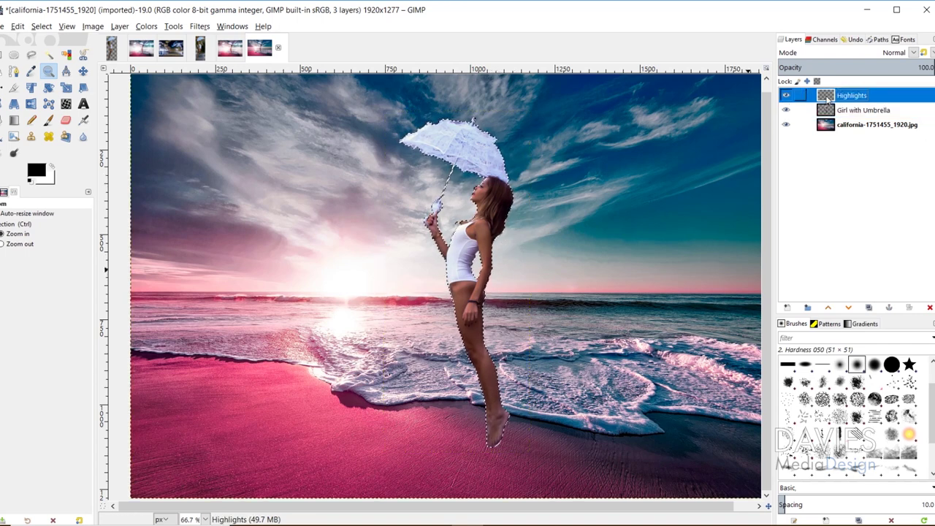
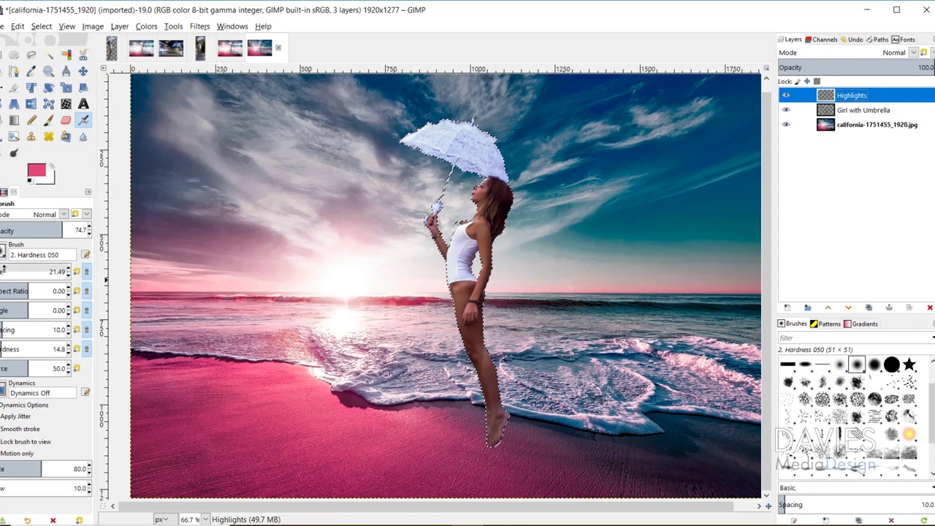
left_click_drag(9, 271, 28, 271)
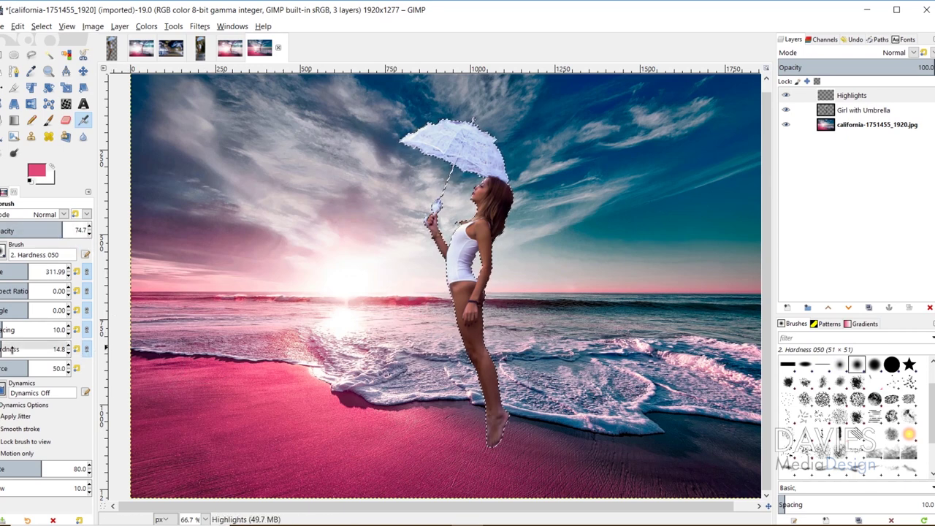
left_click_drag(2, 343, 1, 348)
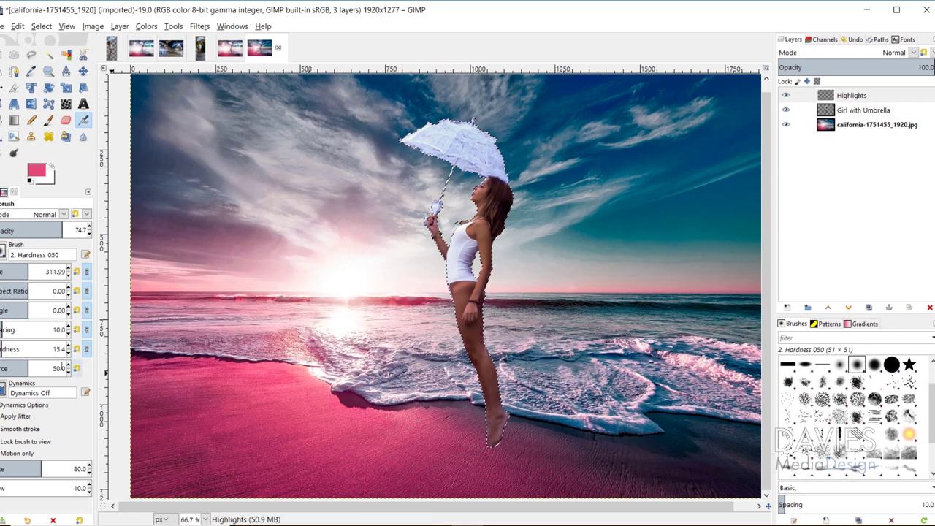
left_click_drag(10, 349, 20, 349)
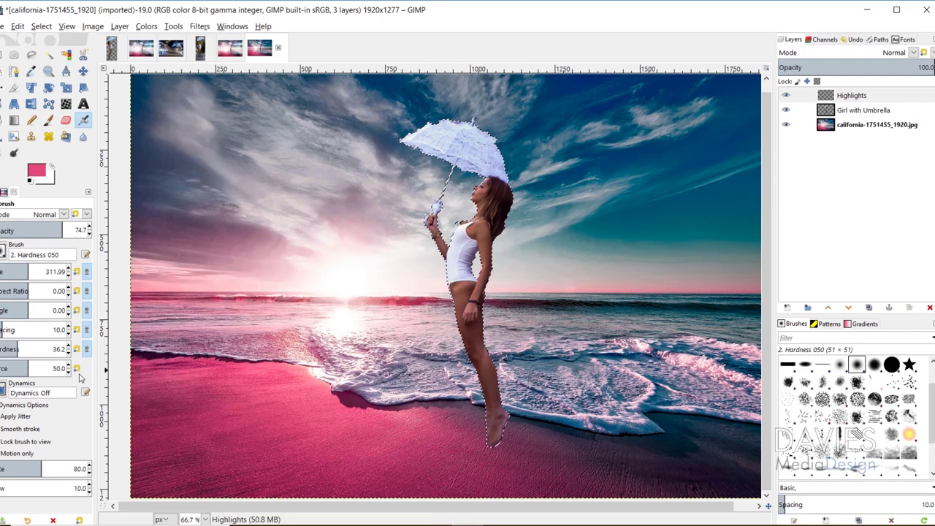
left_click_drag(19, 348, 33, 348)
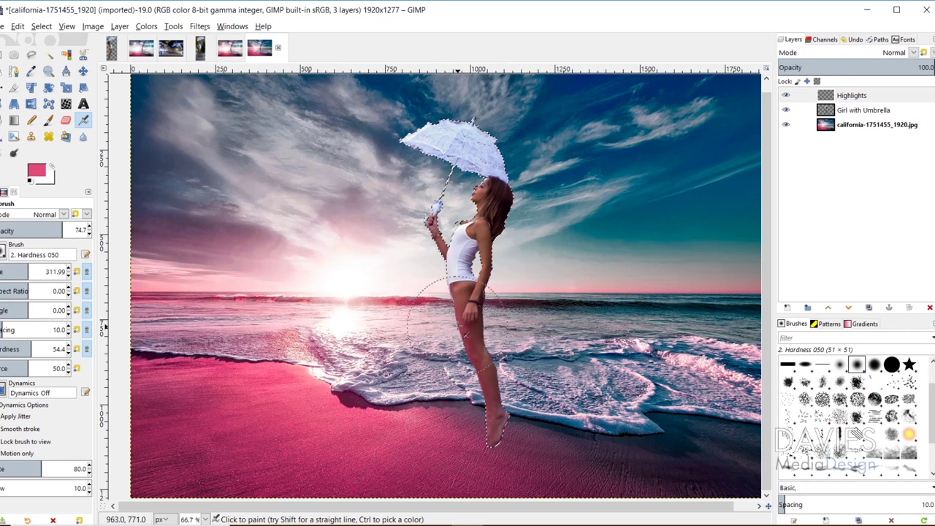
Step: Reduce the Airbrush size to 157.10 and paint pink highlights along the woman's sunlit front on the Highlights layer
key("bracketleft")
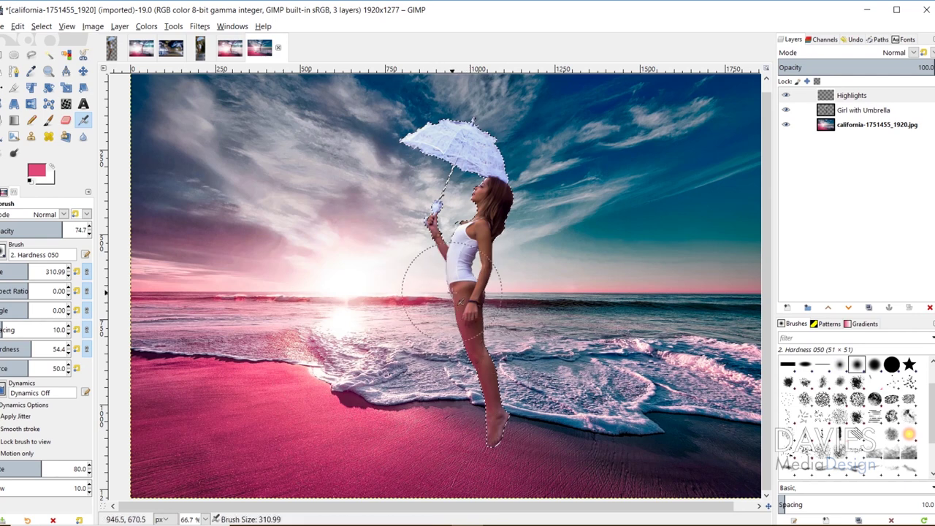
key("bracketleft")
key("bracketleft")
key("bracketleft")
key("bracketleft")
key("bracketleft")
key("bracketleft")
key("bracketleft")
key("bracketleft")
key("bracketleft")
key("bracketleft")
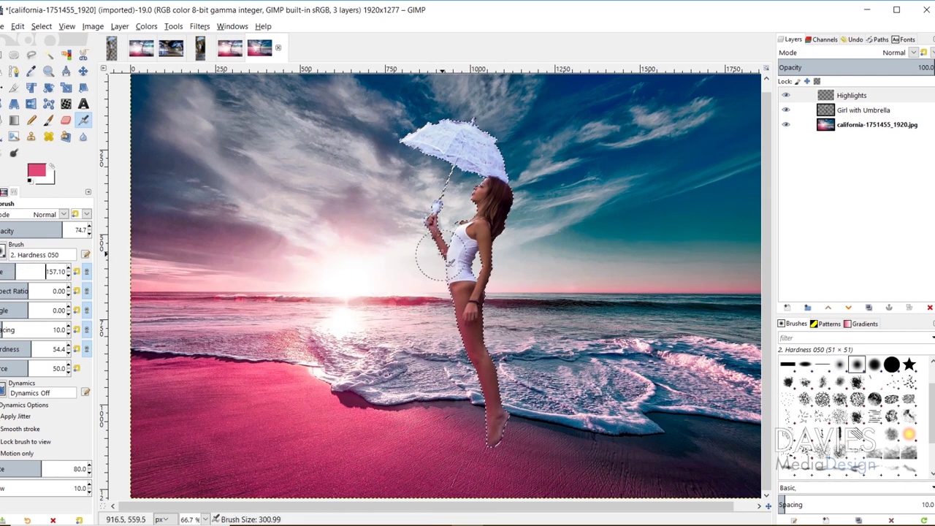
mouse_move(440, 255)
left_mouse_down()
mouse_move(416, 260)
mouse_move(434, 263)
mouse_move(467, 210)
mouse_move(459, 218)
mouse_move(472, 209)
mouse_move(486, 219)
mouse_move(456, 241)
left_mouse_up()
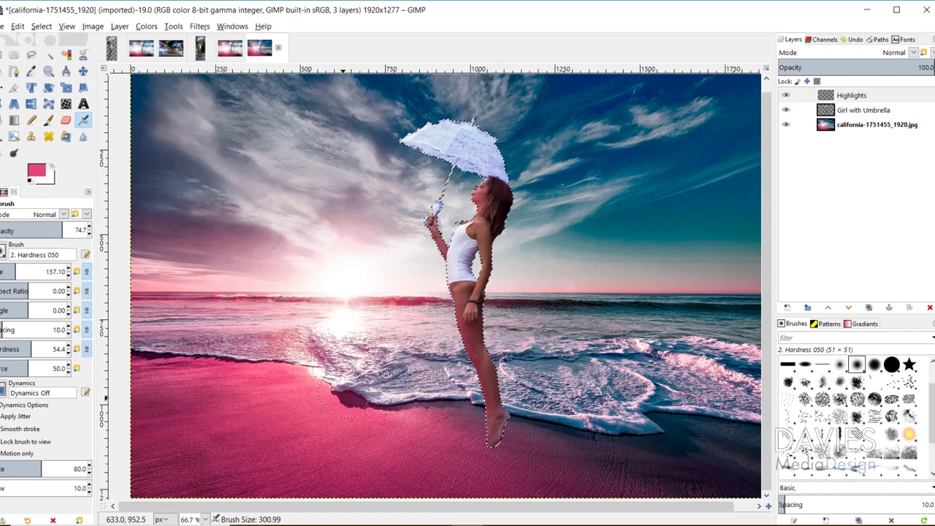
Step: Reduce the Airbrush size to 93.10 for finer pink highlight strokes on the woman and umbrella
key("bracketleft")
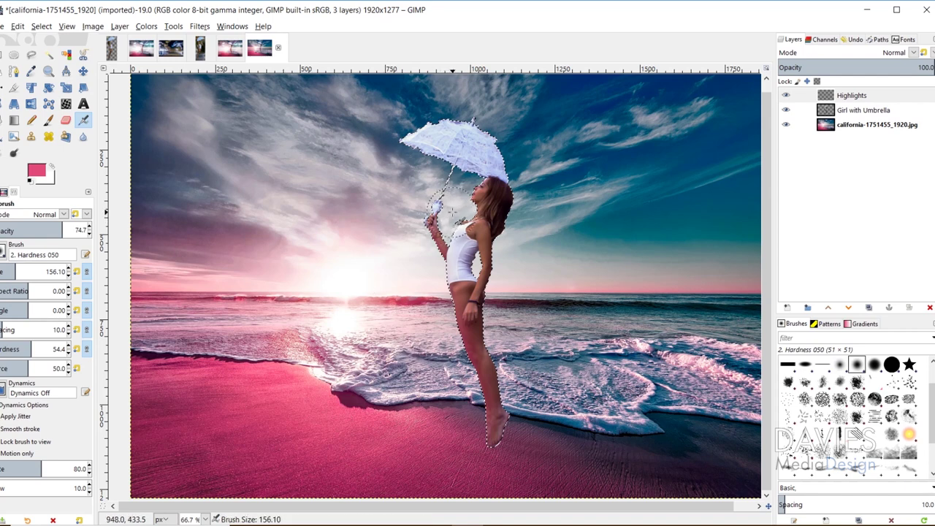
key("bracketleft")
key("bracketleft")
key("bracketleft")
key("bracketleft")
key("bracketleft")
key("bracketleft")
key("bracketleft")
key("bracketleft")
key("bracketleft")
key("bracketleft")
key("bracketleft")
key("bracketleft")
key("bracketleft")
key("bracketleft")
key("bracketleft")
key("bracketleft")
key("bracketleft")
key("bracketleft")
key("bracketleft")
key("bracketleft")
key("bracketleft")
key("bracketleft")
key("bracketleft")
key("bracketleft")
key("bracketleft")
key("bracketleft")
key("bracketleft")
key("bracketleft")
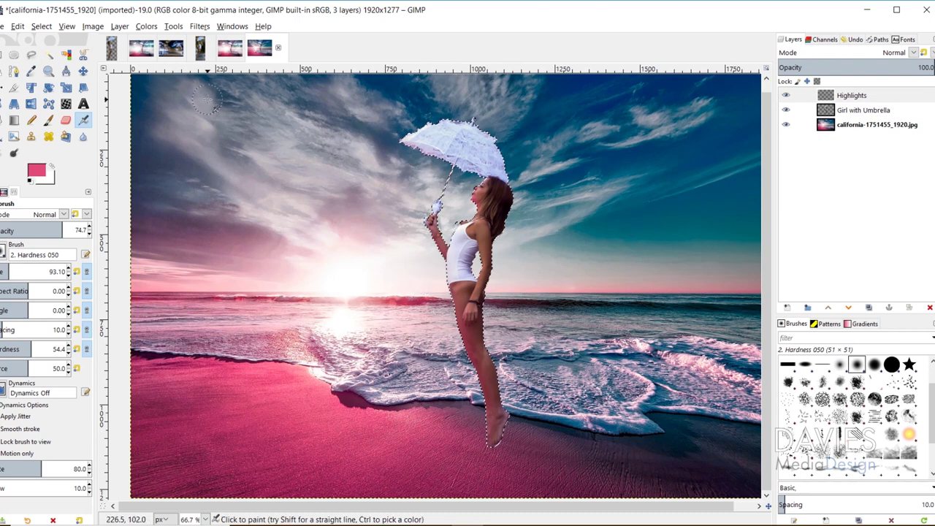
Step: Clear the selection and set the Highlights layer's blend mode to Hard light, comparing the image with and without the layer
key("shift+ctrl+a")
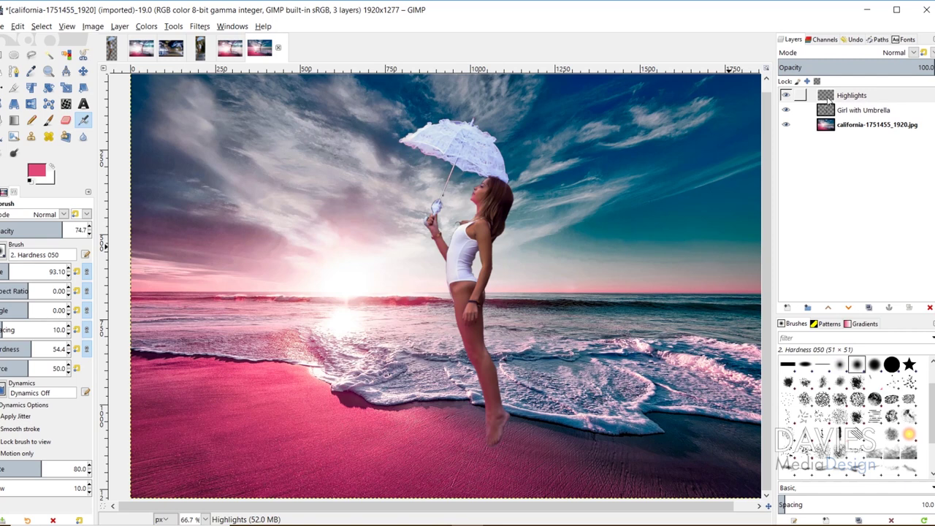
left_click(912, 52)
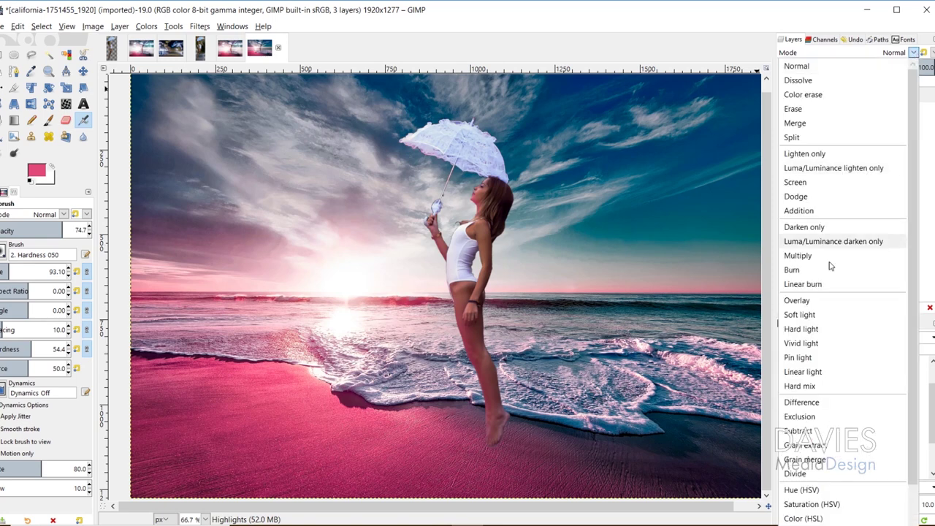
left_click(812, 331)
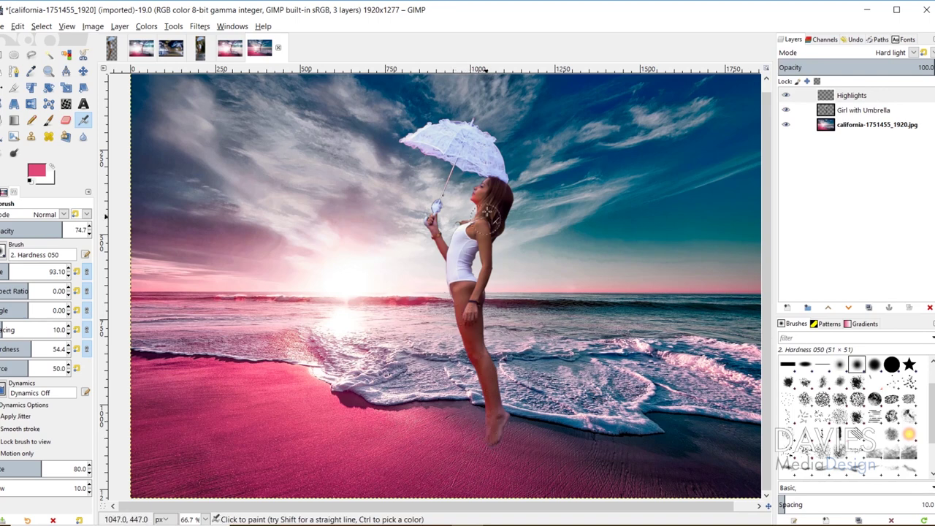
left_click(786, 96)
left_click(786, 95)
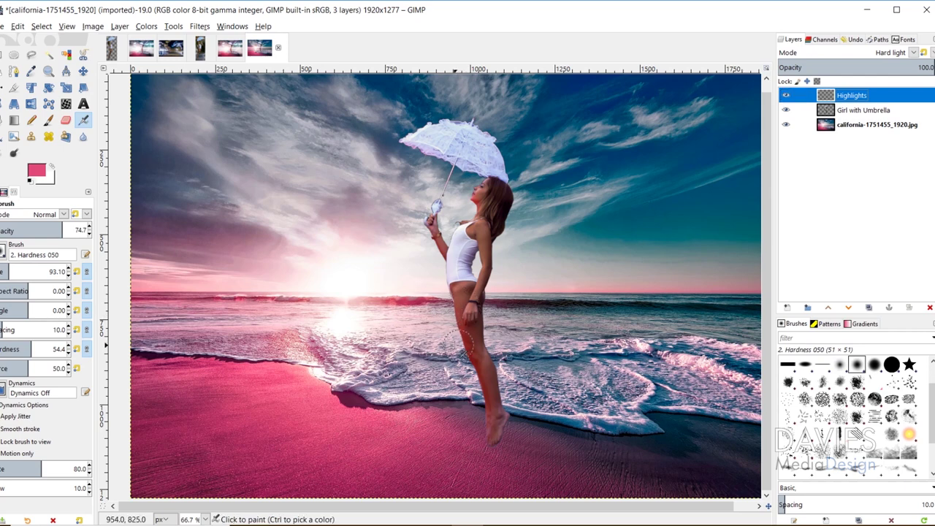
Step: Erase the pale fringe around the woman's toes on the Girl with Umbrella layer, using an eraser size of 10.94
key("z")
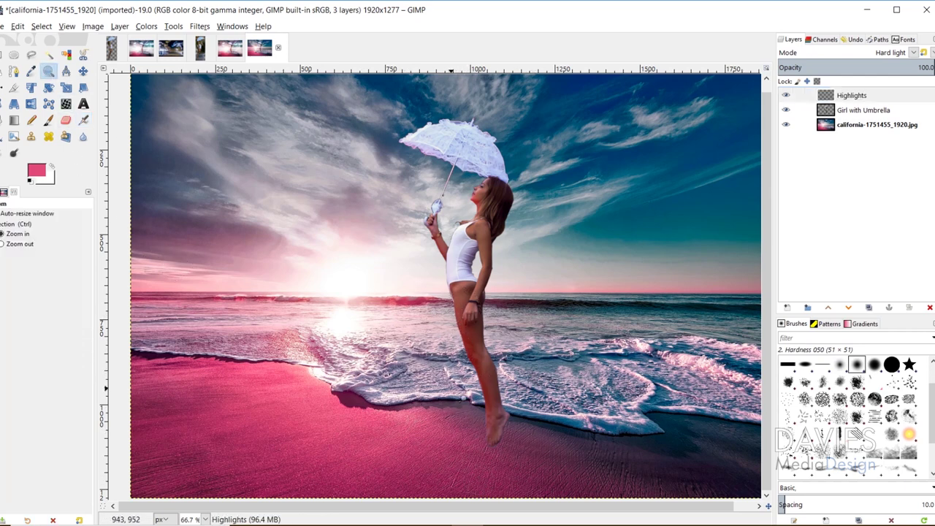
left_click_drag(447, 390, 545, 451)
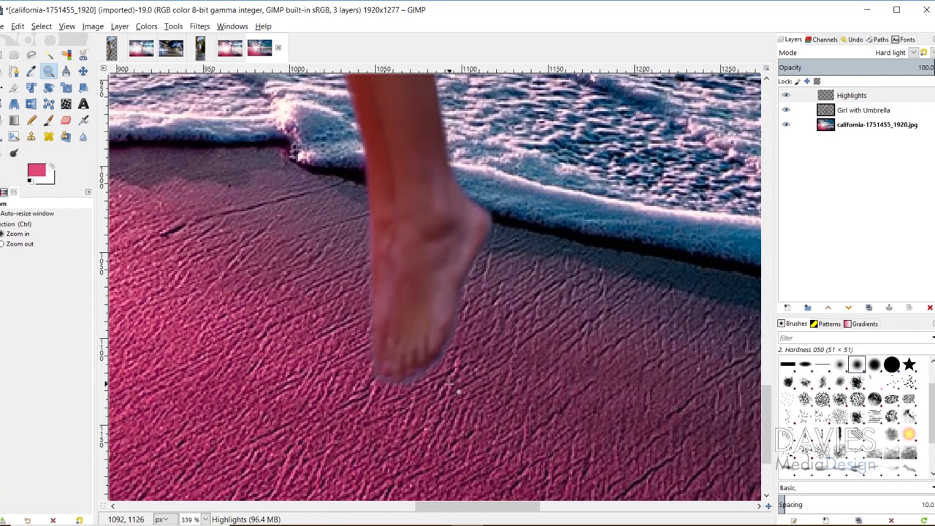
left_click(426, 344)
left_click(426, 342)
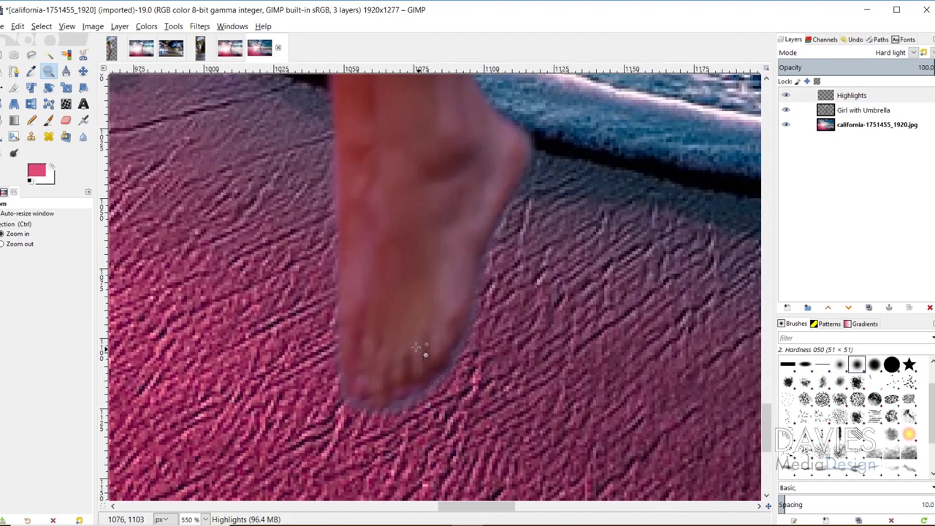
left_click(66, 119)
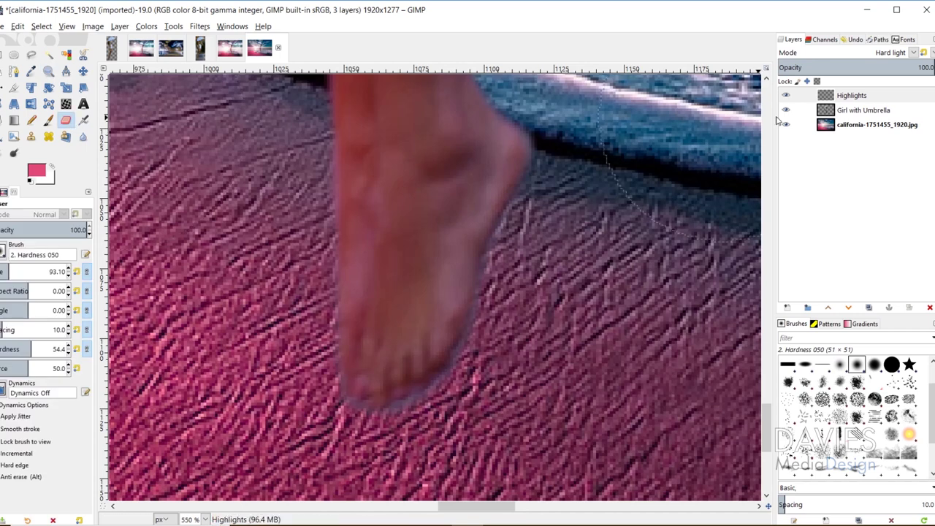
left_click(832, 111)
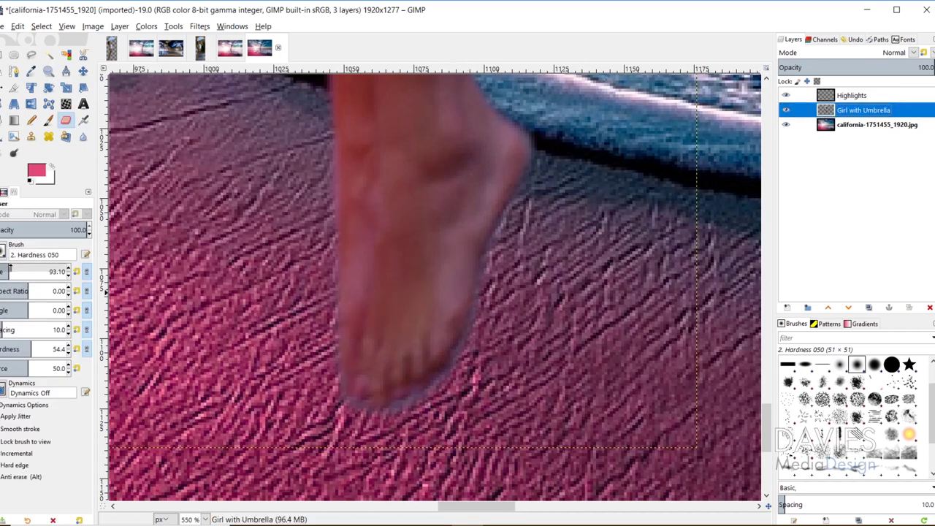
left_click_drag(9, 269, 3, 271)
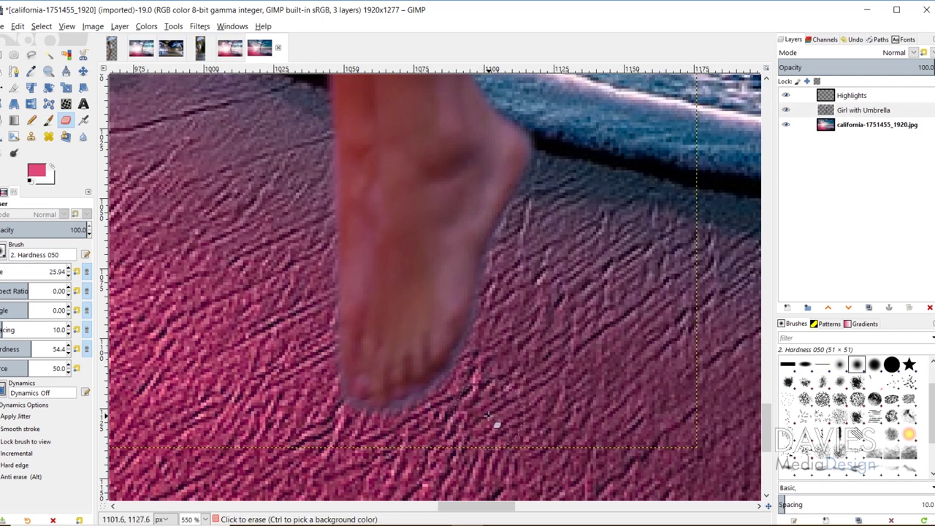
key("bracketleft")
key("bracketleft")
key("bracketleft")
key("bracketleft")
key("bracketleft")
key("bracketleft")
key("bracketleft")
key("bracketleft")
key("bracketleft")
key("bracketleft")
key("bracketleft")
key("bracketleft")
key("bracketleft")
key("bracketleft")
key("bracketleft")
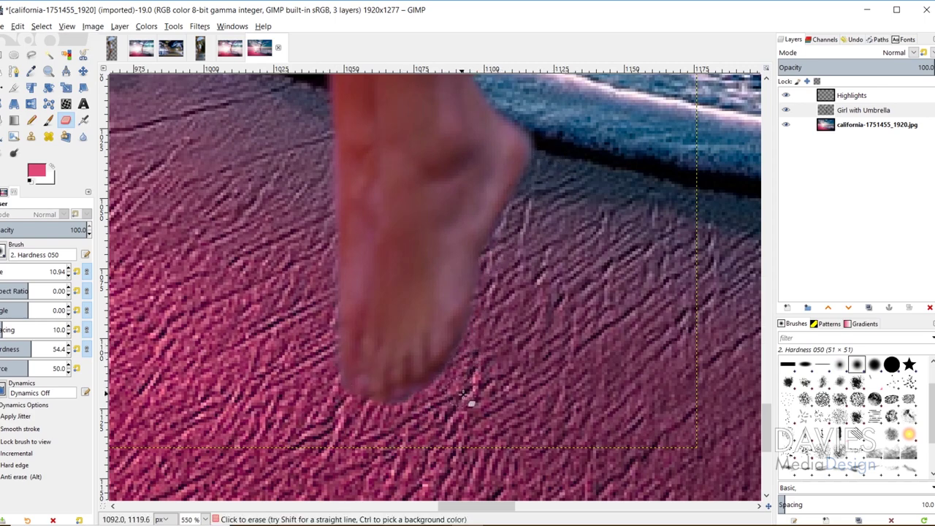
Step: Duplicate the Girl with Umbrella layer twice, keeping both copies beneath the Highlights layer
scroll(468, 402, "up", 5)
left_click(48, 71)
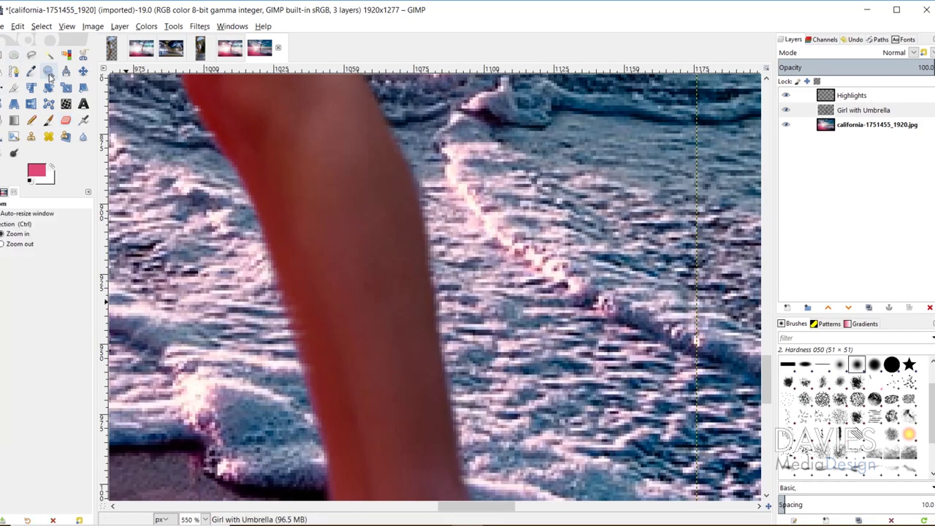
double_click(216, 352)
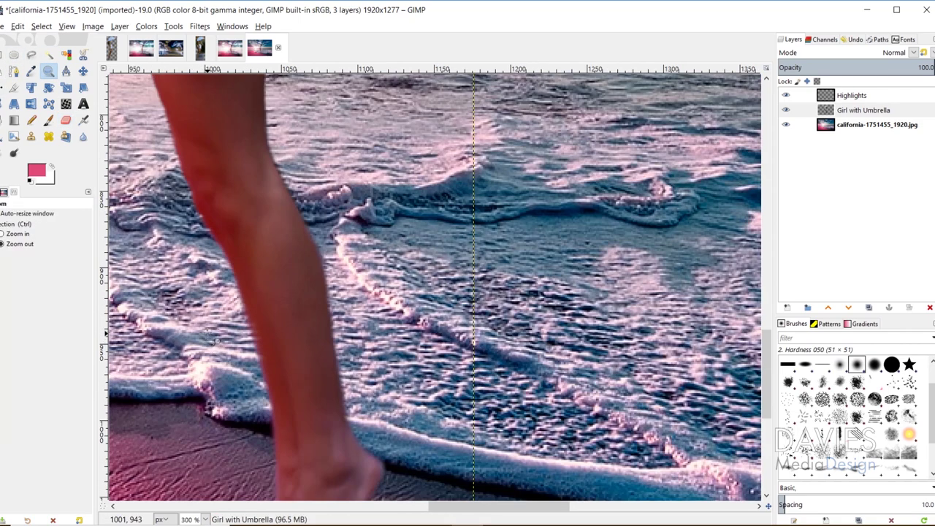
double_click(217, 341)
double_click(333, 475)
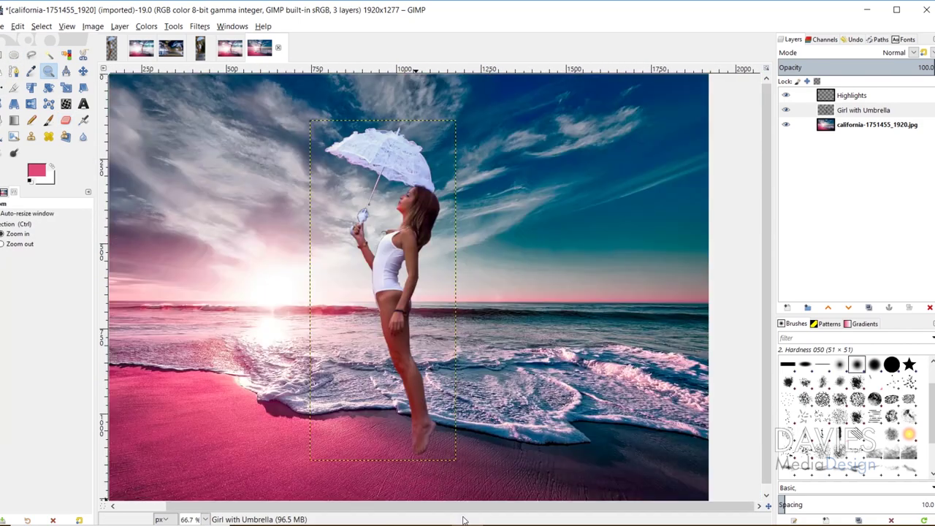
key("m")
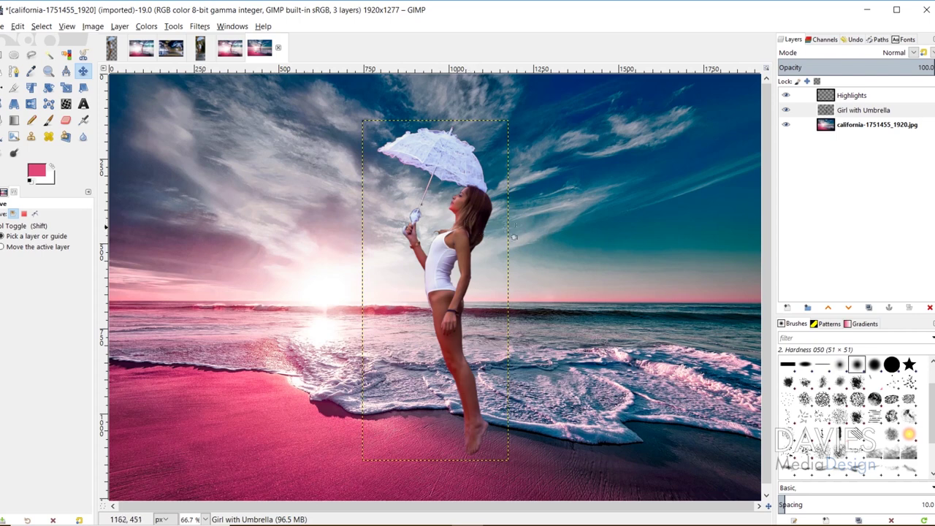
left_click(801, 110)
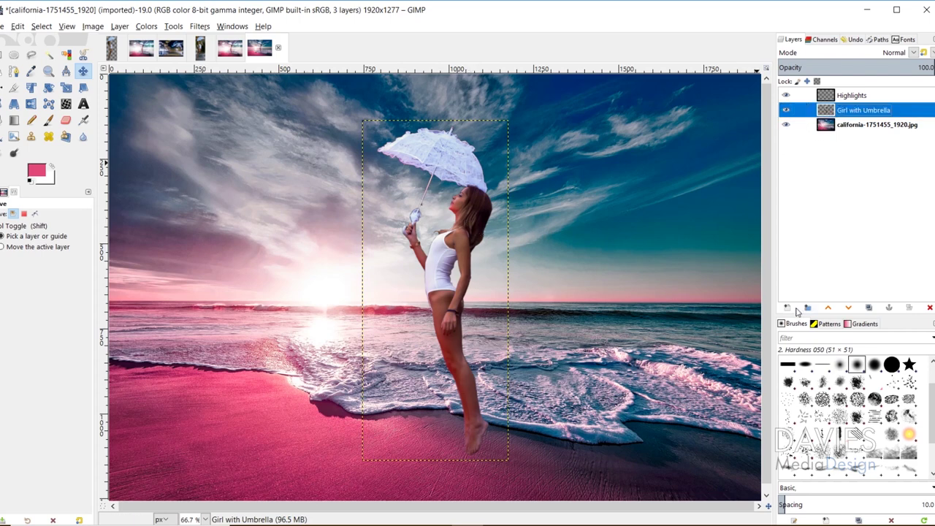
left_click(869, 308)
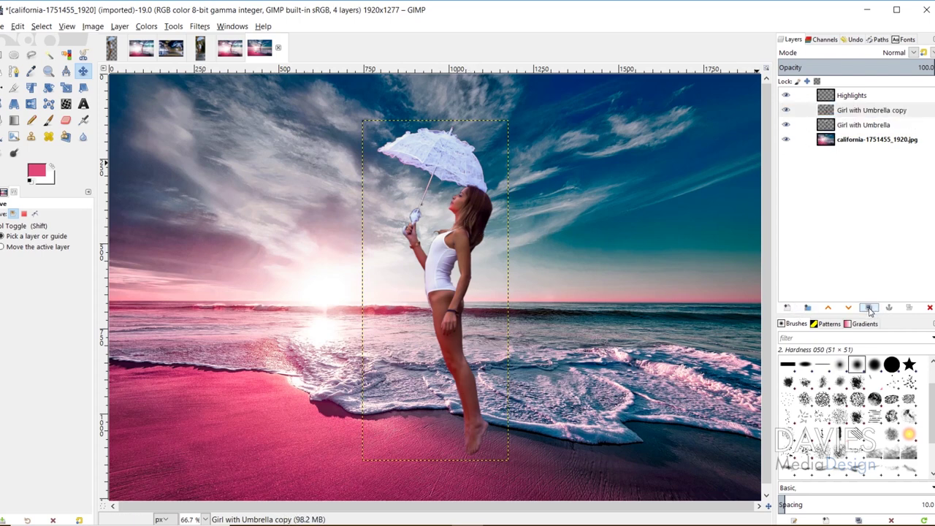
left_click(868, 308)
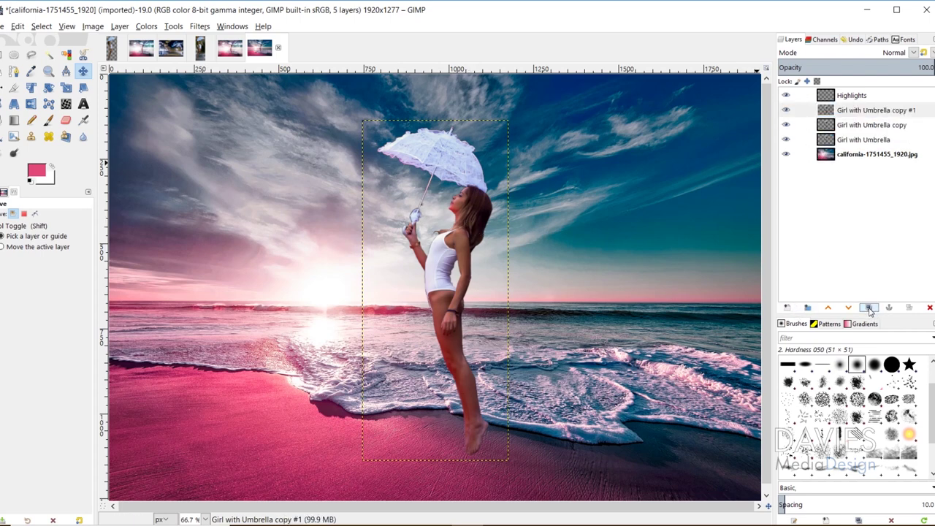
Step: Rename the lower duplicate Girl with Umbrella Soft Glow and the upper duplicate Girl with Umbrella Screen
left_click(893, 127)
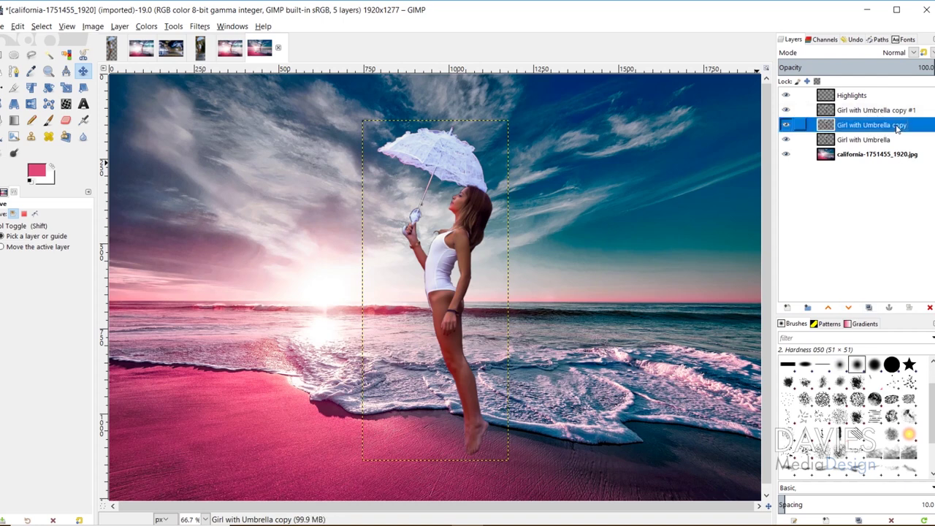
left_click(892, 124)
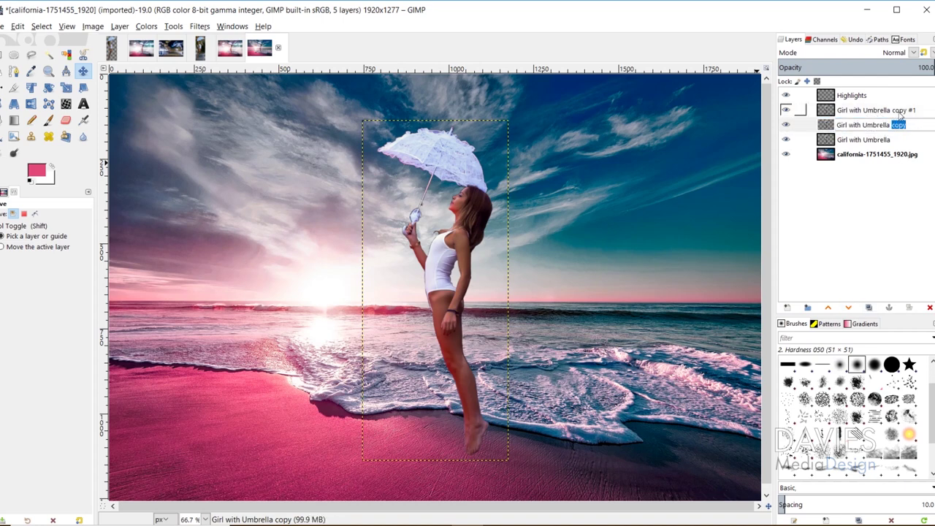
type("Soft Glow")
key("Return")
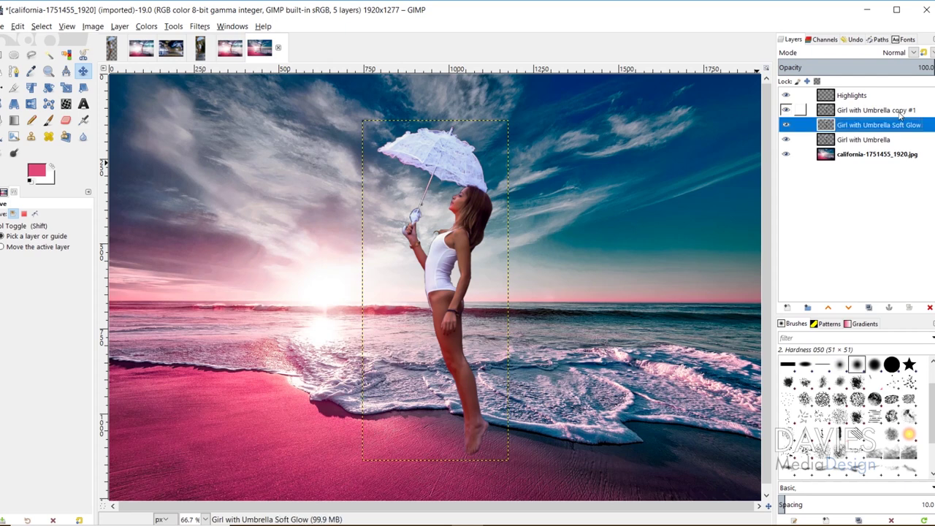
left_click(904, 111)
left_click(891, 109)
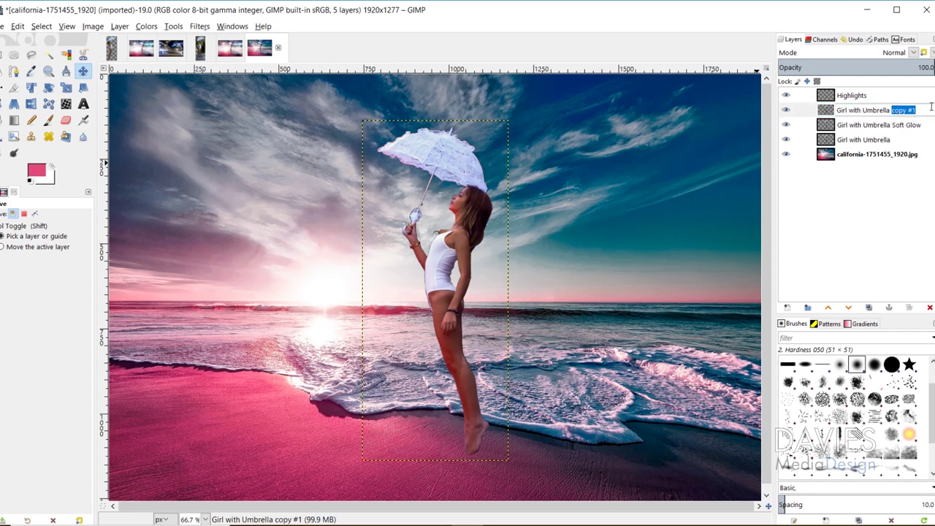
type("Screen")
key("Return")
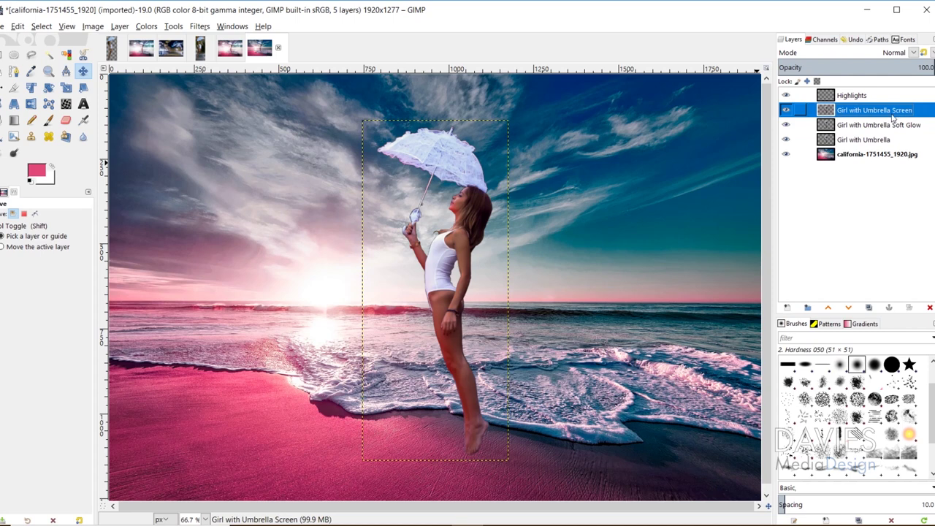
Step: Move the Soft Glow layer beneath the original Girl with Umbrella layer and hide the original and Screen layers
left_click_drag(830, 125, 838, 147)
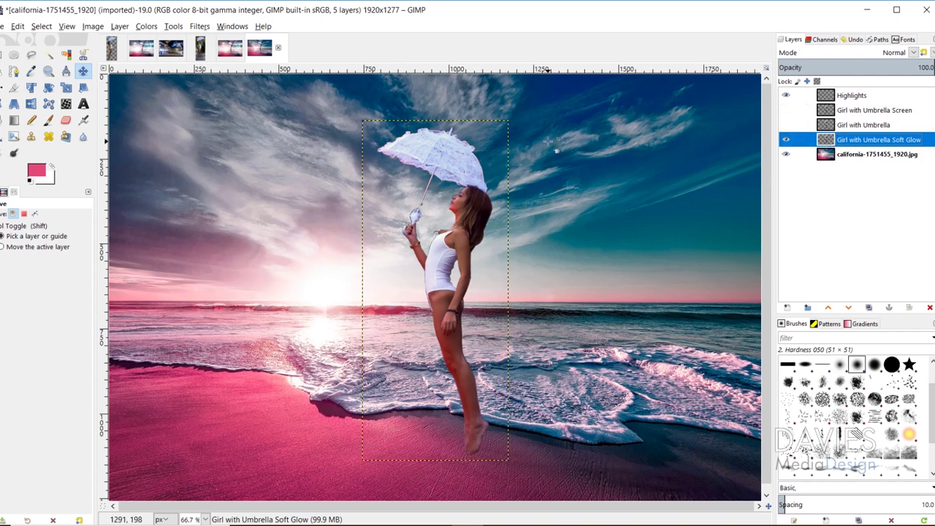
Step: Apply Softglow to the Girl with Umbrella Soft Glow layer with glow radius 10, brightness 0.751 and sharpness 0.850
key("slash")
type("s")
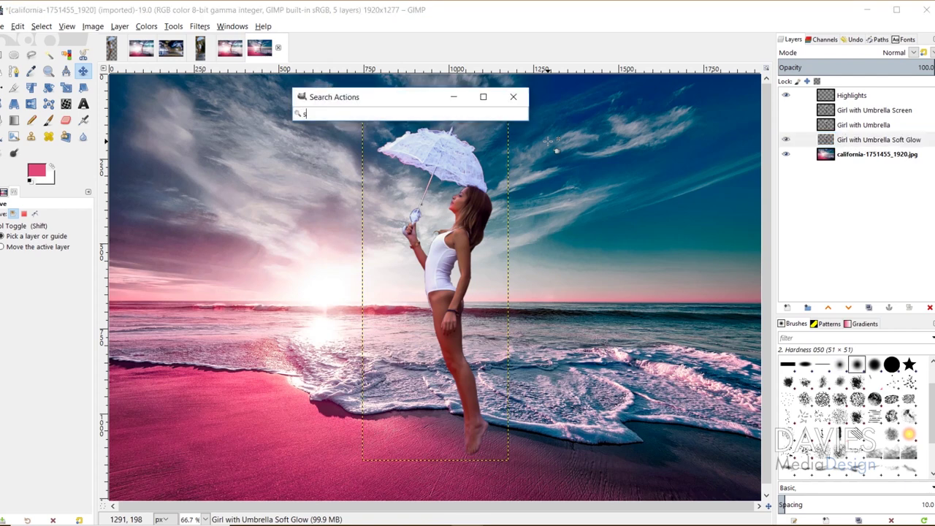
type("oft glow")
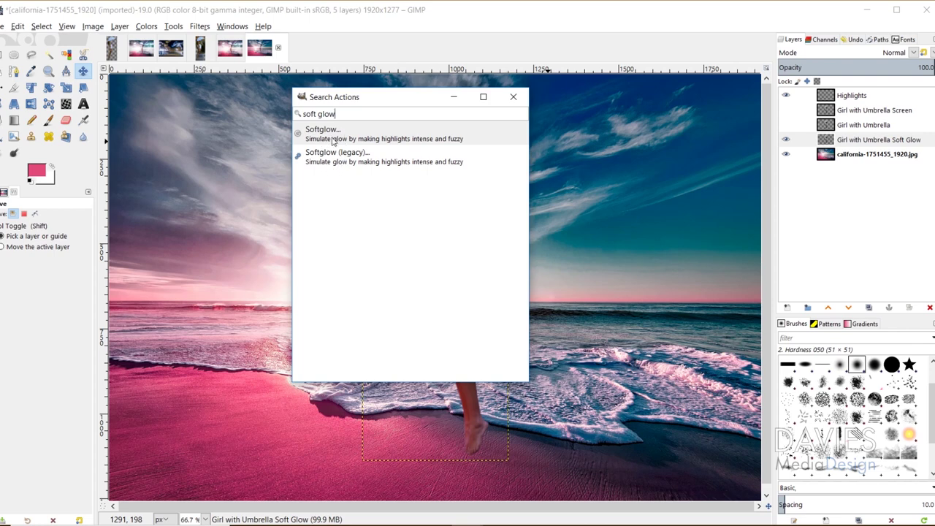
left_click(319, 141)
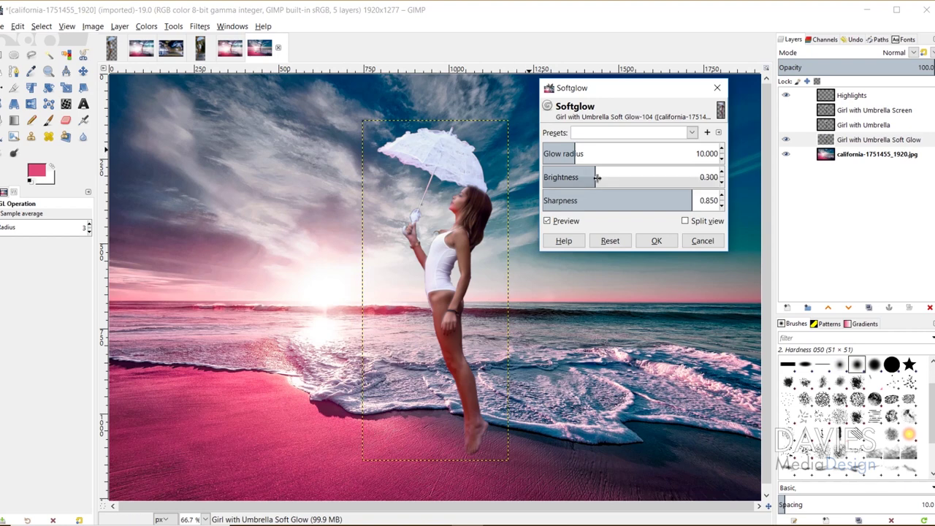
left_click_drag(595, 170, 667, 170)
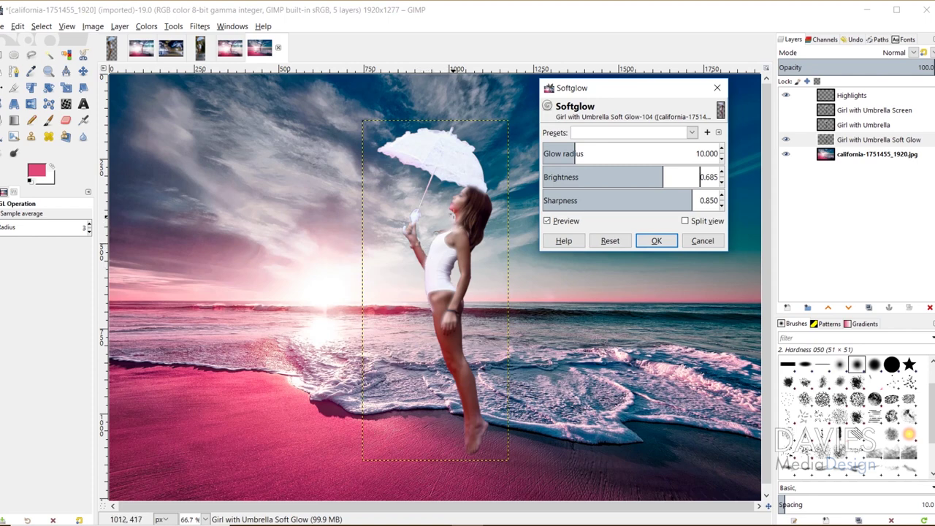
left_click_drag(664, 173, 675, 170)
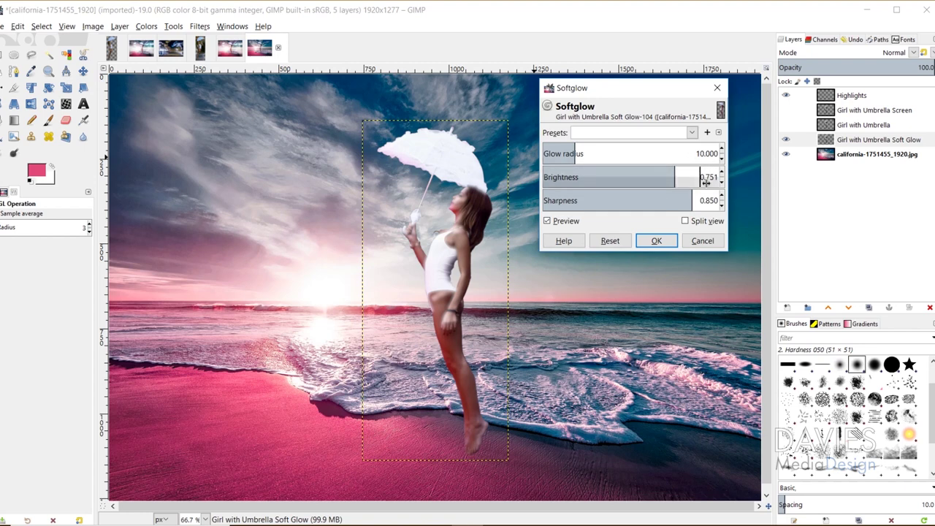
left_click(649, 243)
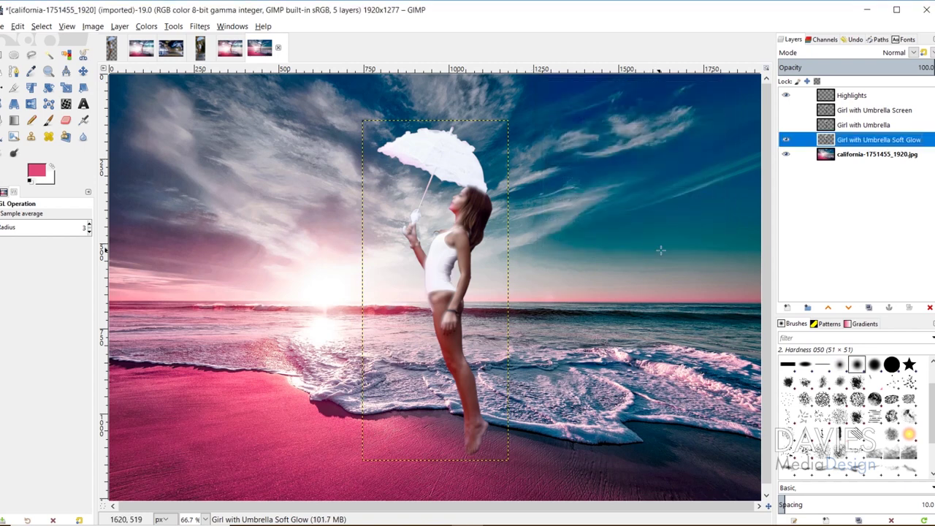
Step: Apply a Gaussian Blur of 11.02 in both X and Y to the Girl with Umbrella Soft Glow layer
left_click(199, 27)
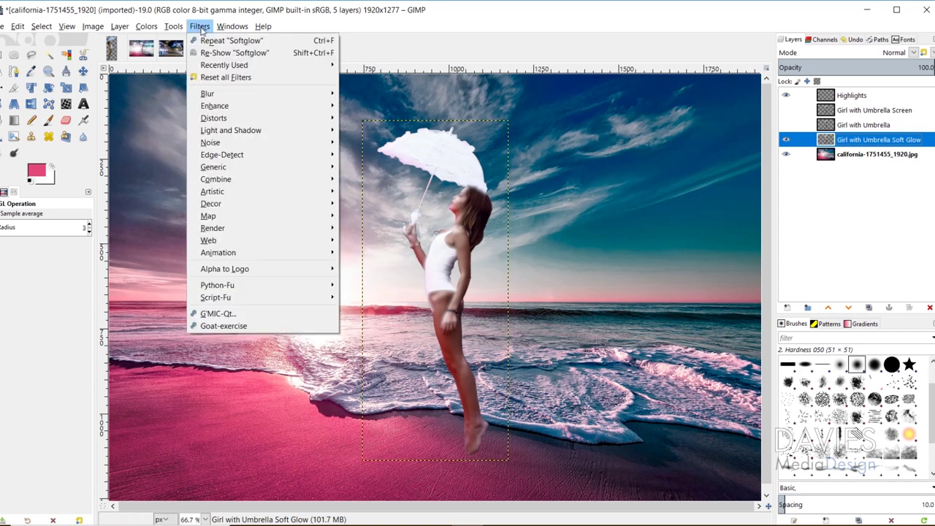
mouse_move(222, 93)
left_click(361, 93)
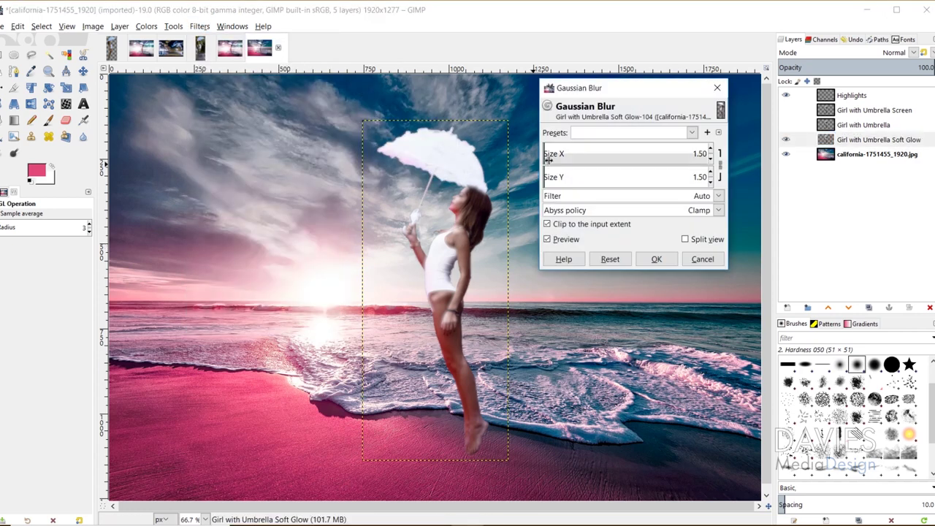
left_click_drag(549, 156, 560, 152)
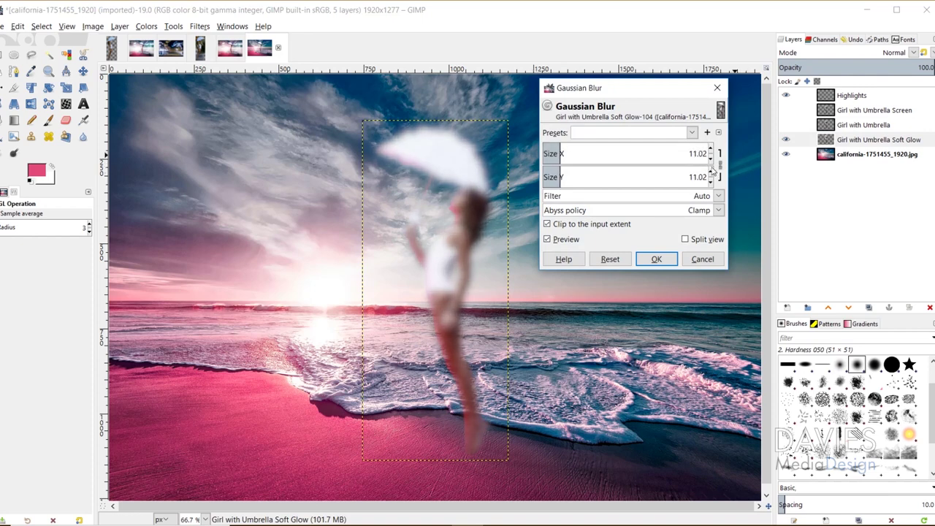
left_click(654, 258)
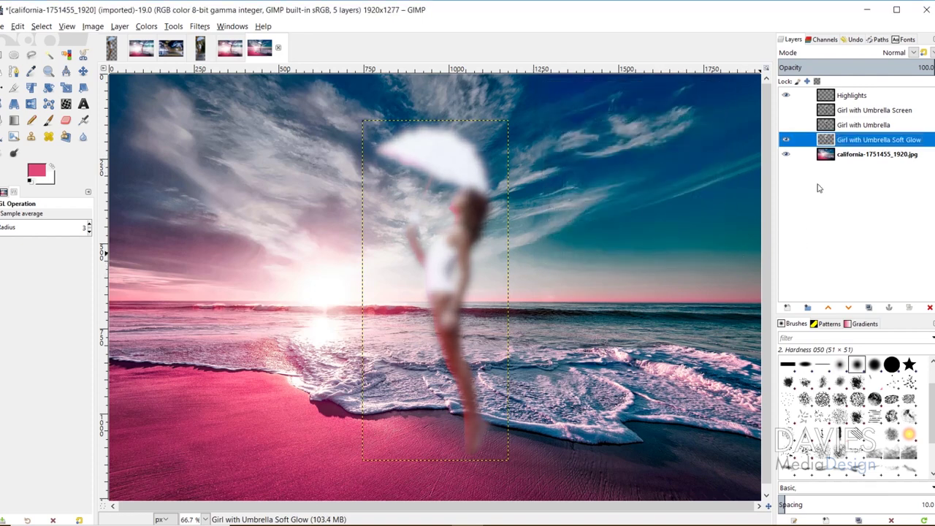
Step: Show the original Girl with Umbrella and Screen layers, and set the Screen layer to Screen mode with about 50.3 opacity
left_click(786, 124)
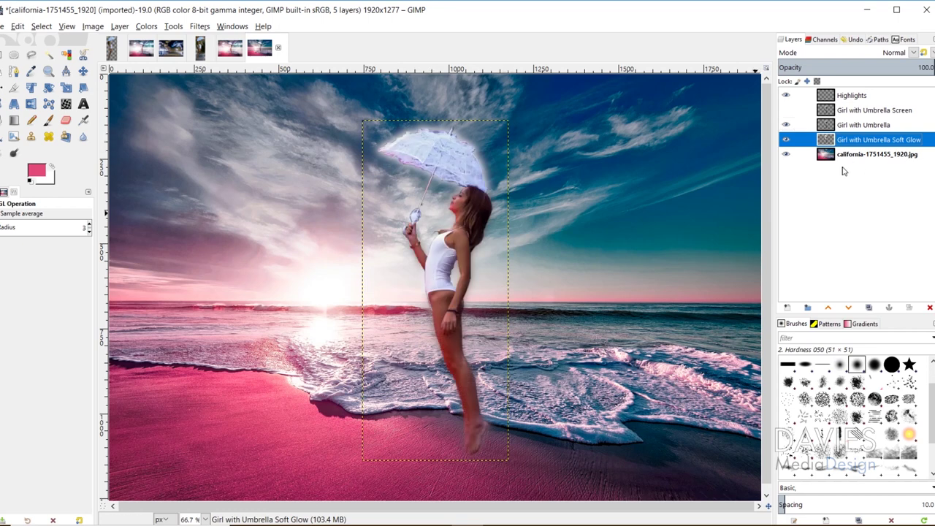
left_click(827, 111)
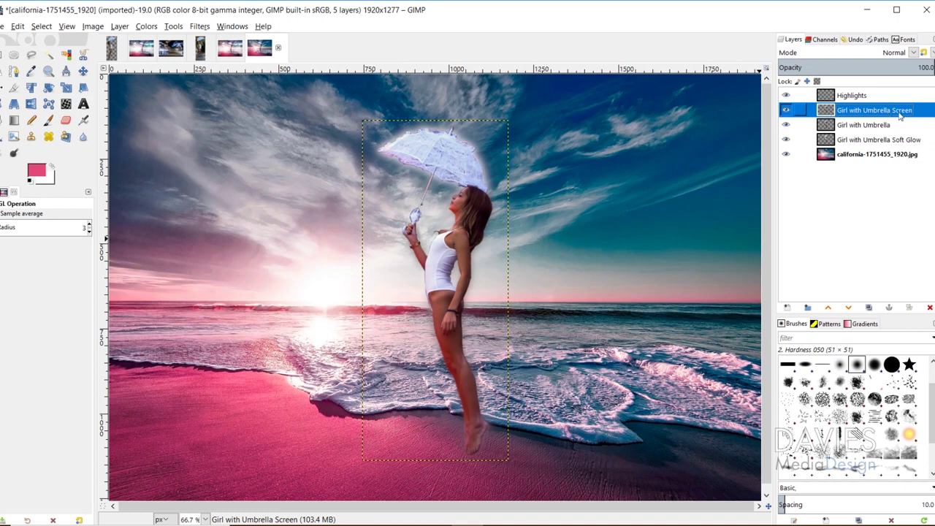
left_click(912, 54)
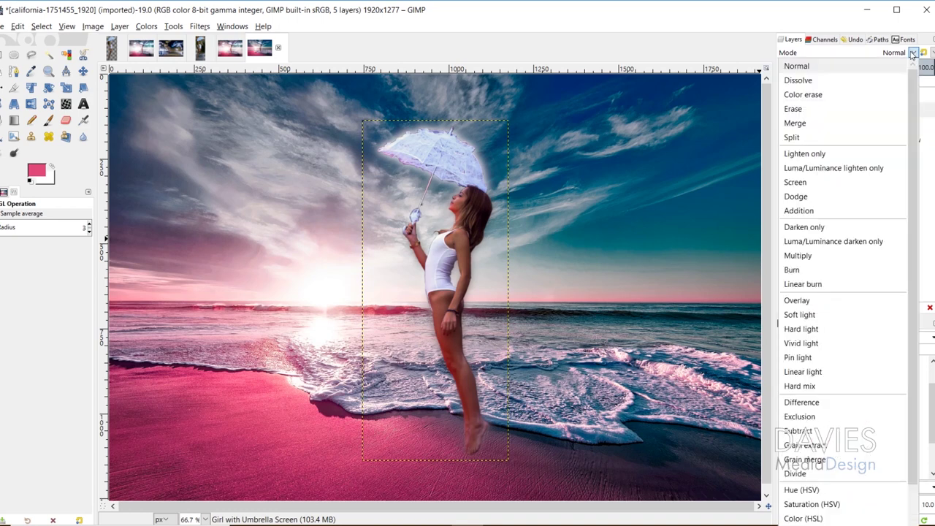
left_click(814, 182)
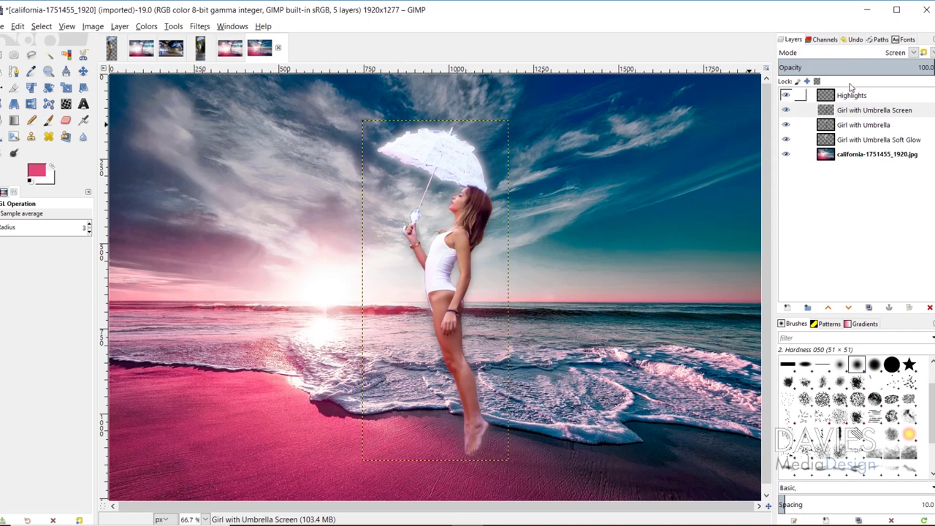
left_click_drag(912, 65, 857, 65)
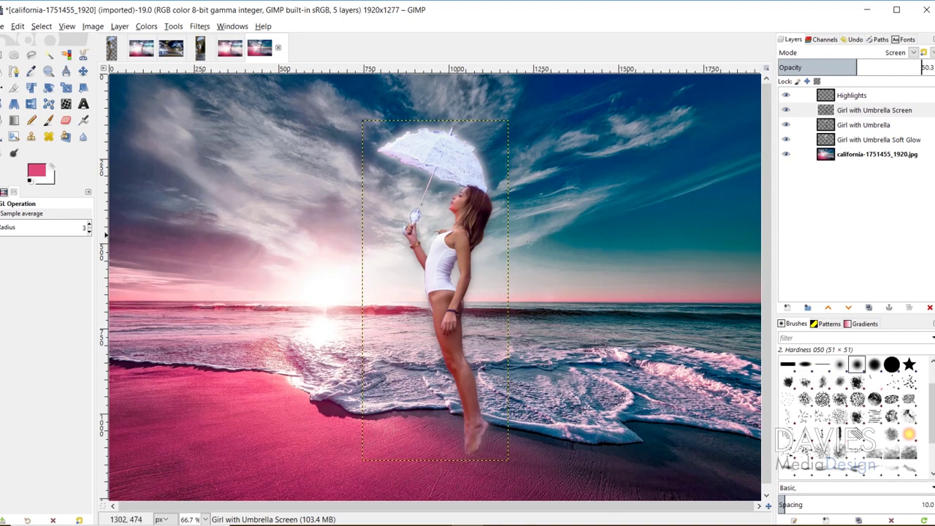
Step: Erase the hard outline around the umbrella on the Girl with Umbrella layer, using an eraser size of 14.94
left_click(832, 126)
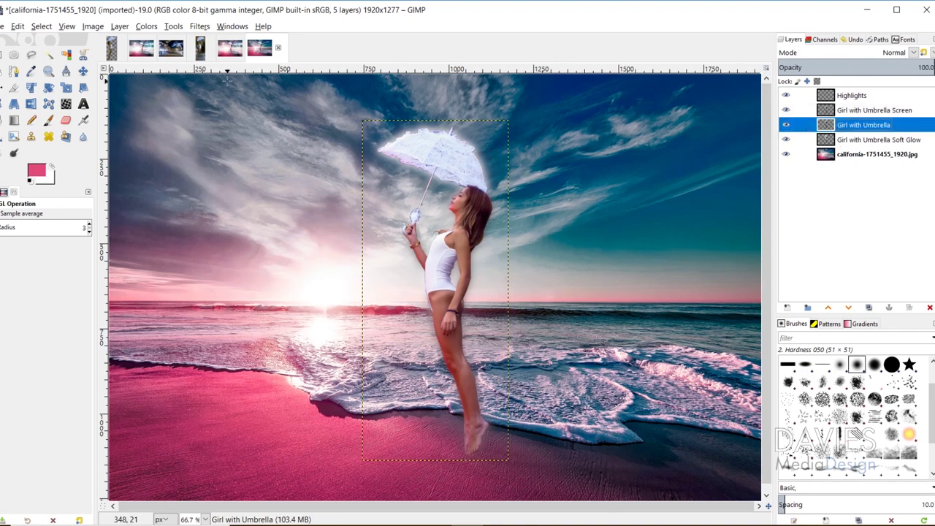
left_click(49, 71)
left_click(475, 175)
left_click(378, 167)
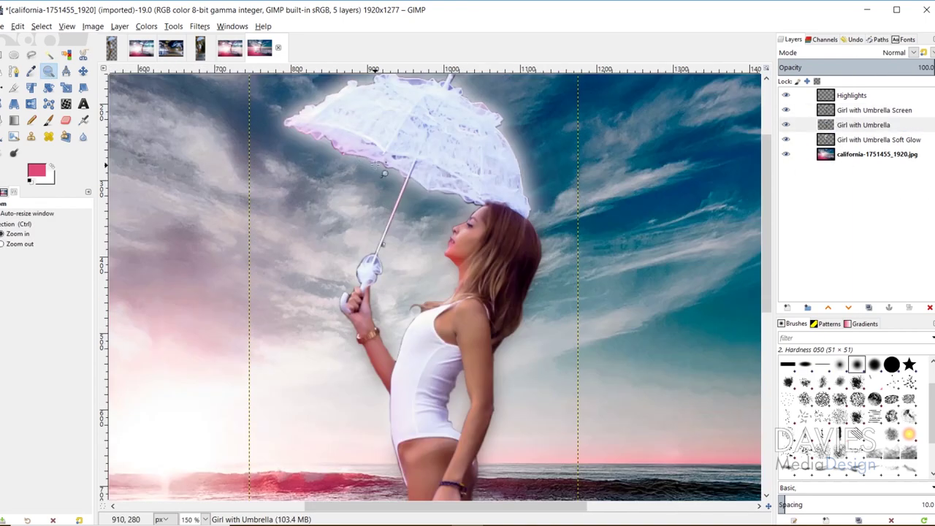
left_click(378, 167)
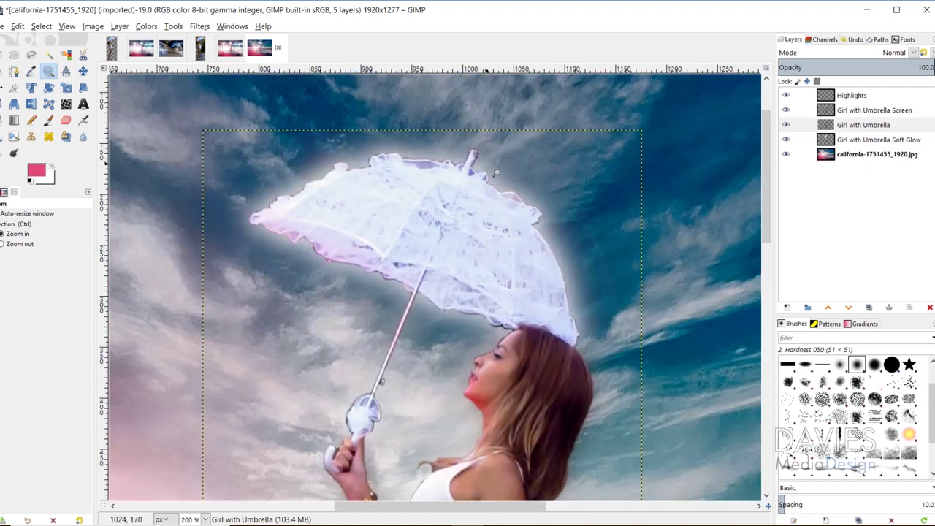
left_click(66, 120)
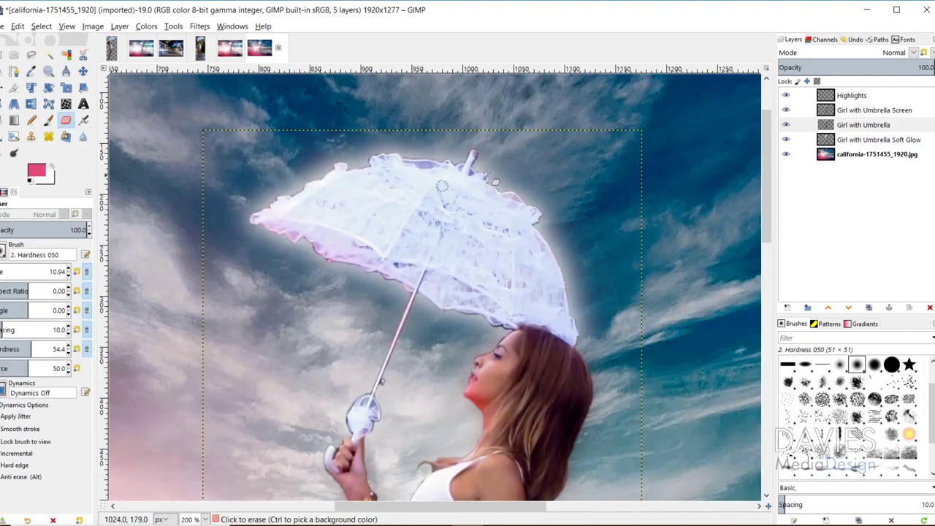
key("bracketleft")
key("bracketright")
key("bracketright")
key("bracketright")
key("bracketright")
key("bracketright")
key("bracketright")
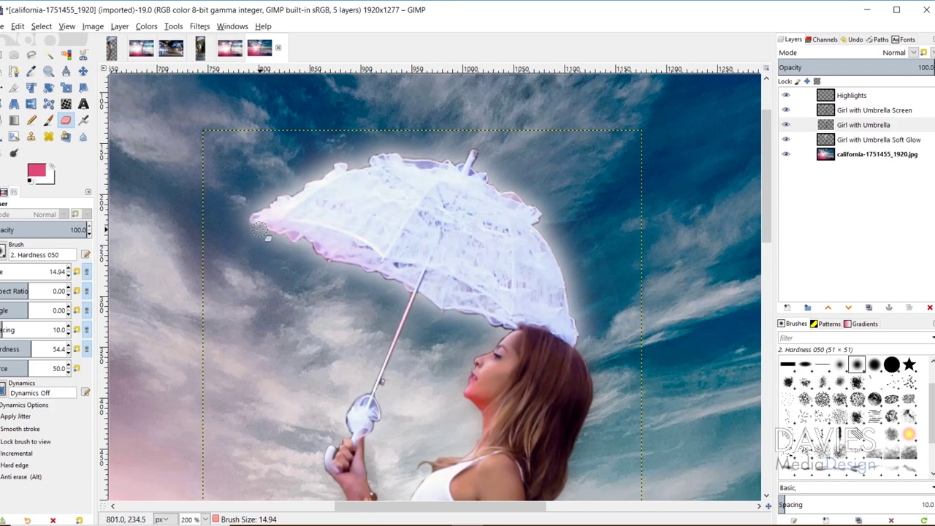
mouse_move(268, 233)
left_mouse_down()
mouse_move(305, 241)
mouse_move(403, 296)
left_mouse_up()
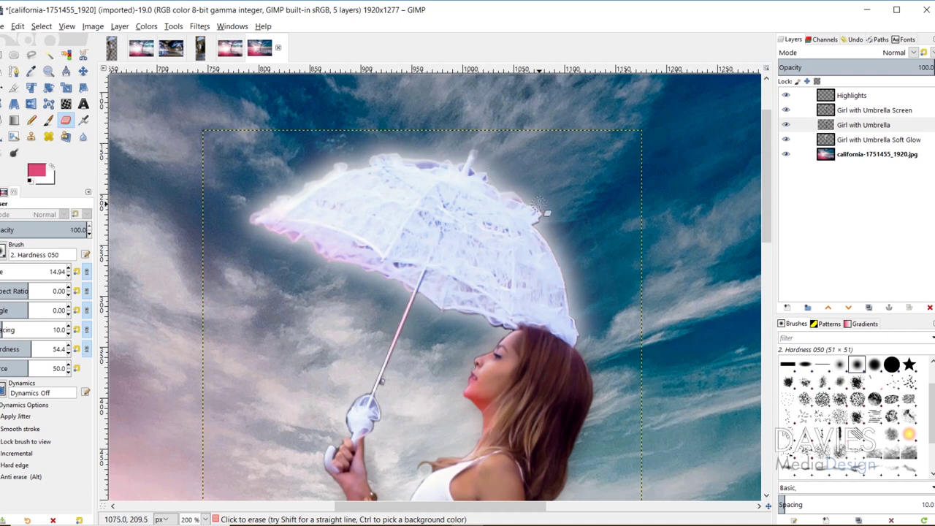
Step: Erase the hard edge along the back of the woman's hair and down the outside of her lowered arm
scroll(573, 251, "down", 3)
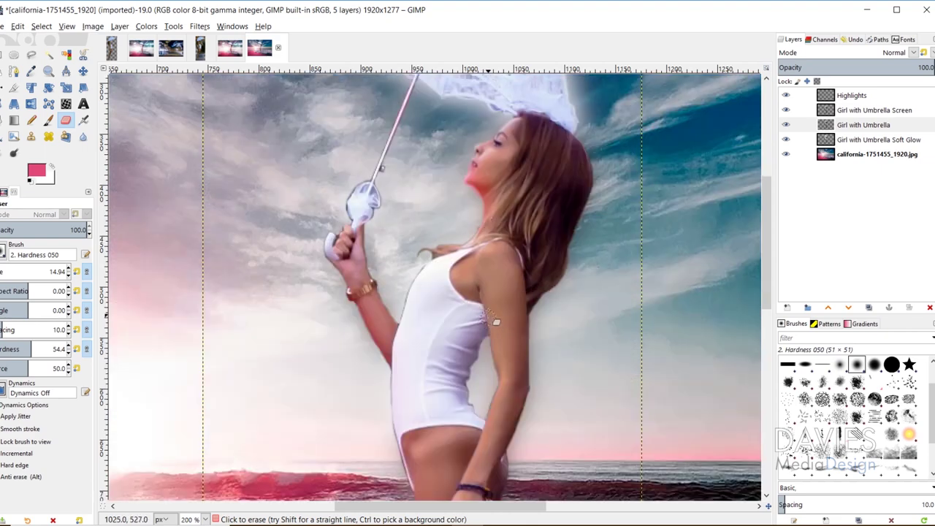
scroll(481, 336, "down", 3)
mouse_move(586, 144)
left_mouse_down()
mouse_move(593, 195)
mouse_move(565, 278)
mouse_move(541, 328)
left_mouse_up()
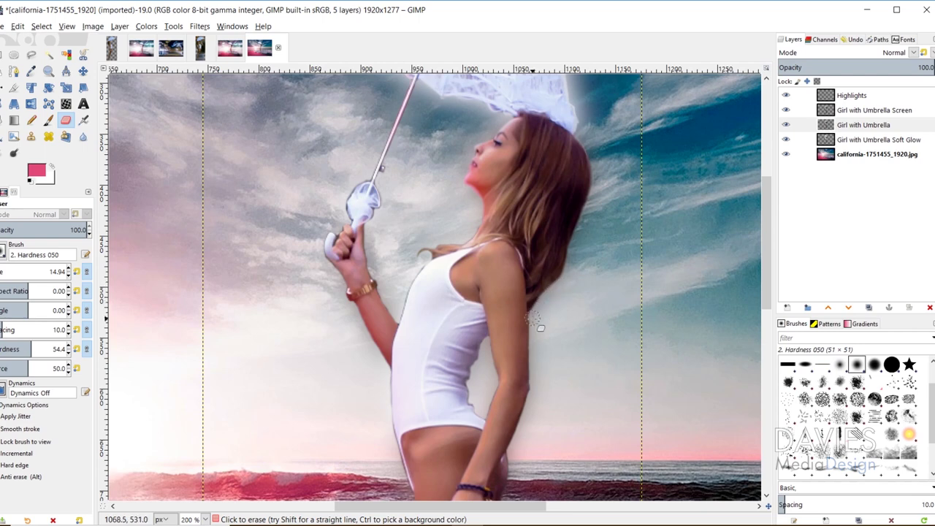
scroll(588, 318, "down", 3)
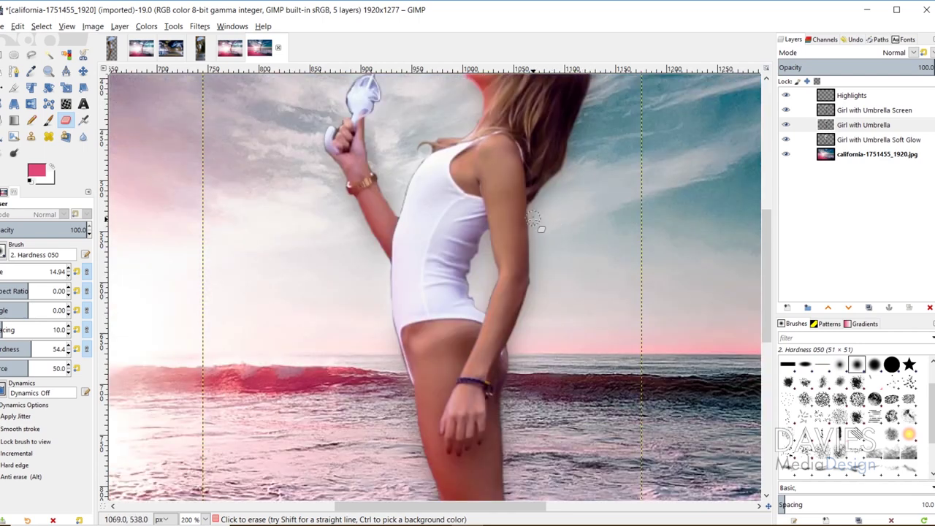
left_click_drag(534, 268, 514, 342)
Step: Erase the edge along the back of the woman's leg, undoing the first stroke along the thigh and redoing it
scroll(522, 354, "down", 3)
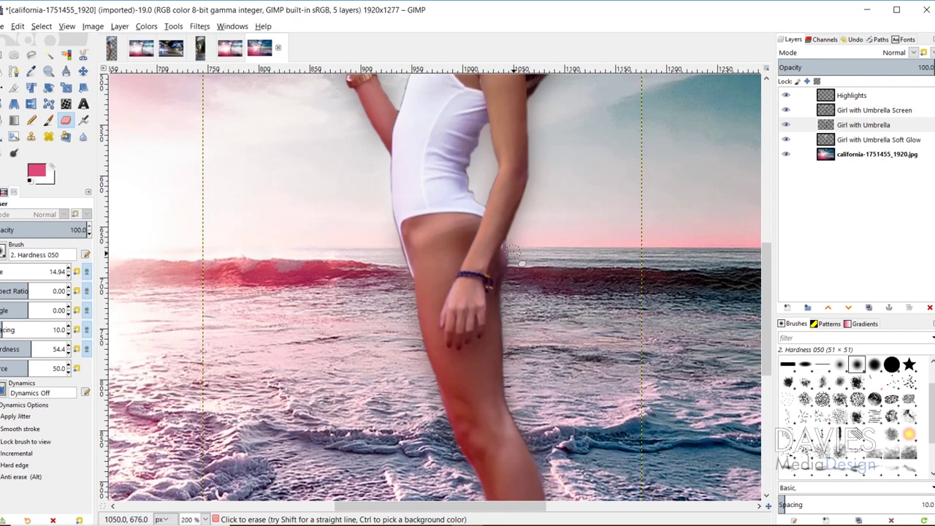
mouse_move(522, 275)
left_mouse_down()
mouse_move(511, 290)
mouse_move(513, 356)
mouse_move(504, 380)
mouse_move(565, 420)
left_mouse_up()
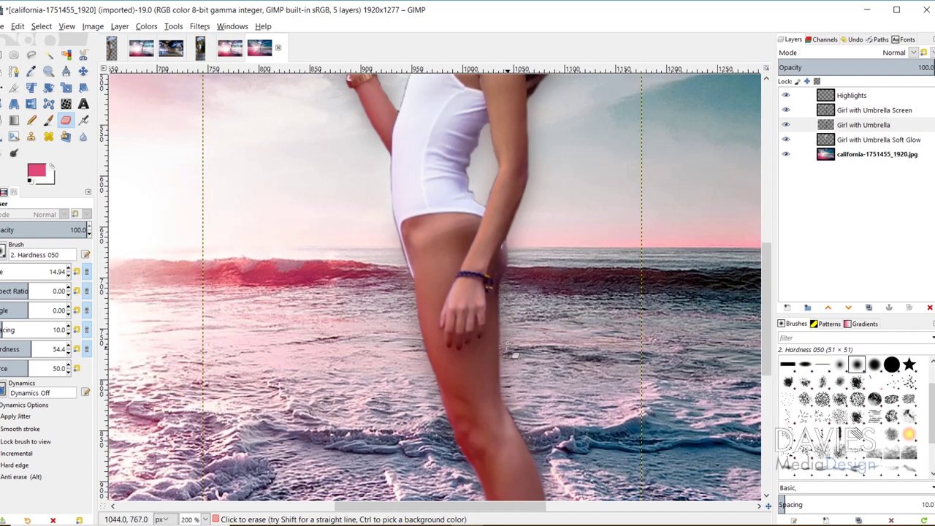
key("ctrl+z")
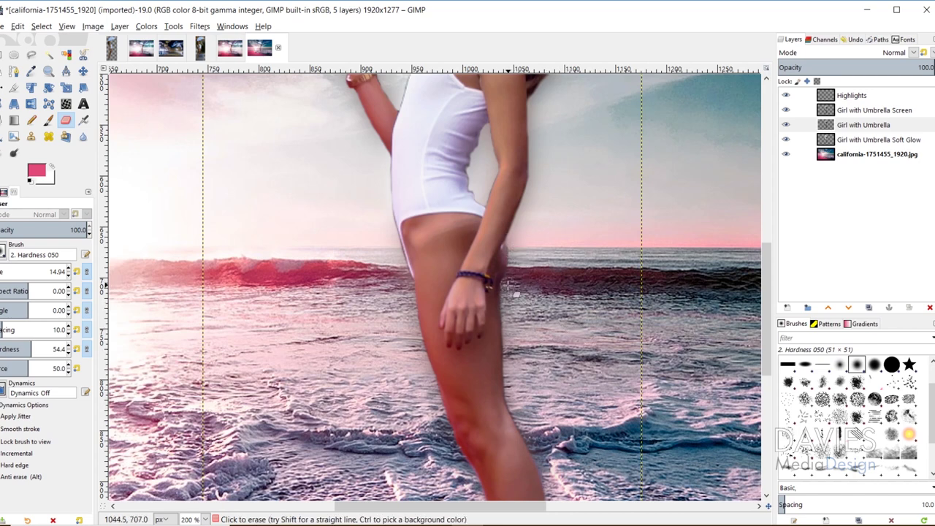
scroll(519, 254, "down", 3)
mouse_move(518, 253)
left_mouse_down()
mouse_move(514, 241)
mouse_move(517, 303)
left_mouse_up()
scroll(551, 336, "down", 3)
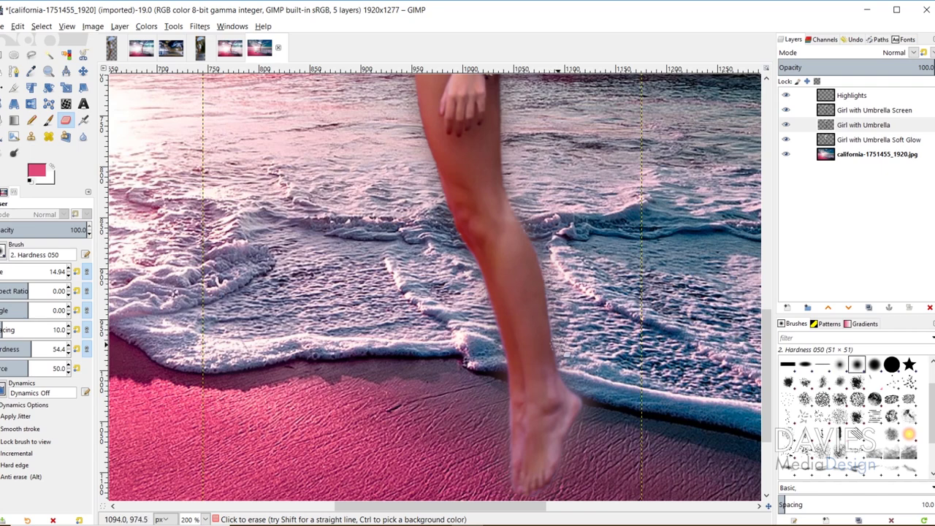
Step: Erase the stray hair curl in front of the woman's shoulder, using an eraser size of 8.94
scroll(555, 350, "up", 10)
scroll(329, 270, "down", 2)
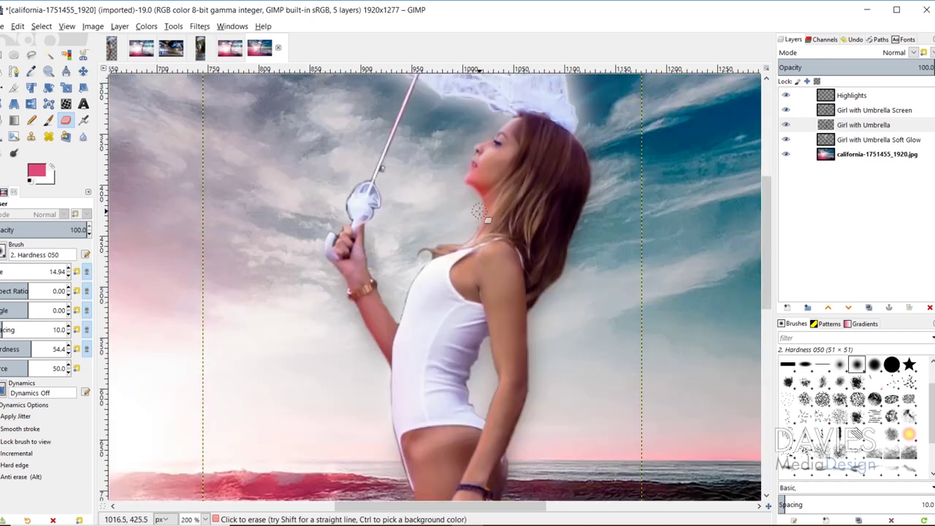
key("bracketleft")
key("bracketleft")
key("bracketleft")
key("bracketleft")
key("bracketleft")
key("bracketleft")
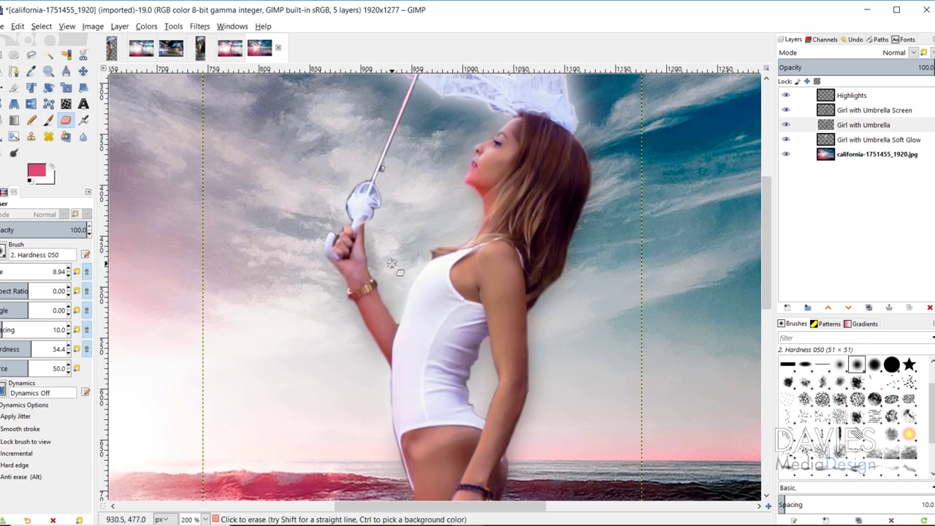
Step: Erase the hard edge down the front of the swimsuit and thigh, using an eraser size of 13.94
scroll(400, 327, "down", 3)
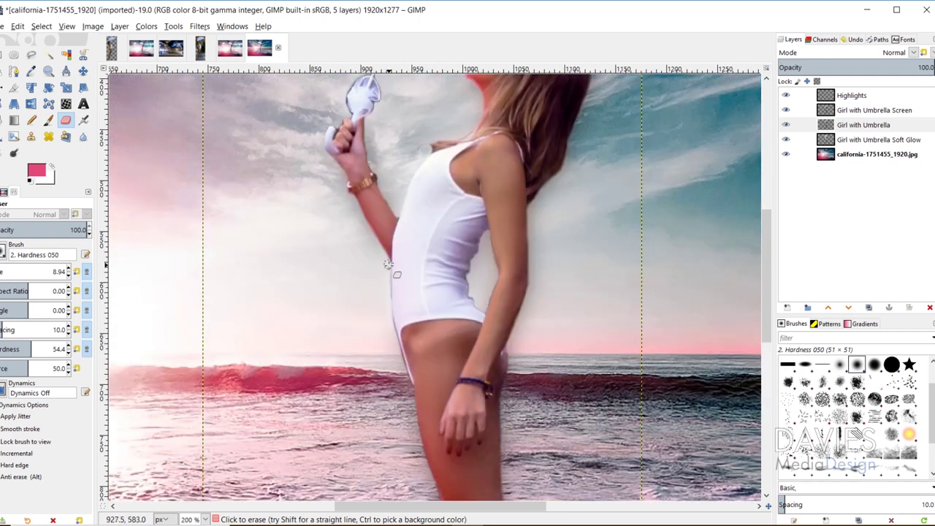
key("bracketright")
key("bracketright")
key("bracketright")
key("bracketright")
key("bracketright")
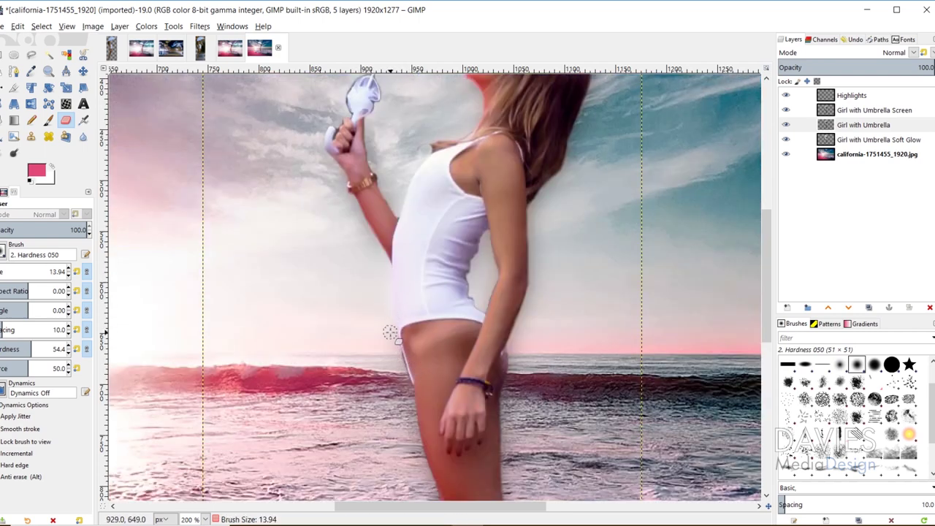
scroll(401, 367, "down", 6)
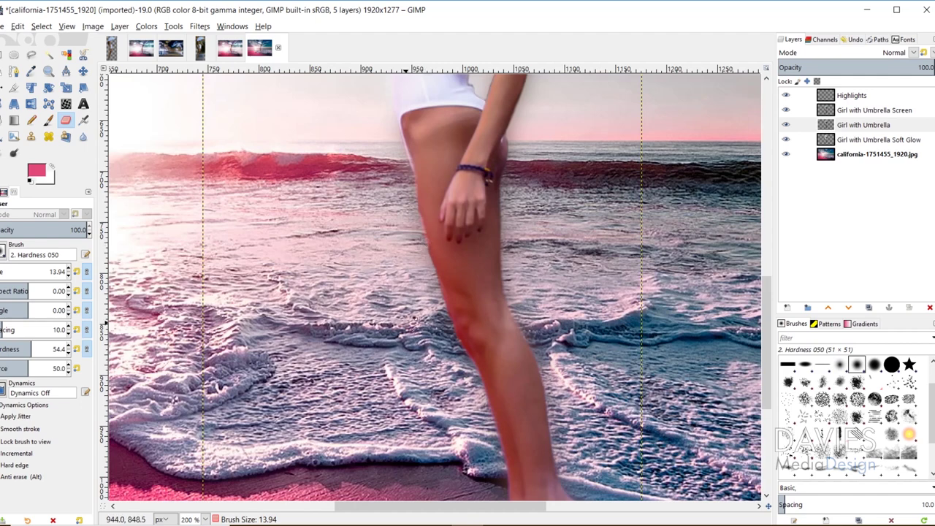
mouse_move(395, 137)
left_mouse_down()
mouse_move(415, 184)
mouse_move(424, 242)
left_mouse_up()
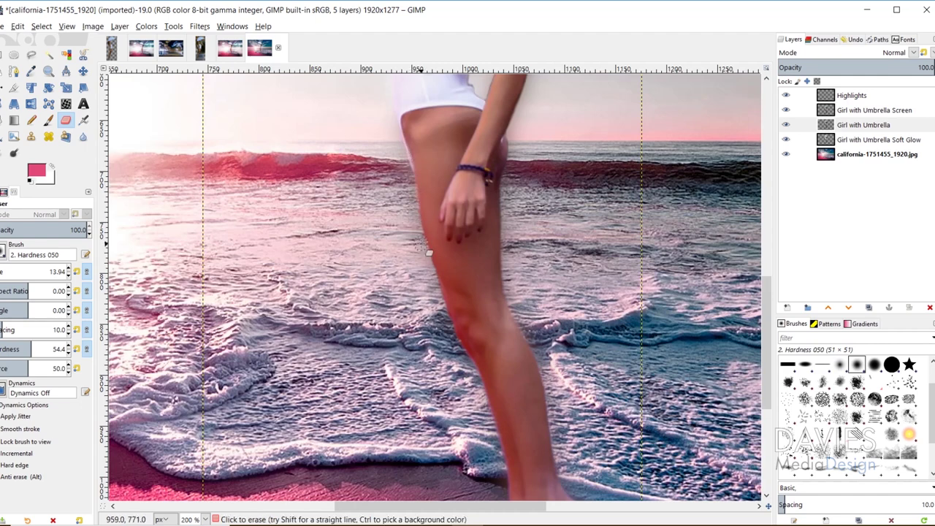
scroll(445, 320, "down", 3)
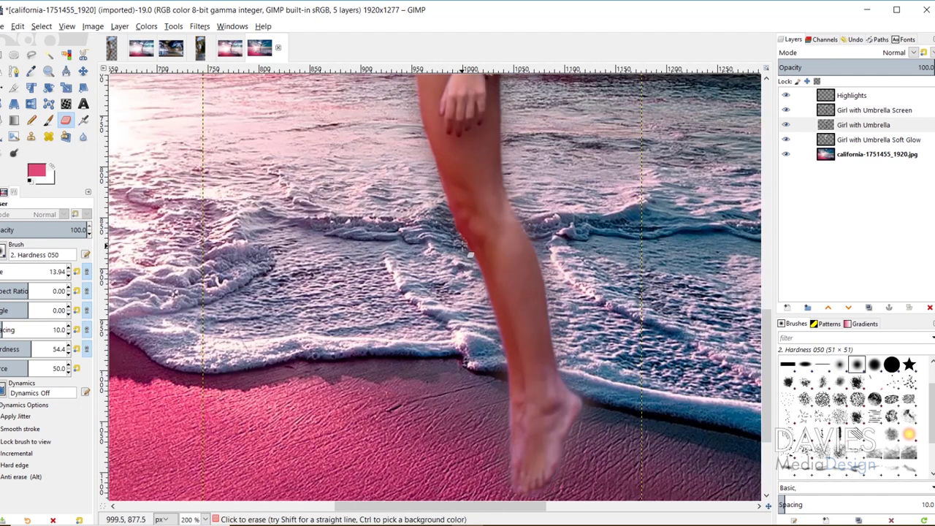
Step: Erase the leftover fringe in the gap between the woman's back and her lowered arm
scroll(475, 266, "up", 10)
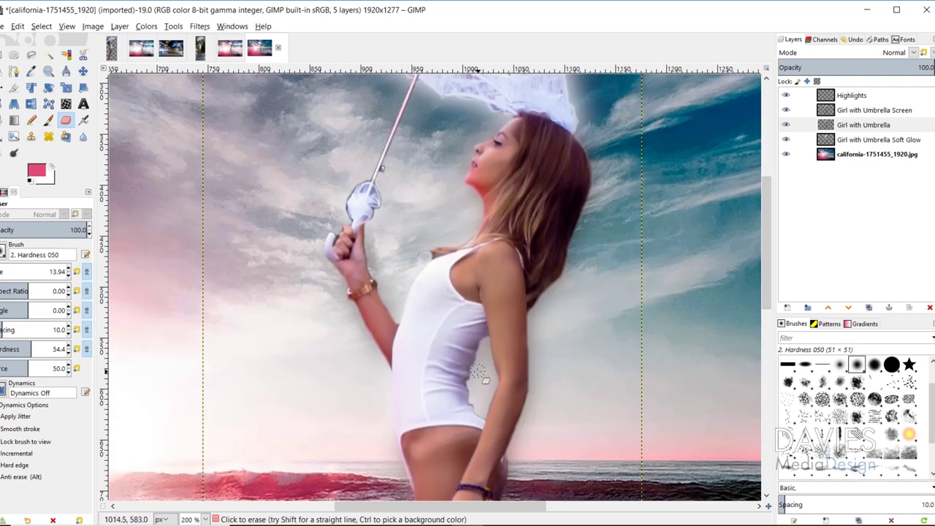
mouse_move(478, 370)
left_mouse_down()
mouse_move(482, 415)
mouse_move(484, 344)
left_mouse_up()
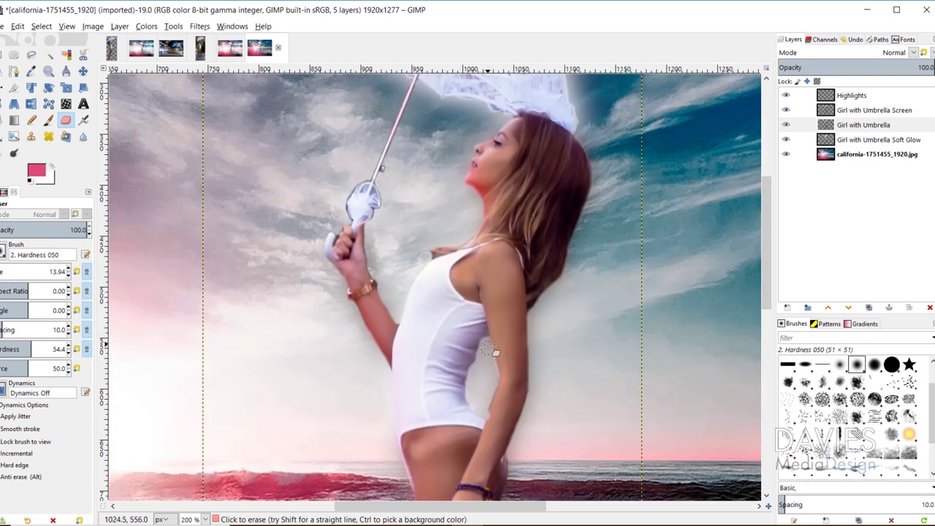
scroll(540, 460, "up", 4)
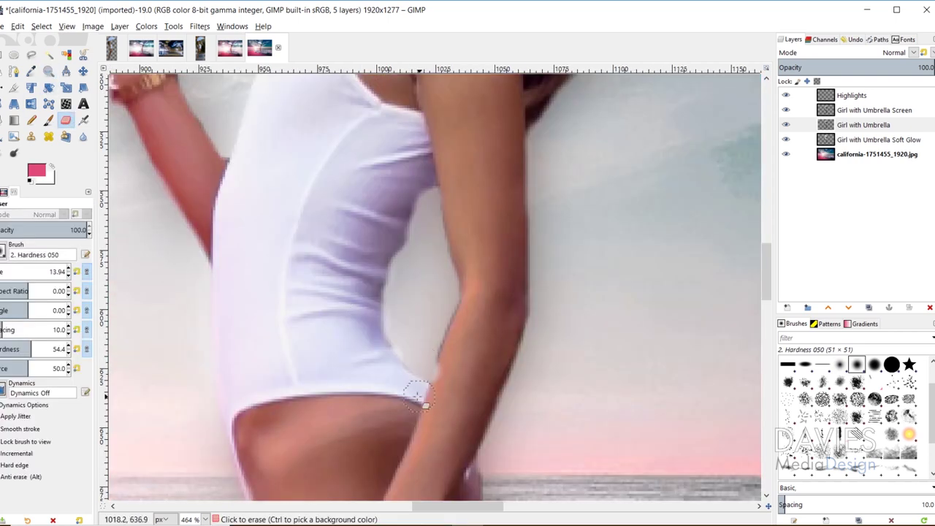
mouse_move(417, 395)
left_mouse_down()
mouse_move(445, 365)
mouse_move(437, 380)
mouse_move(453, 389)
mouse_move(445, 406)
mouse_move(423, 338)
mouse_move(424, 350)
mouse_move(447, 307)
mouse_move(419, 355)
mouse_move(422, 374)
mouse_move(478, 324)
mouse_move(427, 353)
mouse_move(451, 229)
mouse_move(431, 406)
mouse_move(412, 333)
left_mouse_up()
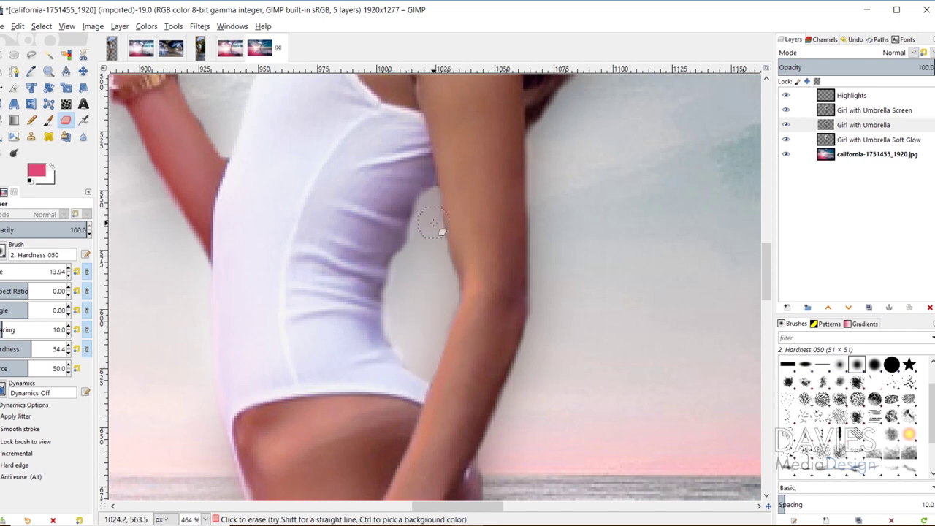
Step: Erase the dark outline along the umbrella handle's ruffle on the side facing the woman, using an eraser size of 8.94
key("bracketleft")
key("bracketleft")
key("bracketleft")
key("bracketleft")
key("bracketleft")
scroll(625, 257, "up", 10)
left_click_drag(443, 506, 413, 511)
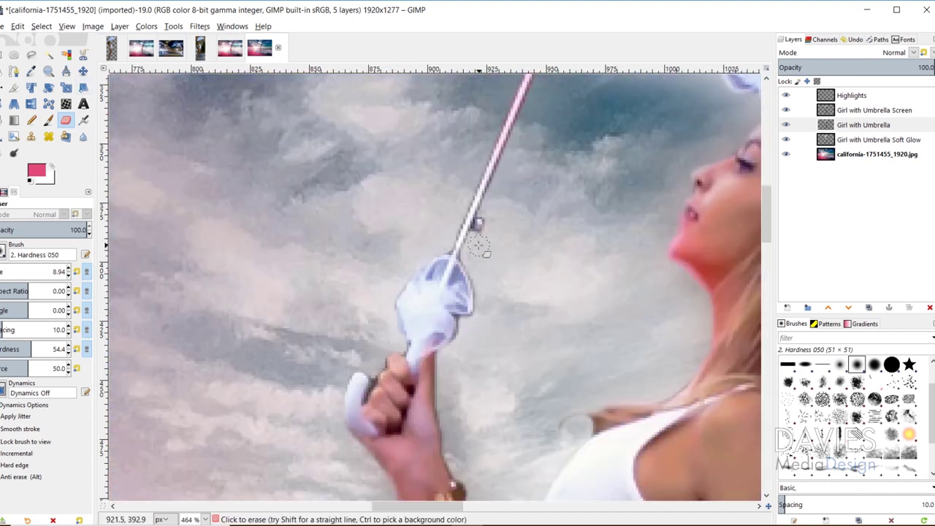
mouse_move(478, 248)
left_mouse_down()
mouse_move(467, 267)
mouse_move(476, 317)
mouse_move(453, 340)
left_mouse_up()
Step: Erase the dark fringe between the umbrella's hooked handle and the fingers, using an eraser size of 1.00
scroll(453, 339, "down", 3)
key("bracketleft")
key("bracketleft")
key("bracketleft")
key("bracketleft")
key("bracketleft")
key("bracketleft")
key("bracketleft")
key("bracketleft")
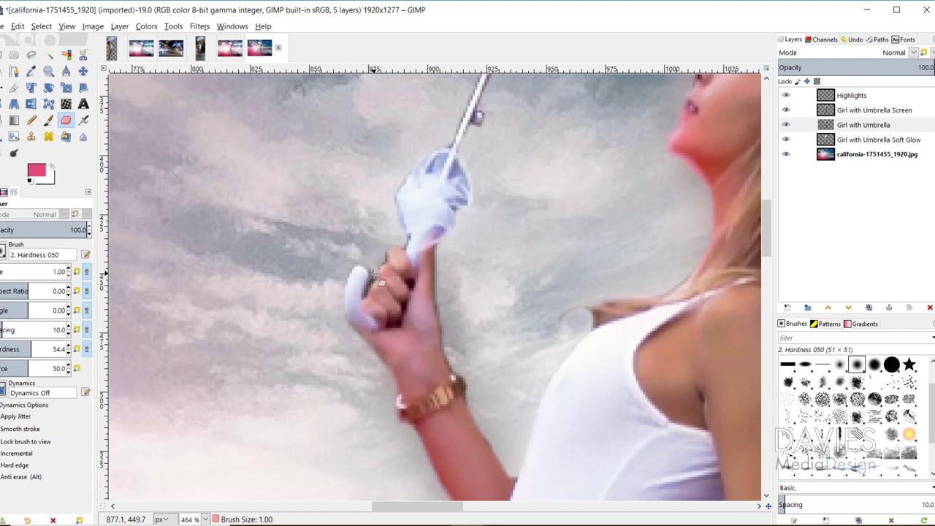
mouse_move(381, 283)
left_mouse_down()
mouse_move(367, 290)
mouse_move(379, 286)
left_mouse_up()
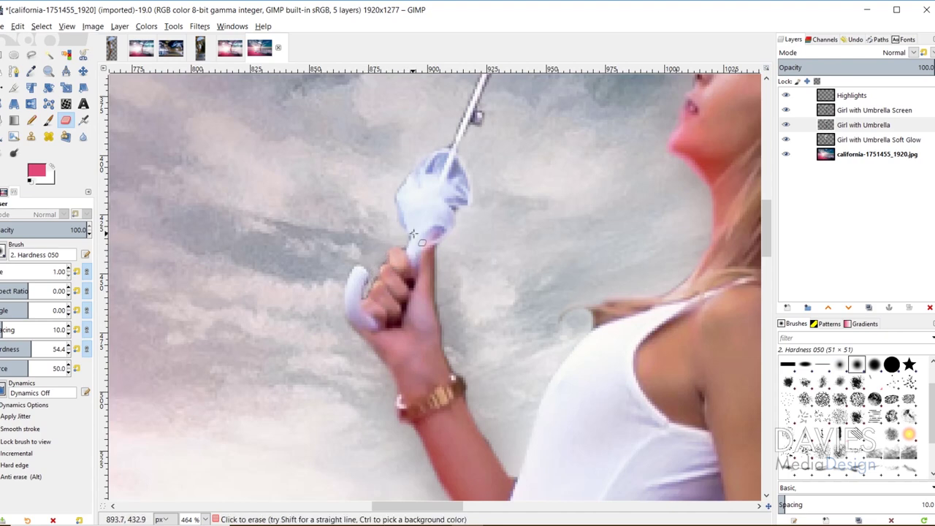
Step: Erase the dark edge along the umbrella pole up to the canopy, using an eraser size of 7.00
key("z")
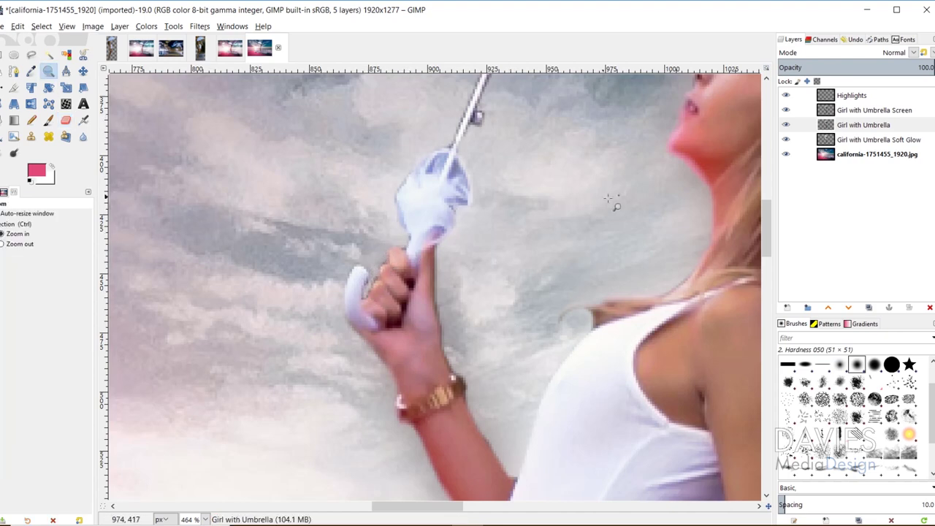
left_click(660, 221, "ctrl")
left_click(635, 223, "ctrl")
left_click(634, 224, "ctrl")
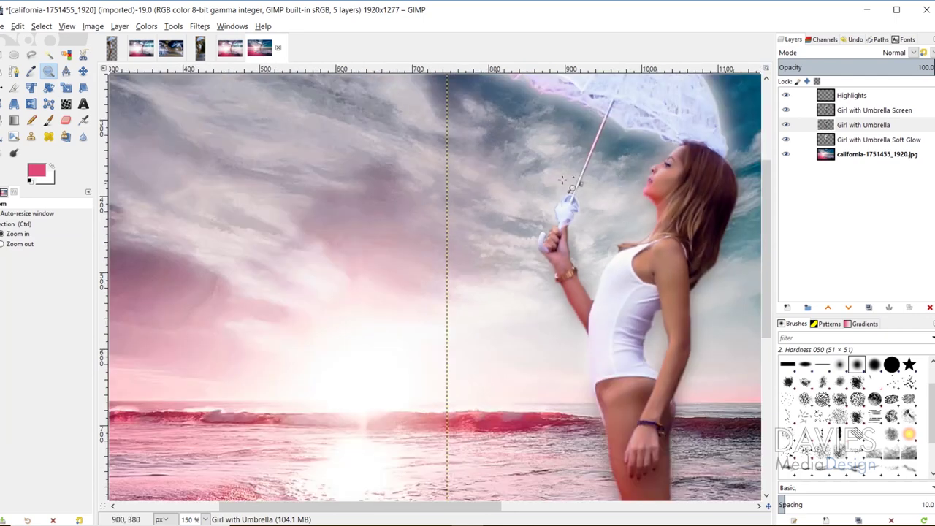
left_click(633, 259)
left_click(364, 175)
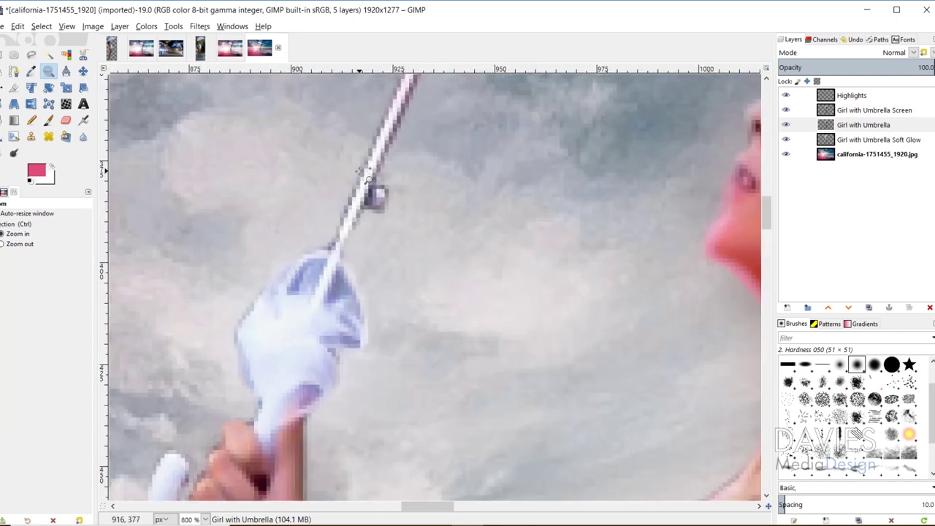
left_click(66, 120)
scroll(442, 245, "up", 3)
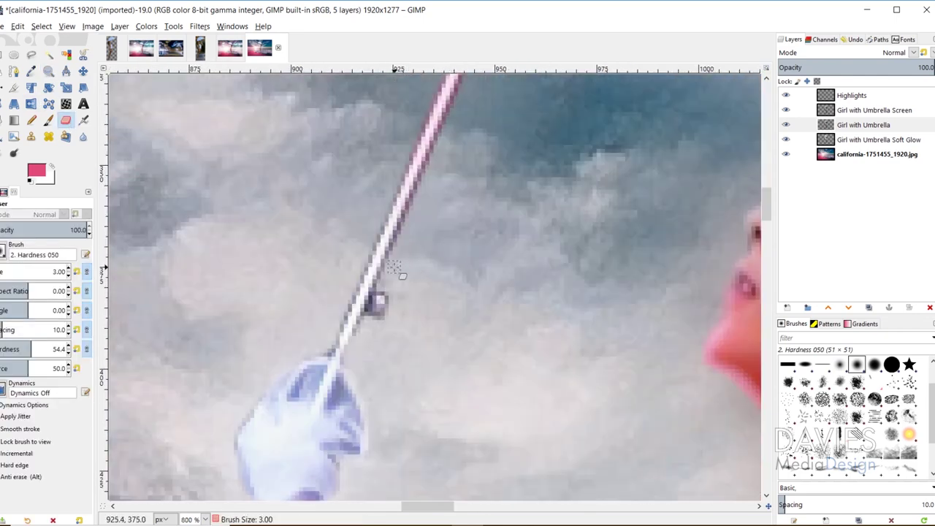
key("bracketright")
key("bracketright")
key("bracketright")
key("bracketright")
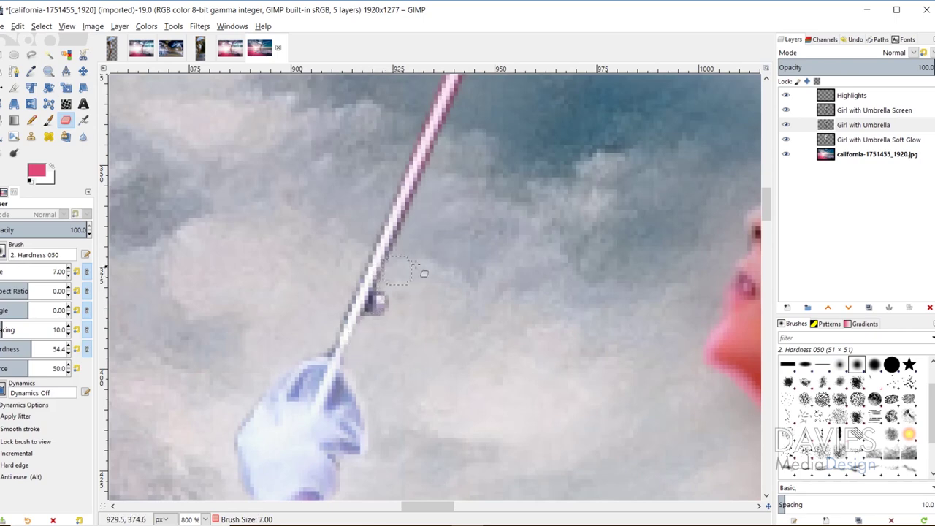
scroll(511, 84, "up", 5)
scroll(417, 229, "down", 5)
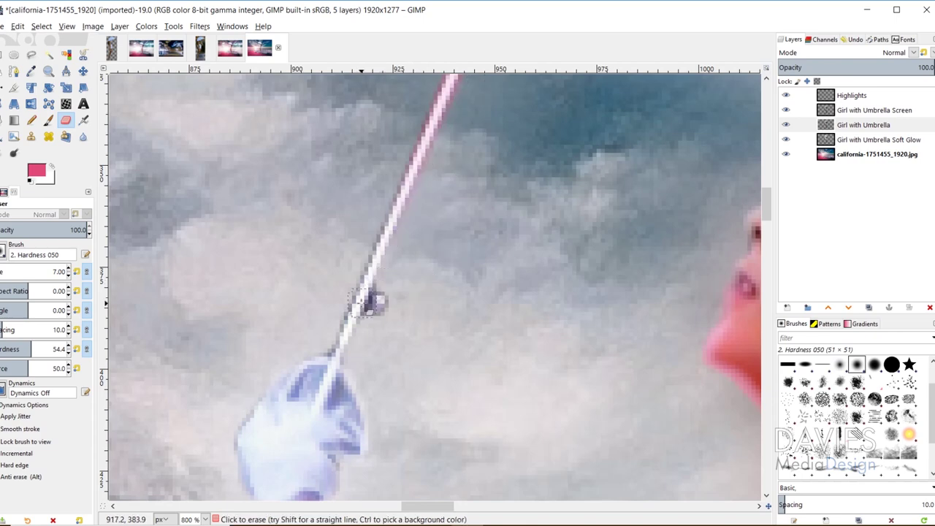
scroll(379, 292, "up", 5)
scroll(434, 246, "down", 6)
scroll(497, 219, "up", 6)
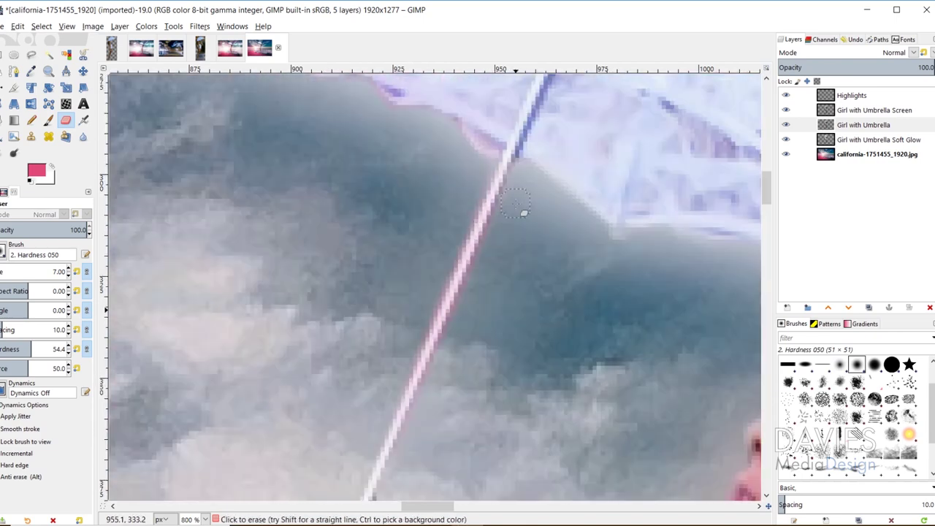
Step: Check the cleaned umbrella and body edges, finishing with the whole composition at 50% zoom
key("z")
left_click(326, 300, "ctrl")
left_click(449, 318, "ctrl")
left_click(416, 378, "ctrl")
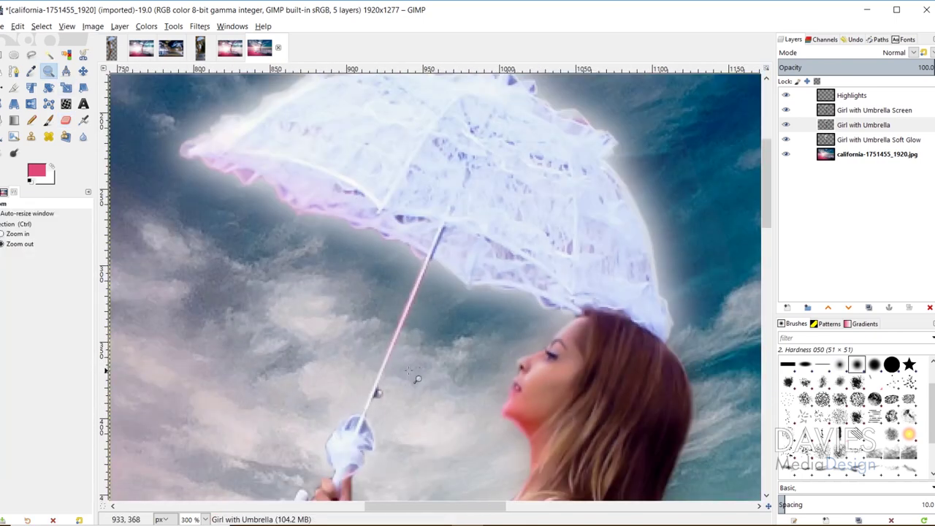
left_click(416, 379, "ctrl")
left_click(415, 372, "ctrl")
left_click(419, 365, "ctrl")
left_click(422, 362)
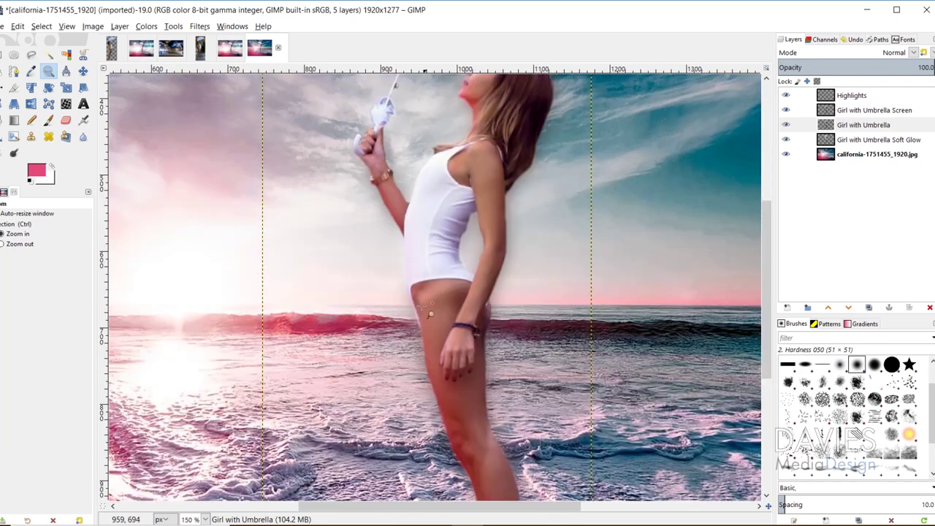
left_click(420, 280, "ctrl")
left_click(454, 275, "ctrl")
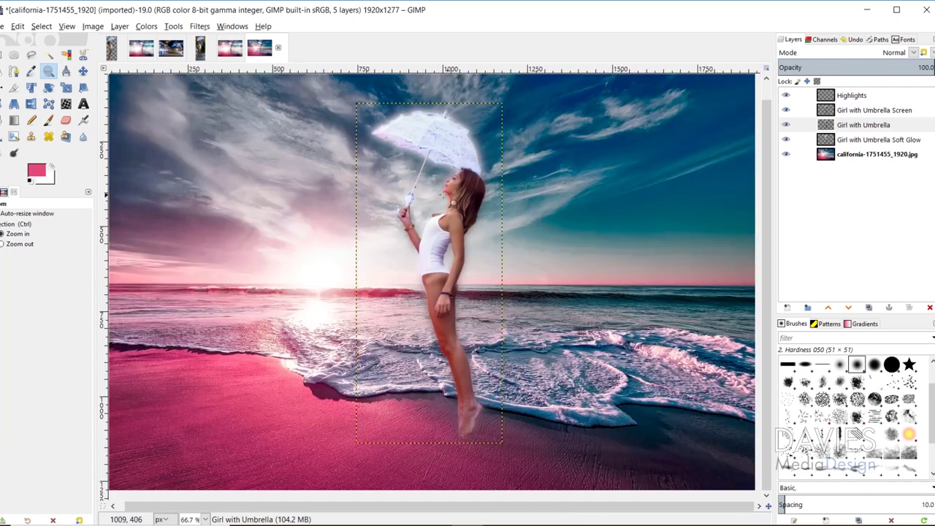
left_click(460, 266, "ctrl")
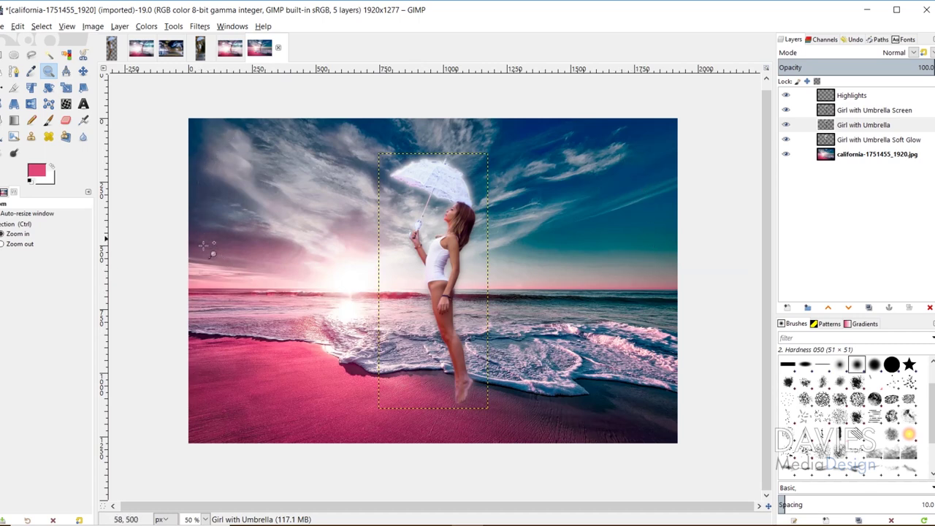
Step: Copy the thunderstorm-1768742 photo into the beach composition as a new layer
left_click(171, 48)
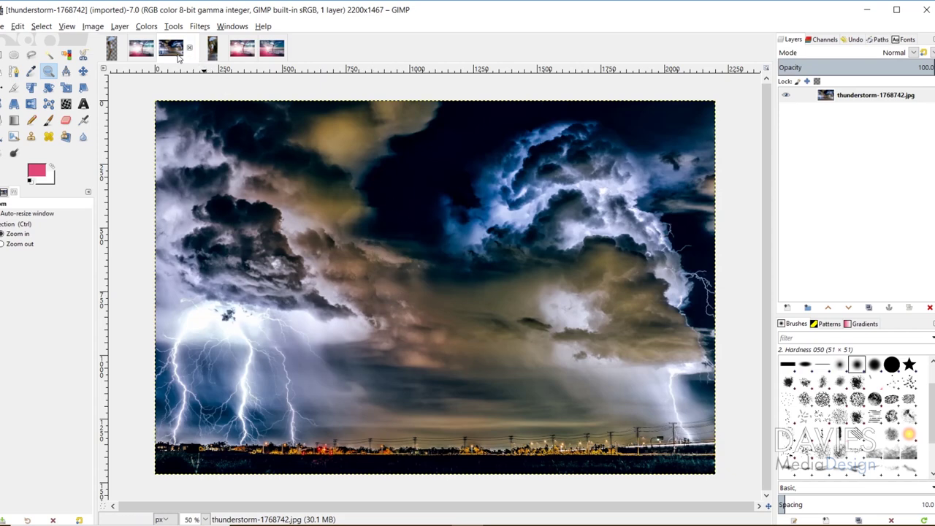
left_click_drag(171, 48, 280, 206)
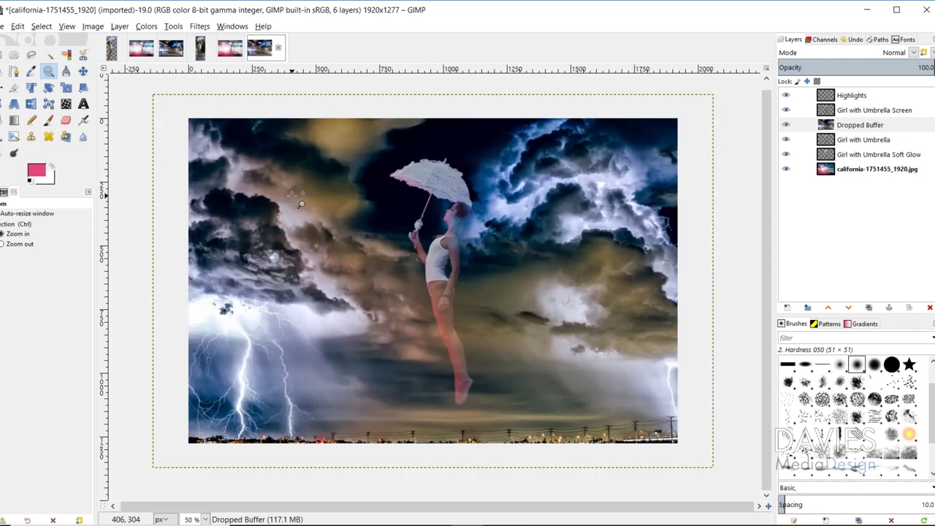
key("alt+3")
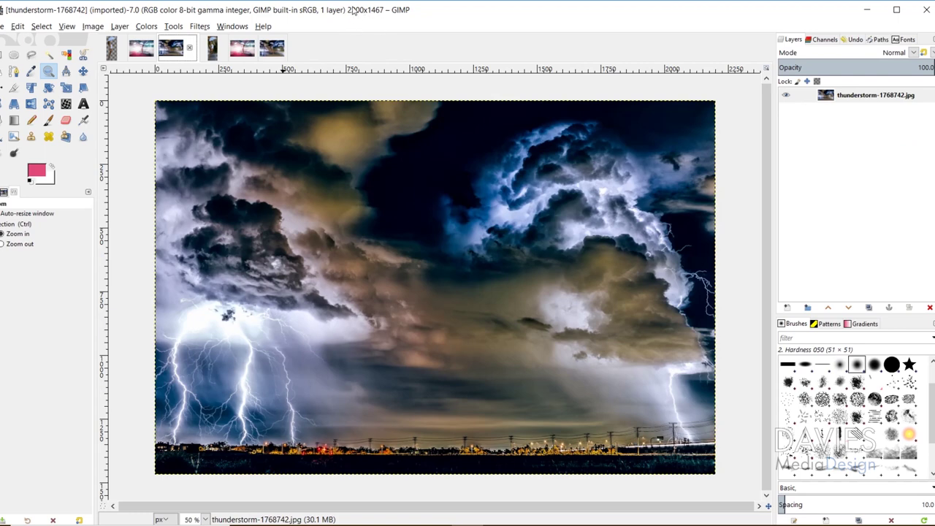
left_click(251, 56)
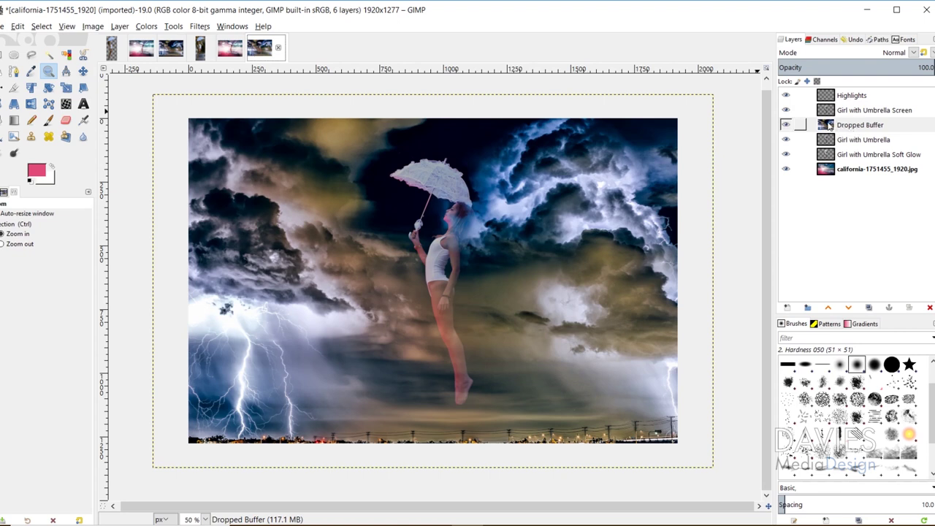
Step: Place the thunderstorm layer at the top of the layer stack and rename it Storm
left_click_drag(829, 127, 832, 95)
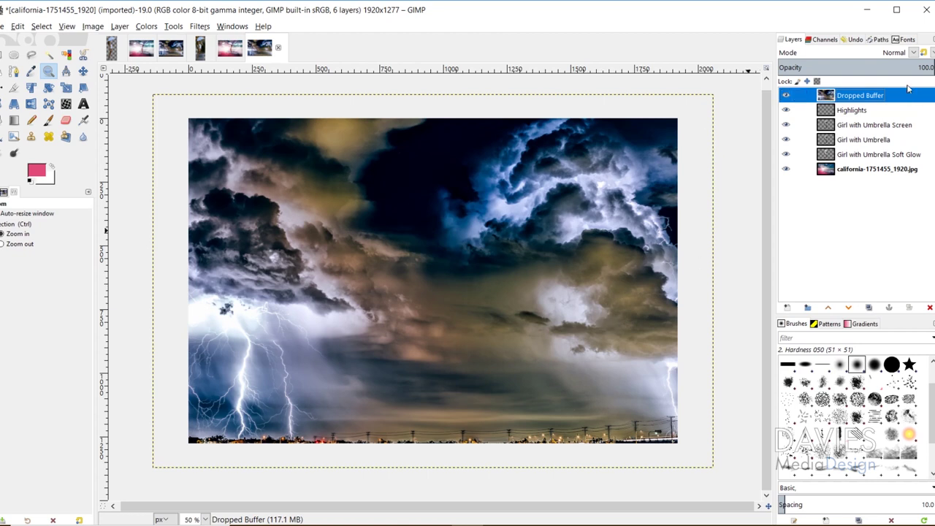
double_click(867, 96)
type("S")
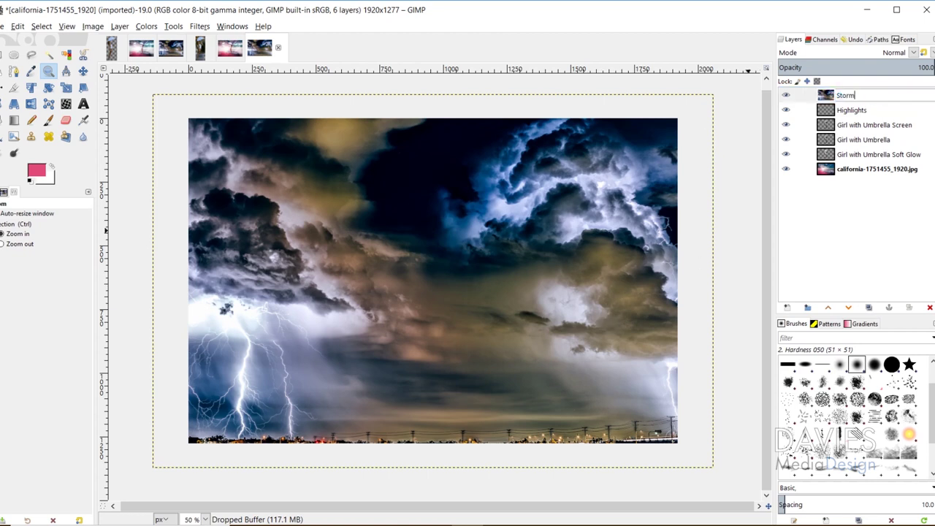
type("torm")
key("Return")
Step: Set the Storm layer's opacity to 69.5 and move it up until its city skyline lies near the sea horizon
left_click(83, 71)
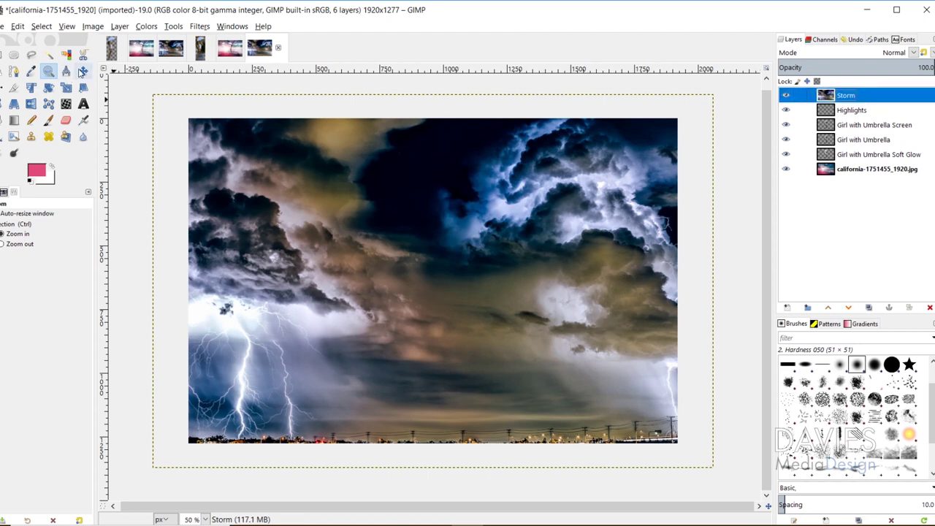
left_click_drag(485, 276, 487, 248)
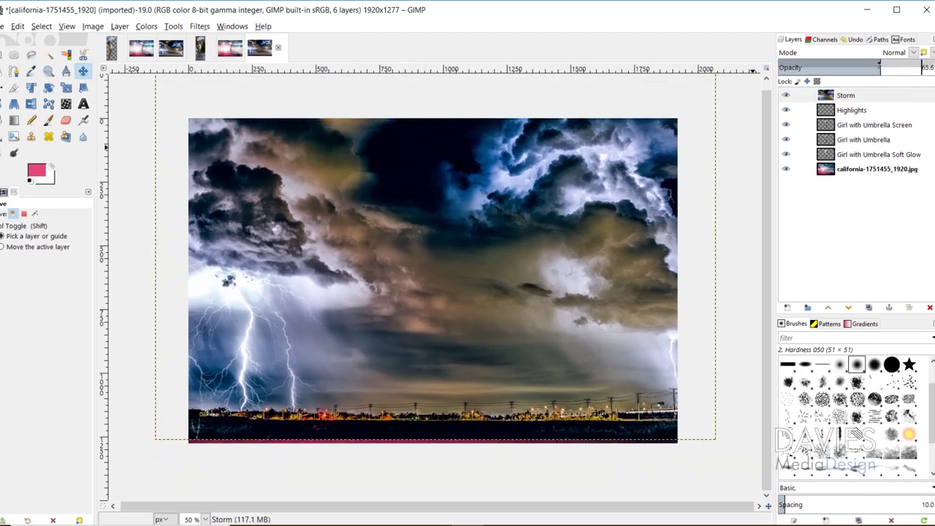
mouse_move(889, 64)
left_mouse_down()
mouse_move(866, 65)
mouse_move(892, 66)
left_mouse_up()
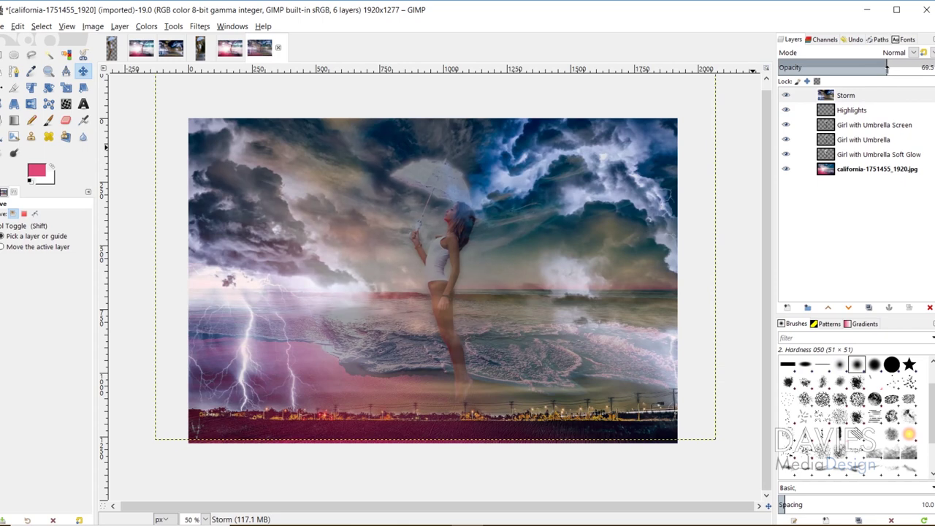
left_click(887, 66)
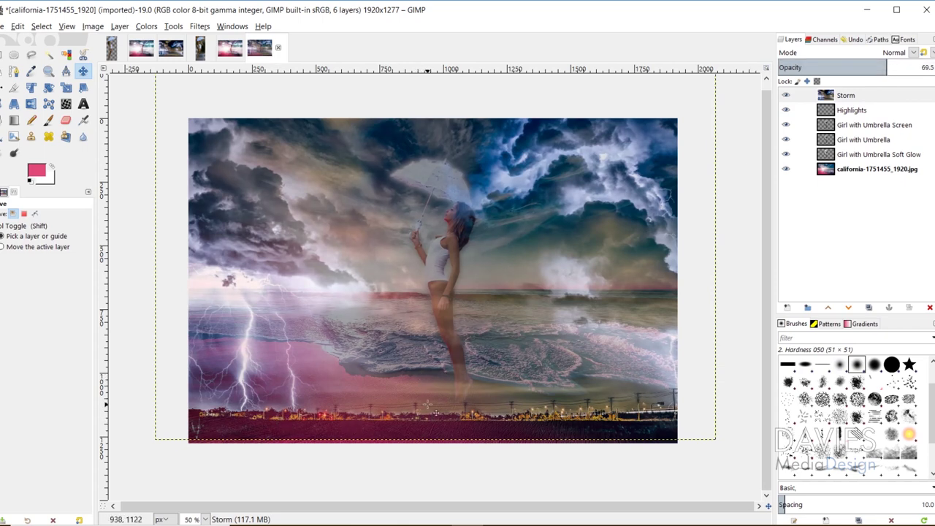
left_click_drag(436, 423, 290, 330)
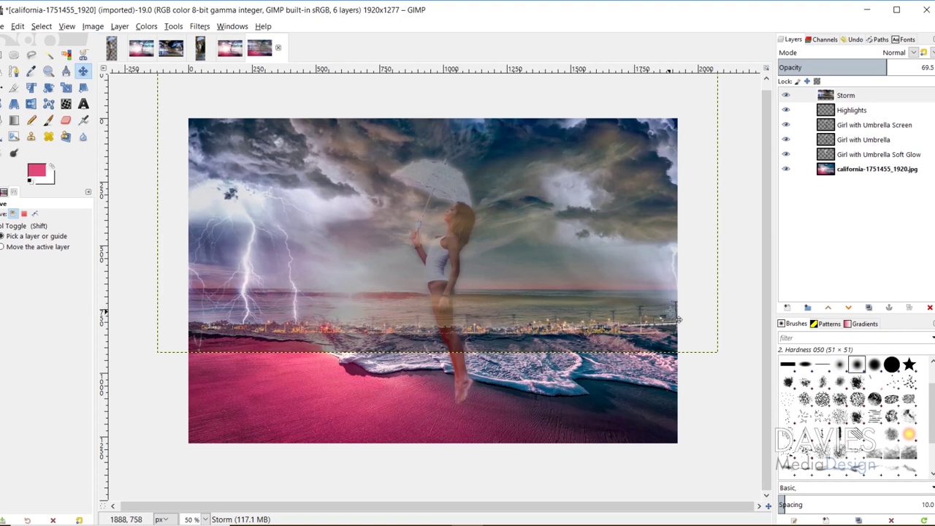
left_click_drag(529, 347, 492, 325)
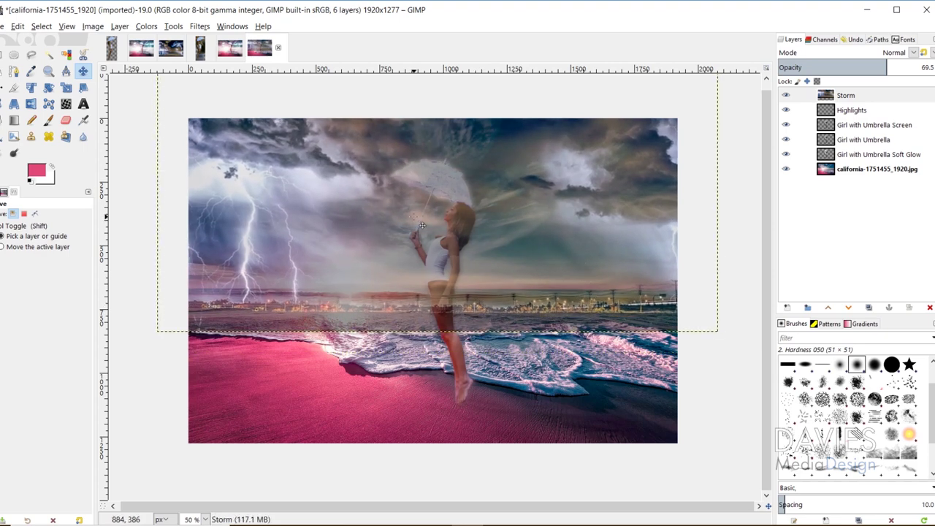
Step: Flip the Storm layer horizontally and move it slightly down so its city skyline sits just below the sea horizon
left_click(34, 104)
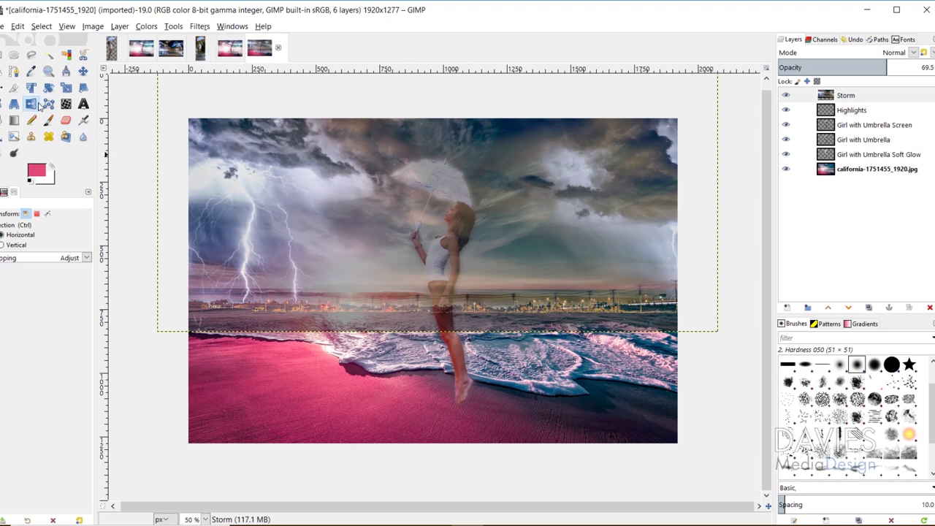
left_click(385, 227)
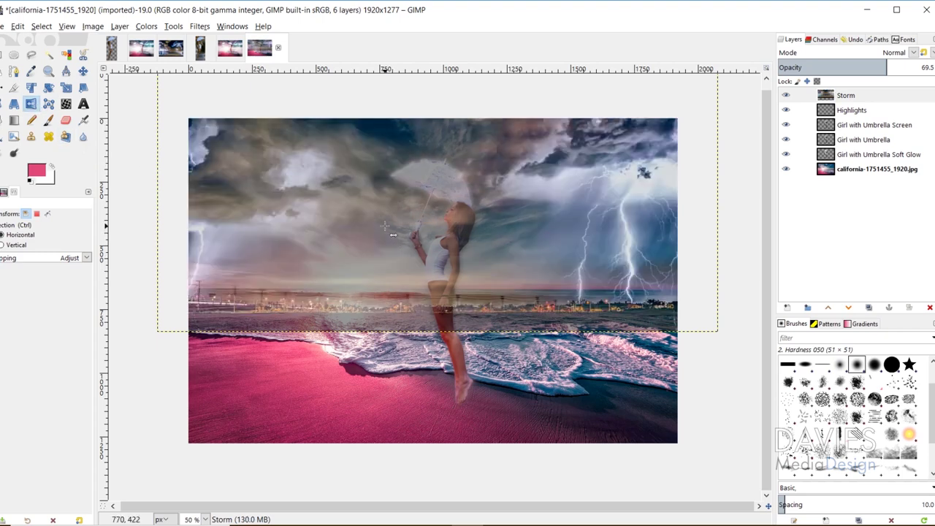
left_click(83, 71)
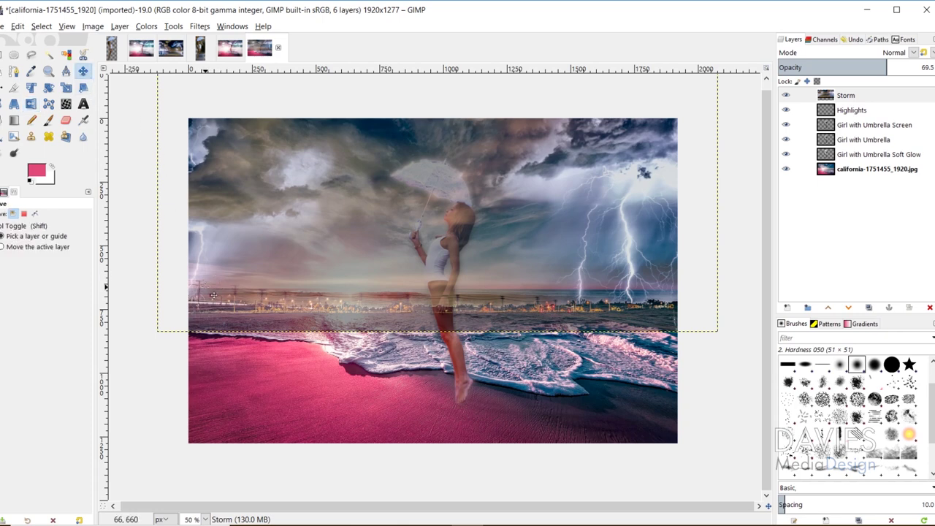
left_click_drag(277, 255, 286, 283)
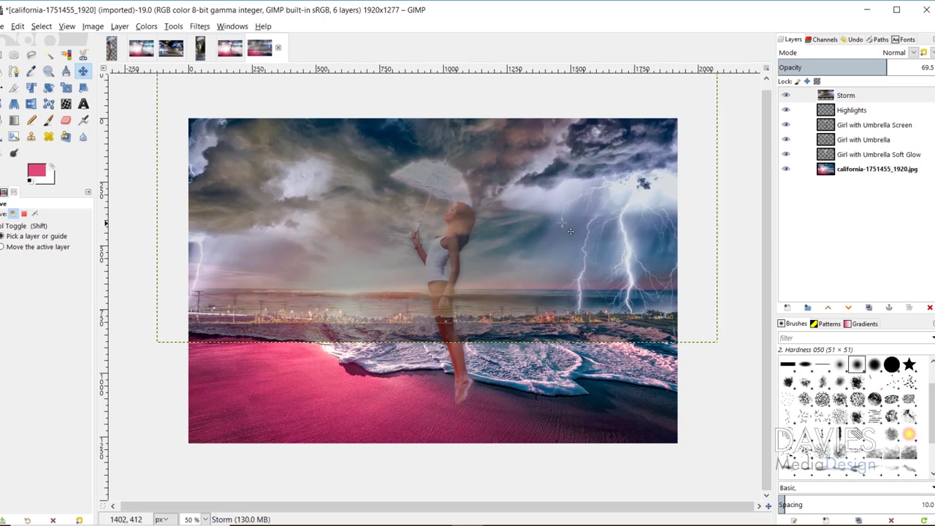
Step: Add a layer mask initialized to White (full opacity) to the Storm layer
right_click(828, 97)
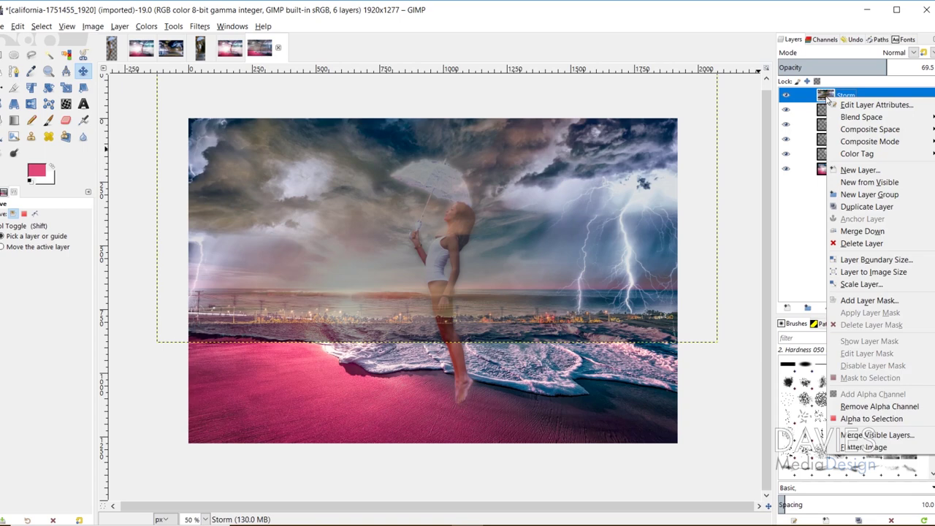
left_click(872, 300)
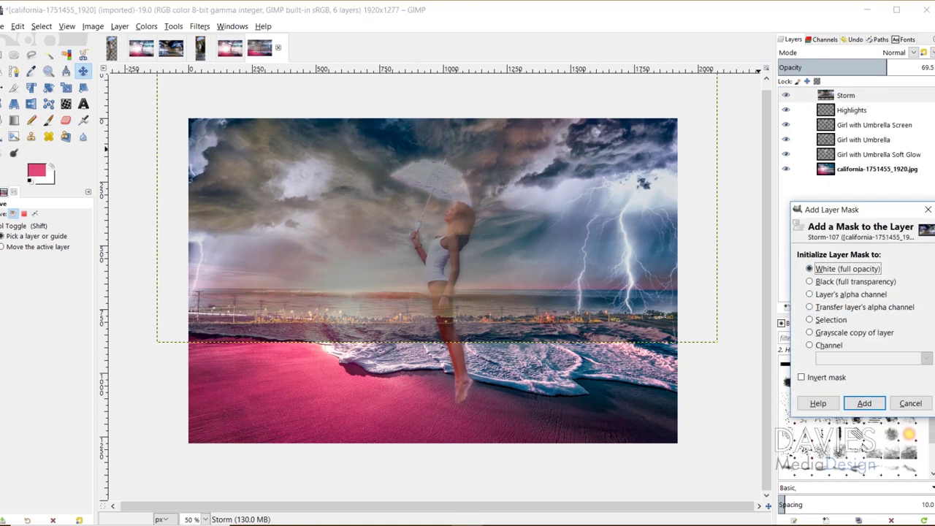
left_click(864, 403)
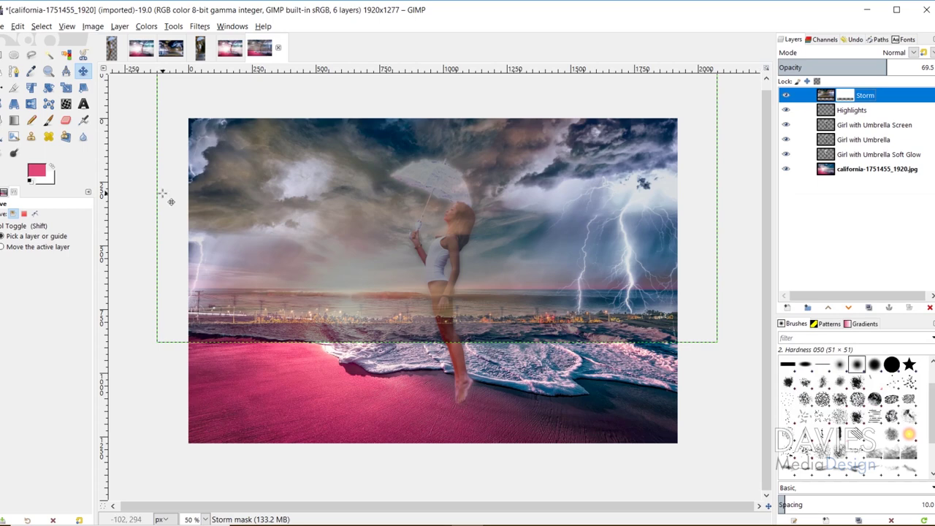
Step: Paint black on the Storm mask with a 190.26-size Hardness 050 brush to hide the city and ground below the sea horizon
left_click(48, 120)
left_click(37, 170)
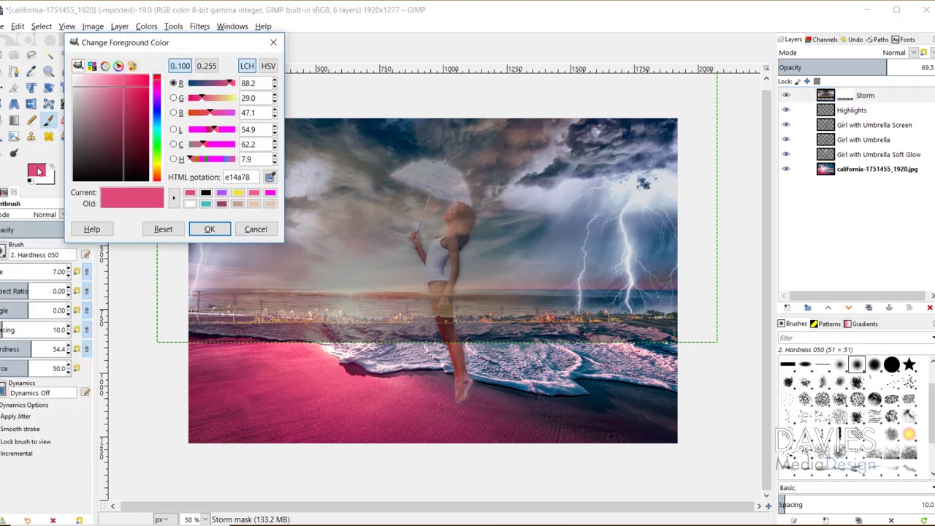
left_click(205, 193)
left_click(209, 228)
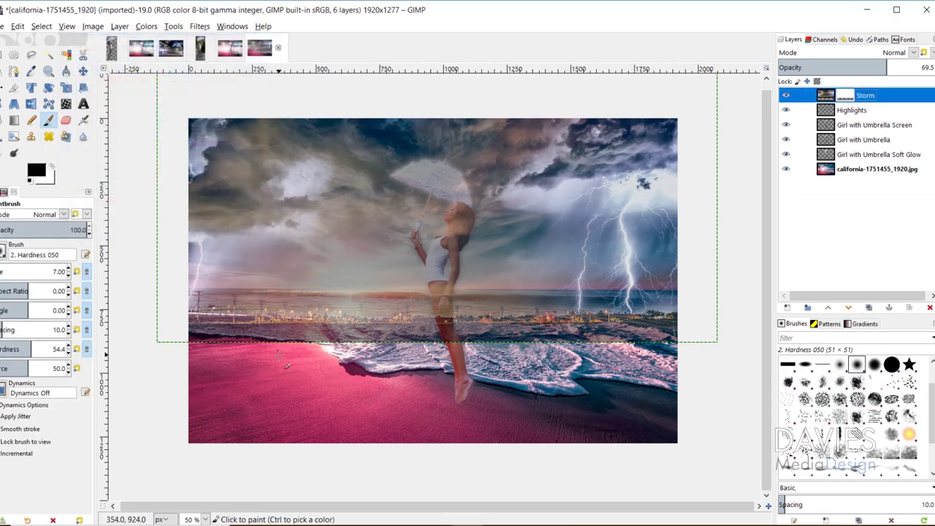
left_click_drag(22, 271, 45, 271)
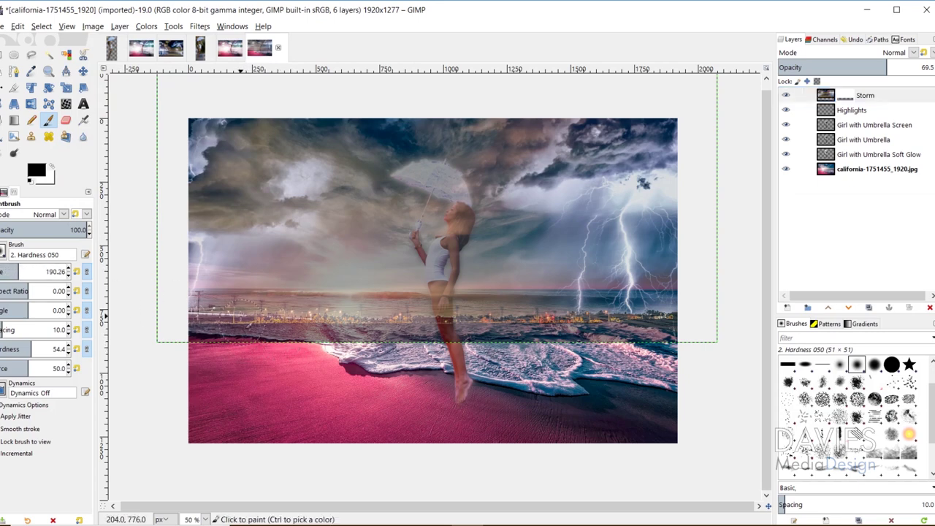
mouse_move(212, 328)
left_mouse_down()
mouse_move(438, 327)
mouse_move(415, 326)
mouse_move(627, 347)
mouse_move(690, 339)
mouse_move(688, 326)
mouse_move(612, 339)
mouse_move(673, 322)
mouse_move(562, 327)
mouse_move(617, 321)
mouse_move(549, 309)
mouse_move(566, 313)
mouse_move(493, 308)
mouse_move(489, 320)
mouse_move(444, 320)
mouse_move(489, 317)
mouse_move(187, 305)
mouse_move(685, 305)
mouse_move(551, 302)
left_mouse_up()
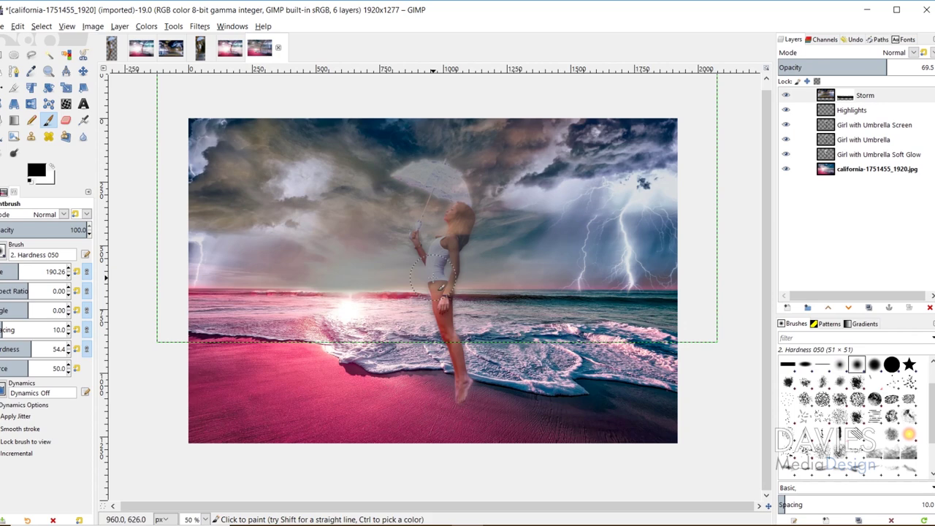
Step: Set the Storm layer's opacity to 100 and place it directly above the california beach layer, beneath all the girl layers
left_click(840, 96)
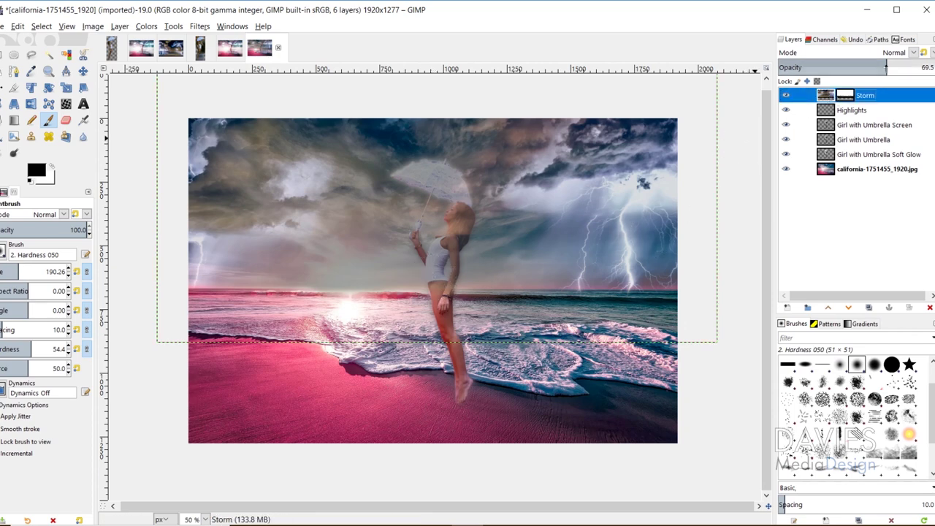
left_click_drag(886, 67, 931, 68)
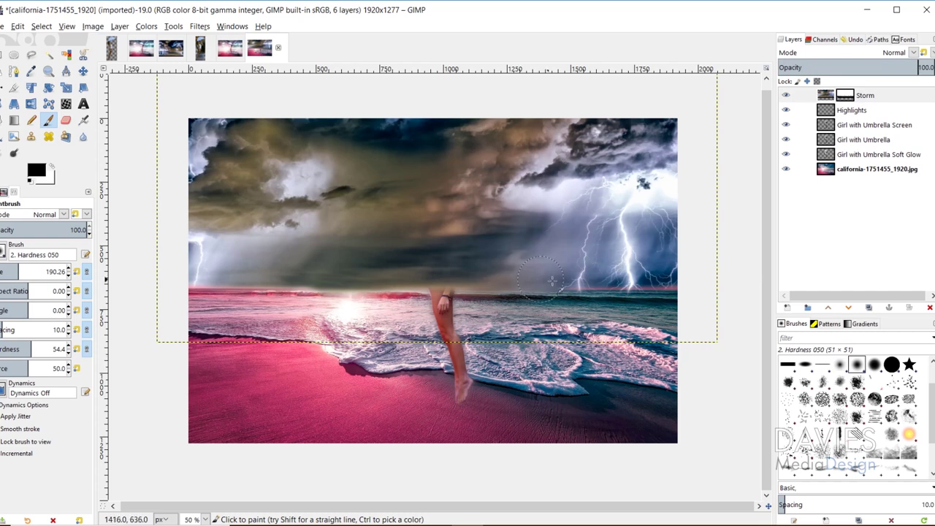
left_click_drag(828, 100, 828, 159)
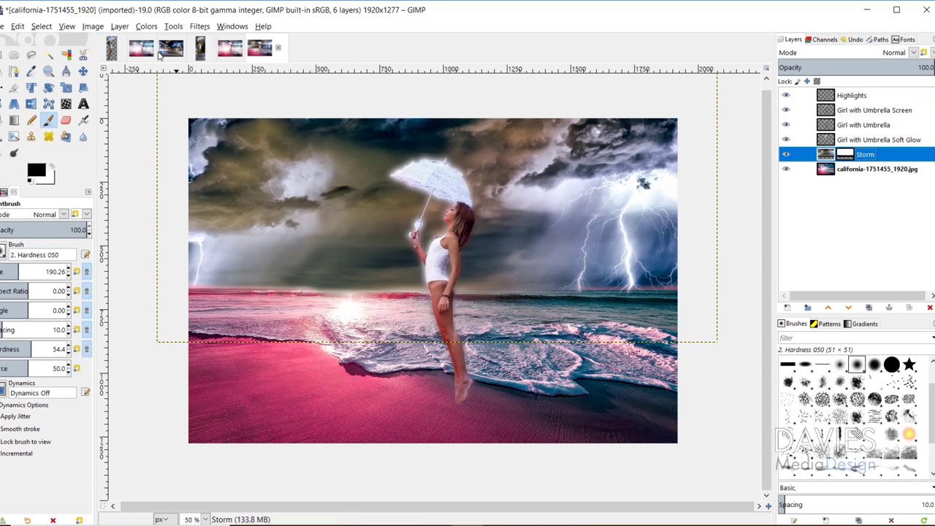
Step: Apply Hue-Chroma to the Storm layer with Hue set to -54.10
left_click(145, 27)
left_click(160, 65)
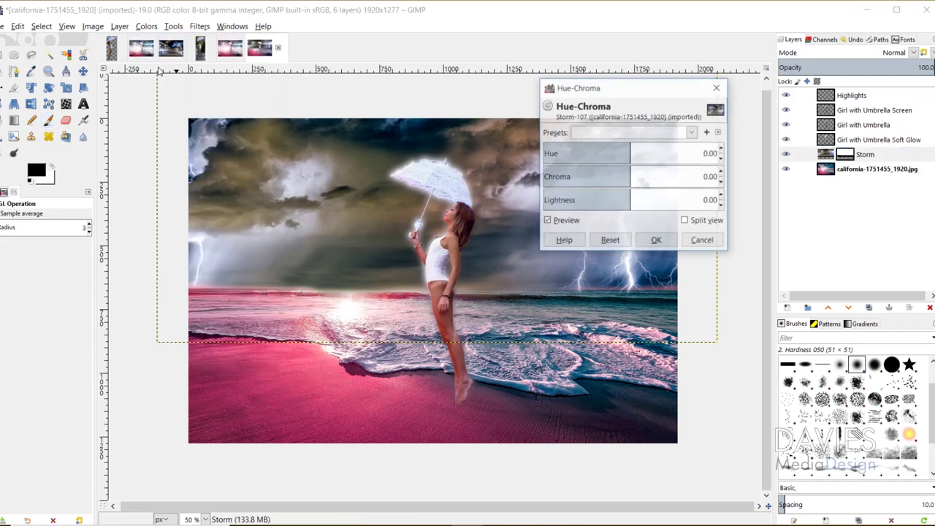
left_click_drag(630, 148, 604, 157)
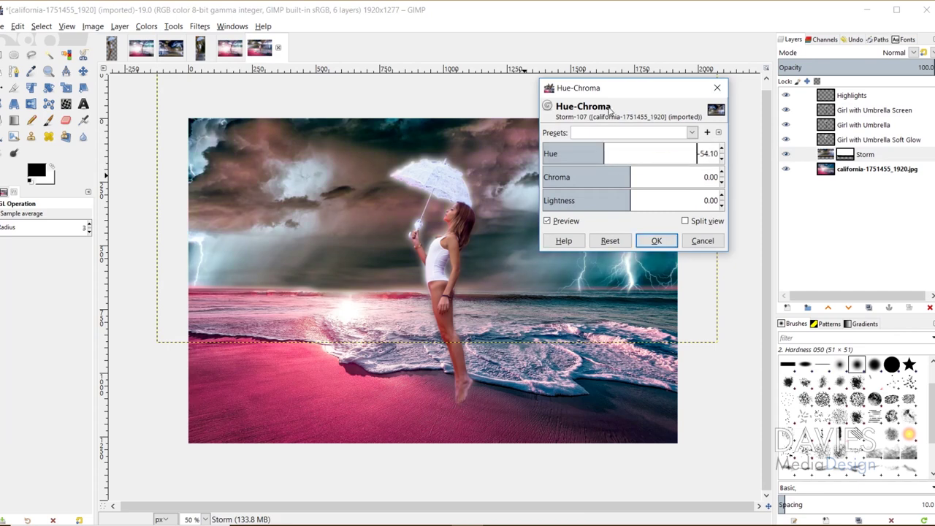
left_click_drag(618, 91, 801, 173)
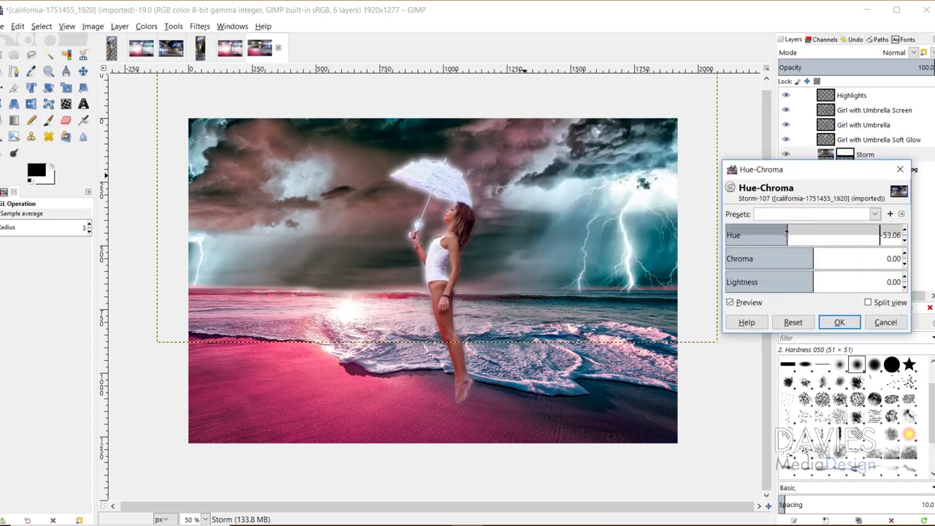
left_click(784, 234)
left_click_drag(787, 234, 791, 232)
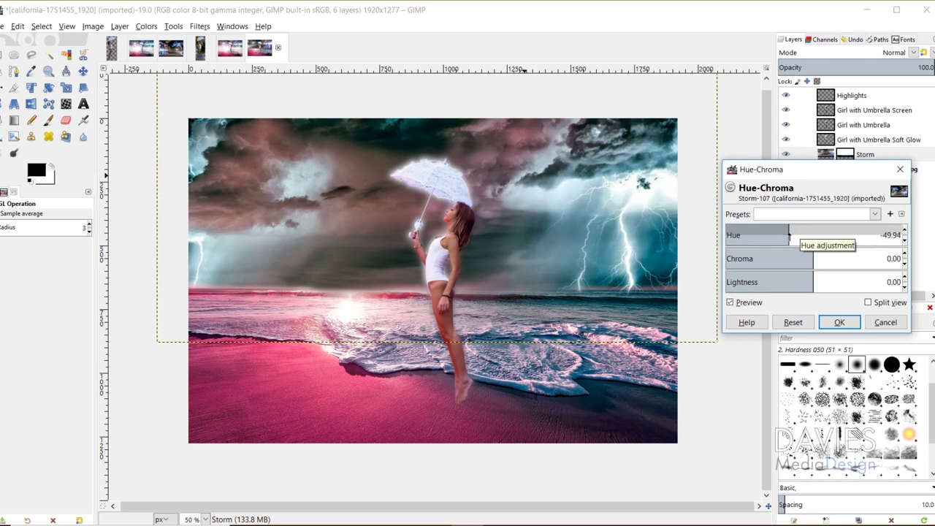
left_click_drag(788, 237, 787, 236)
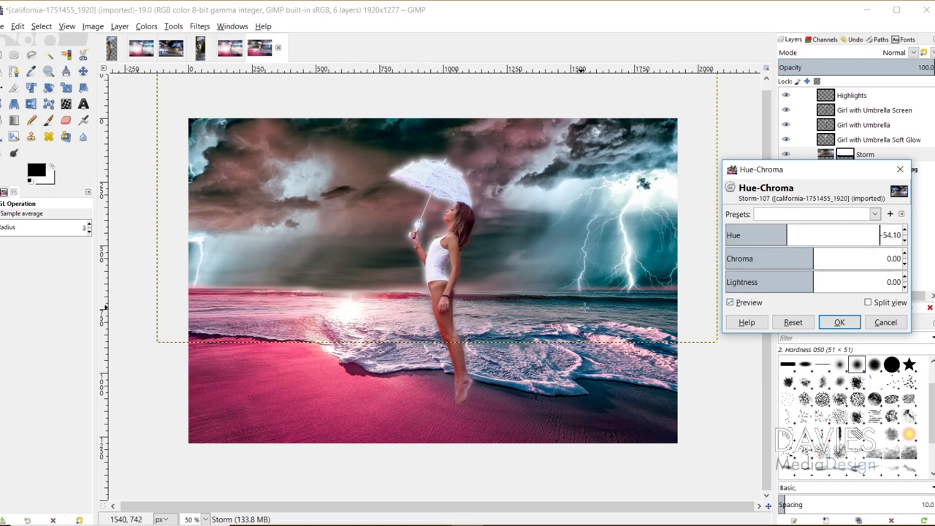
left_click(839, 323)
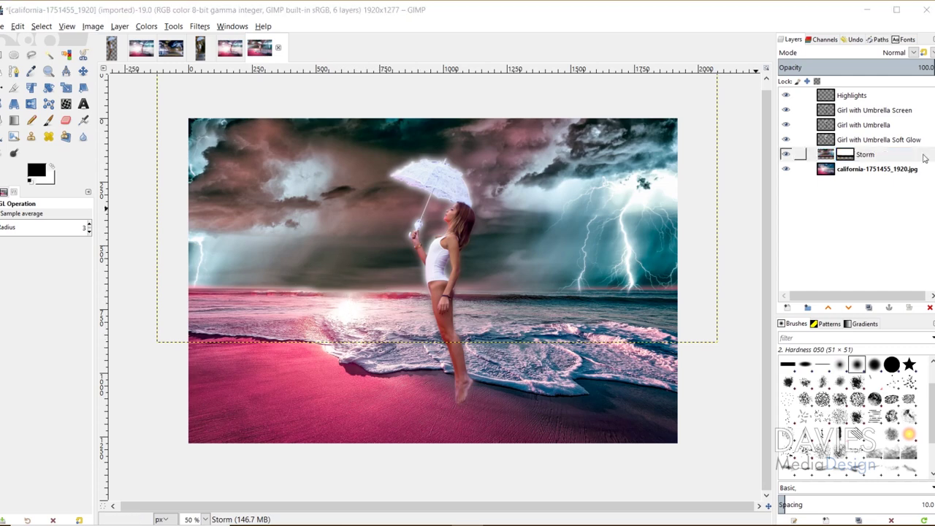
Step: Set the Storm layer's blend mode to Addition and compare the image with the layer hidden and shown
left_click(840, 154)
left_click(912, 53)
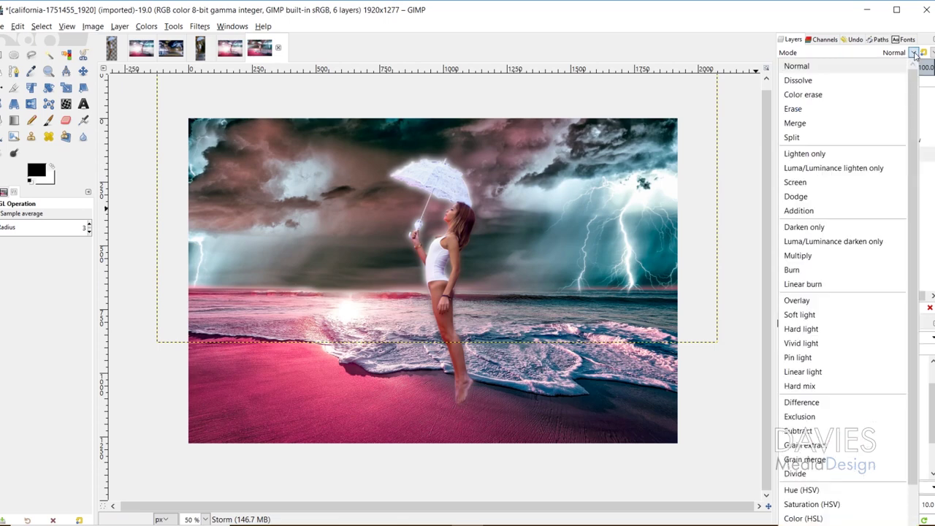
left_click(817, 214)
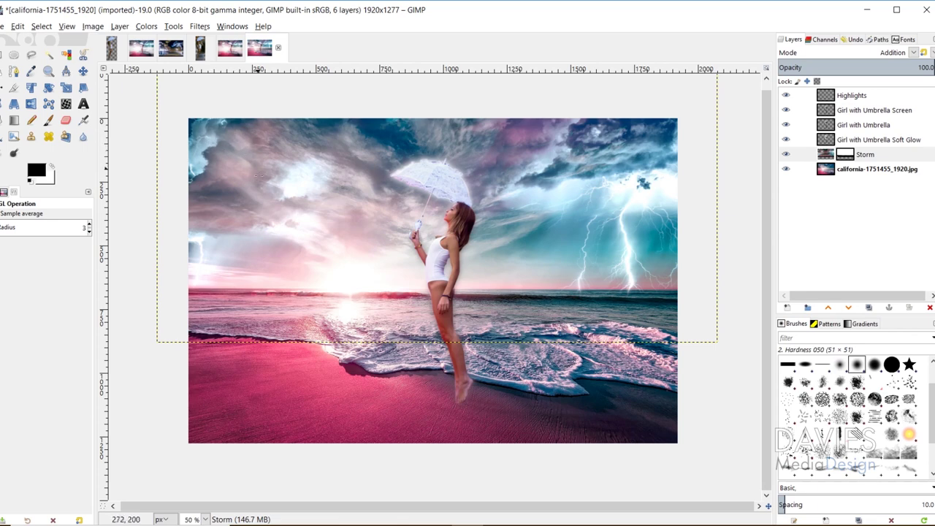
left_click(786, 155)
left_click(786, 156)
left_click(785, 156)
left_click(786, 156)
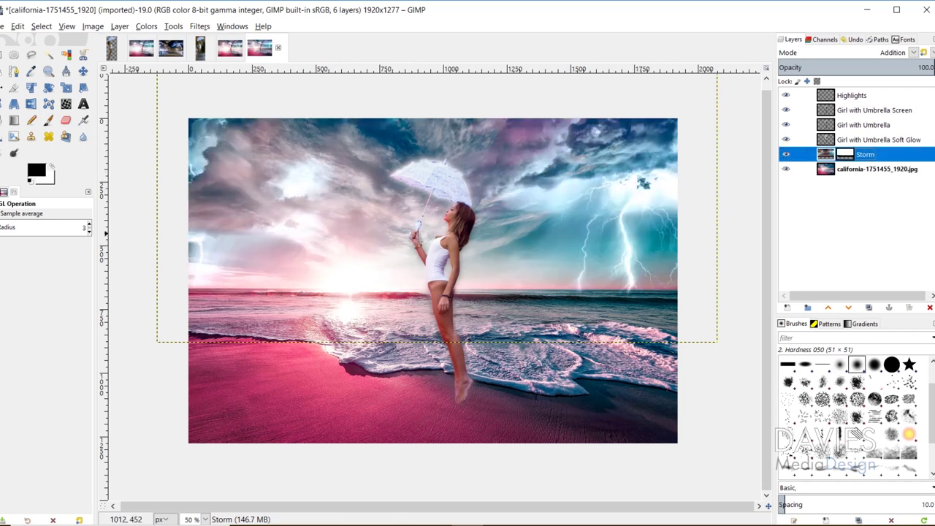
Step: Adjust the Storm layer's Levels with input values 10, 0.75 and 248, and compare the preview off and on
left_click(146, 30)
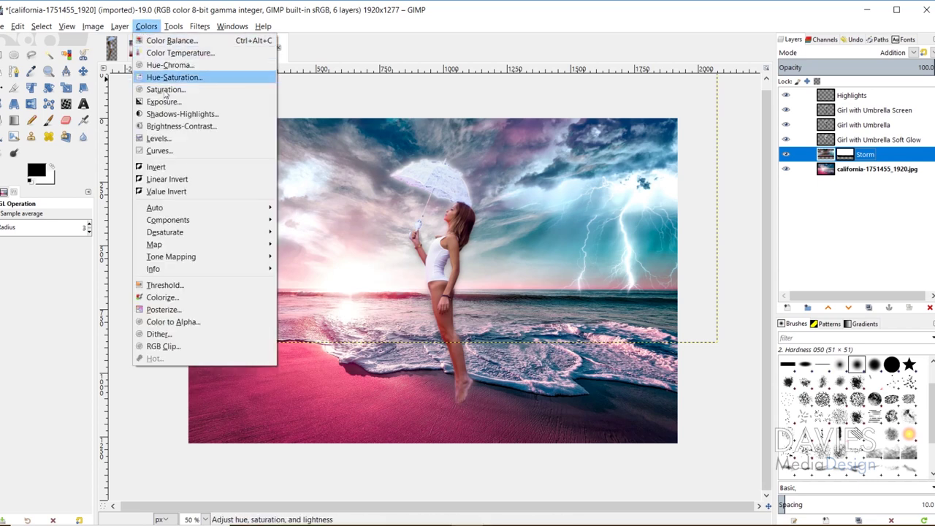
left_click(168, 136)
mouse_move(557, 231)
left_mouse_down()
mouse_move(576, 232)
mouse_move(564, 237)
left_mouse_up()
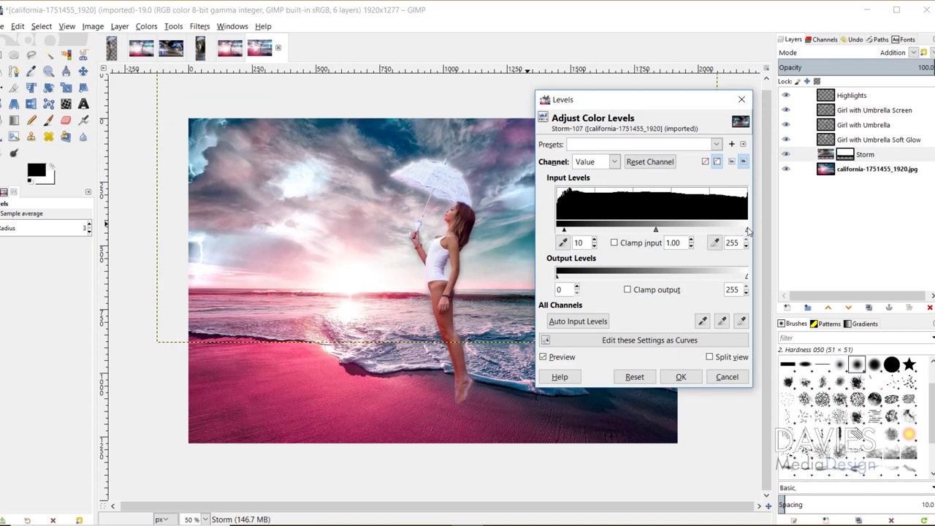
left_click_drag(747, 231, 743, 230)
left_click_drag(654, 232, 663, 231)
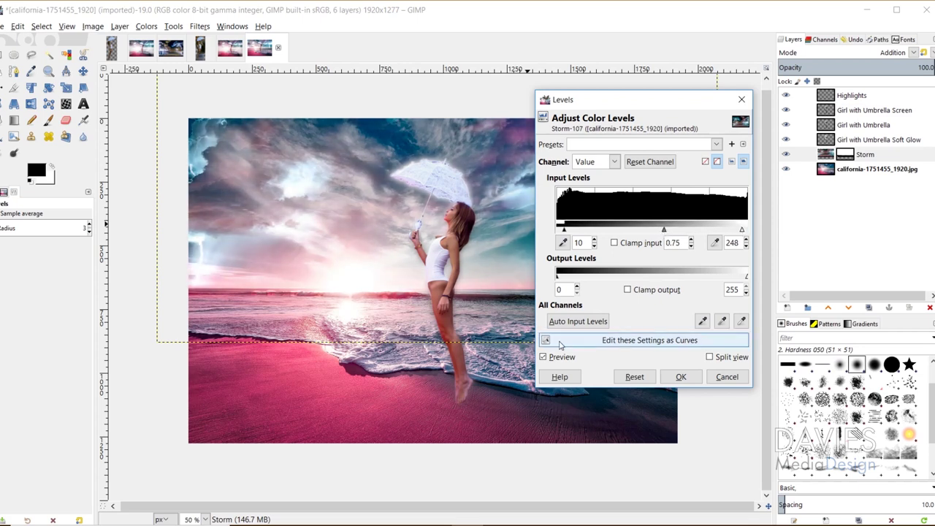
left_click(542, 356)
left_click(542, 356)
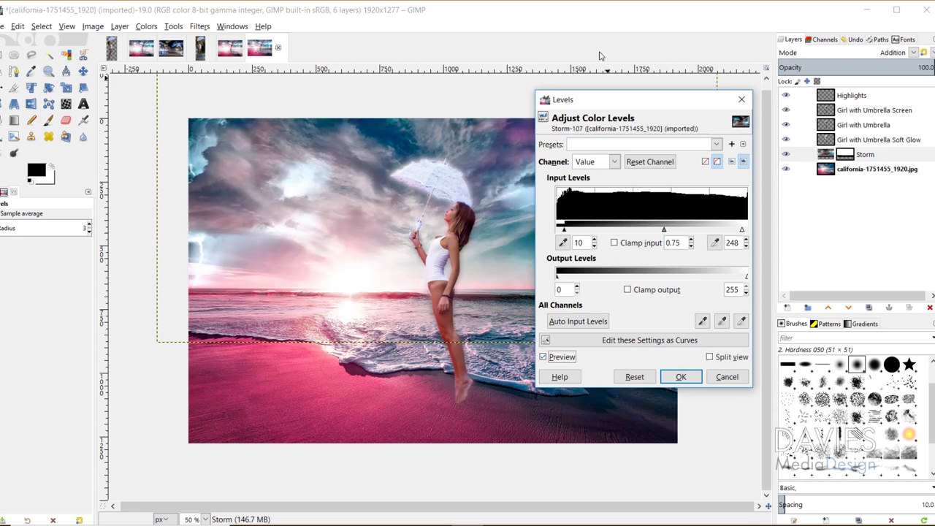
Step: Refine the Storm Levels to black input 6 and gamma 0.84, compare against the original over the whole image, and apply
left_click_drag(623, 108, 785, 92)
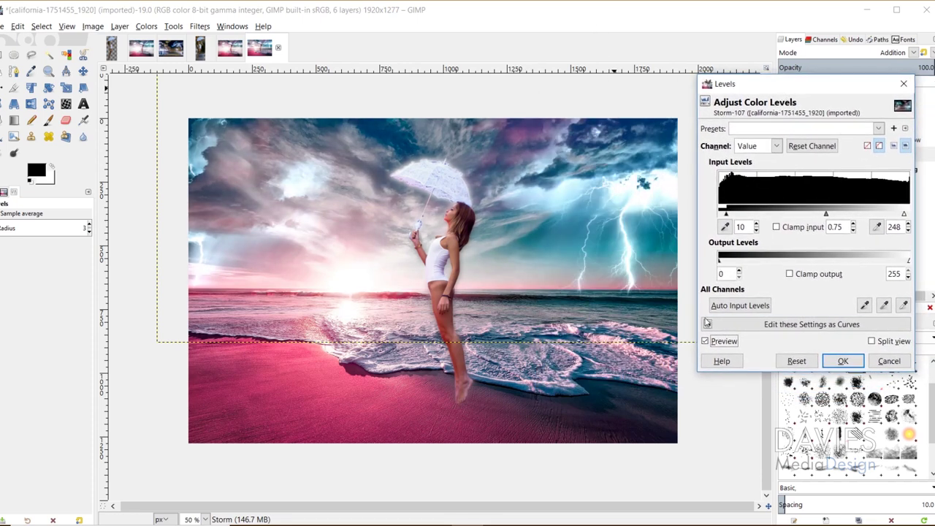
left_click(705, 342)
left_click(705, 341)
left_click_drag(826, 215, 822, 216)
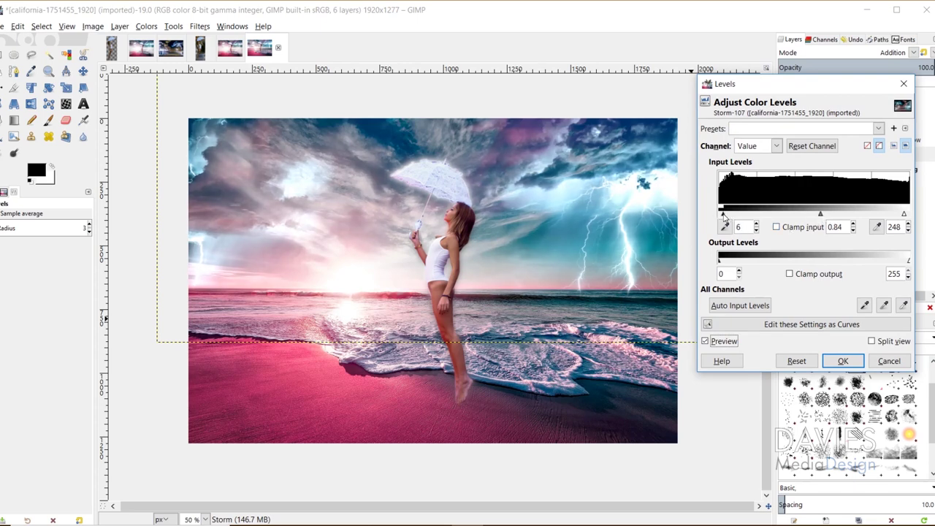
left_click(706, 341)
left_click(705, 341)
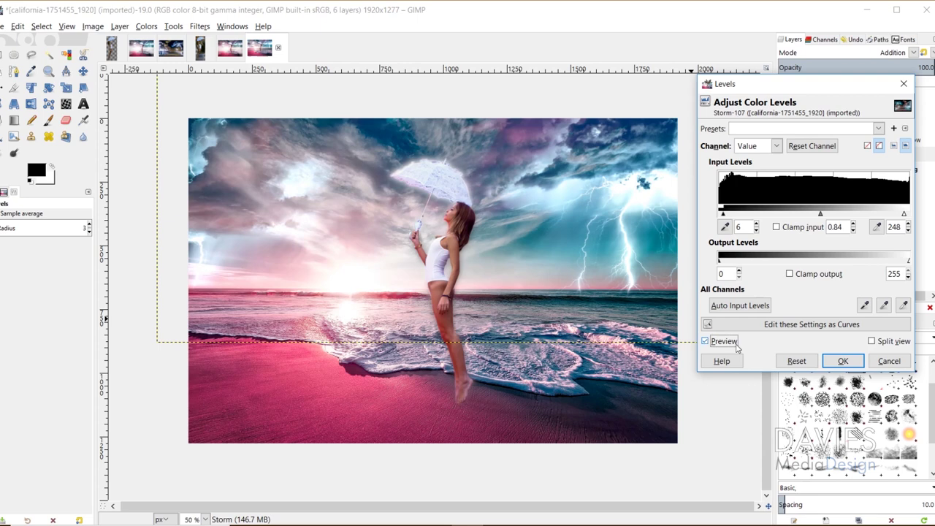
left_click(842, 362)
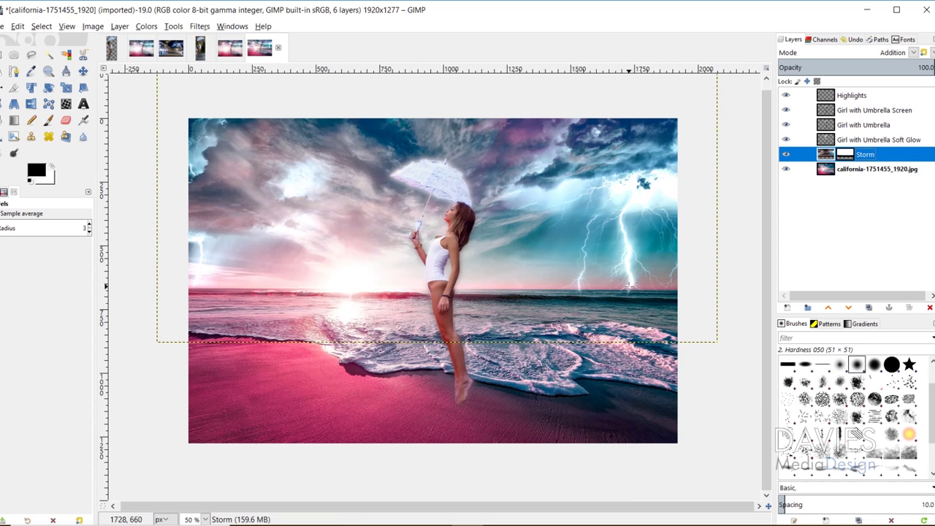
Step: Create a transparent layer named Horizon Highlight above the Storm layer and ready the Paintbrush with white as foreground color
left_click(786, 308)
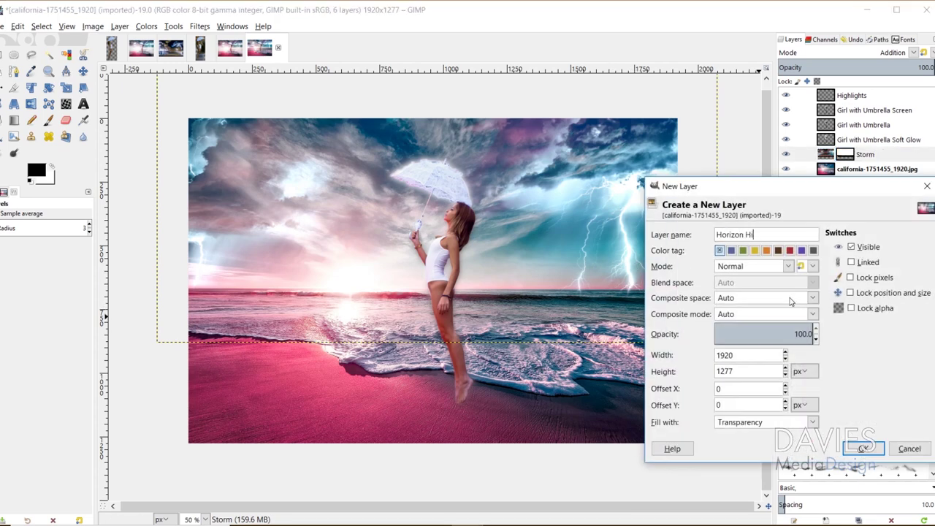
type("Horizon Highlight")
key("Return")
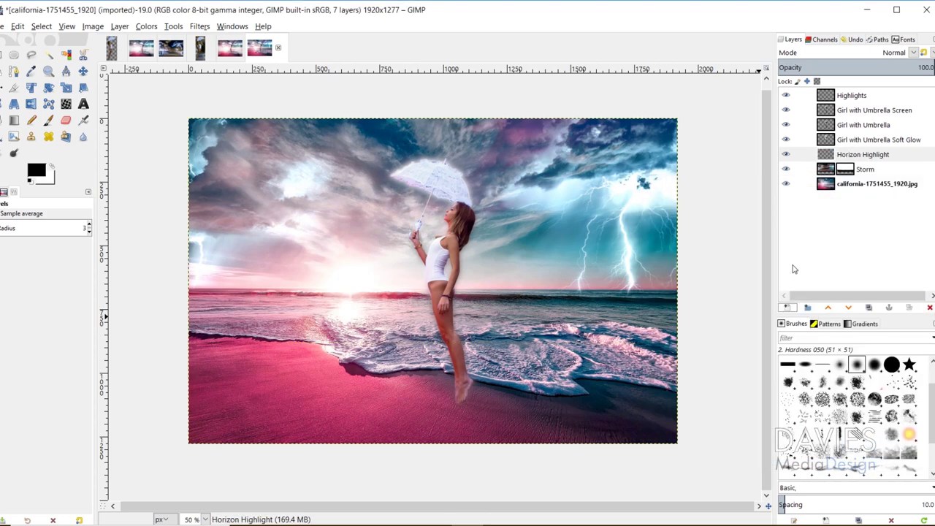
left_click(830, 156)
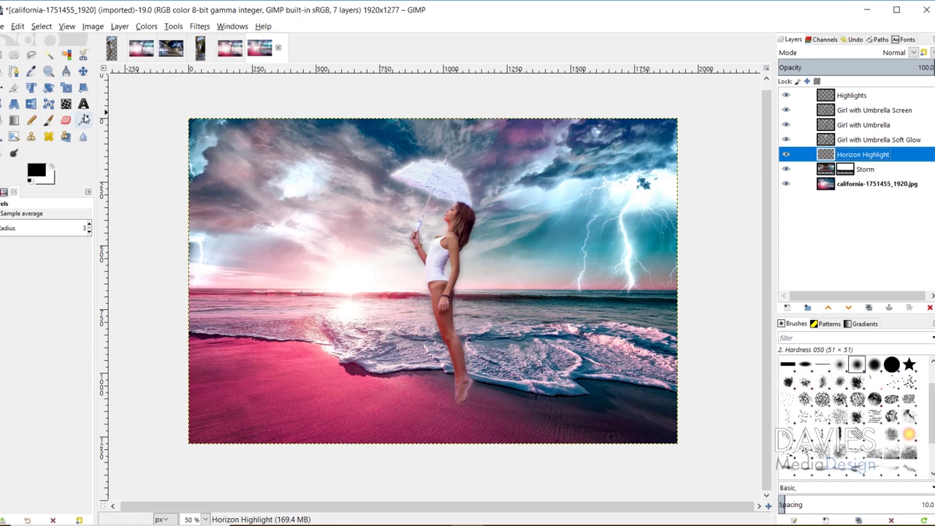
left_click(49, 121)
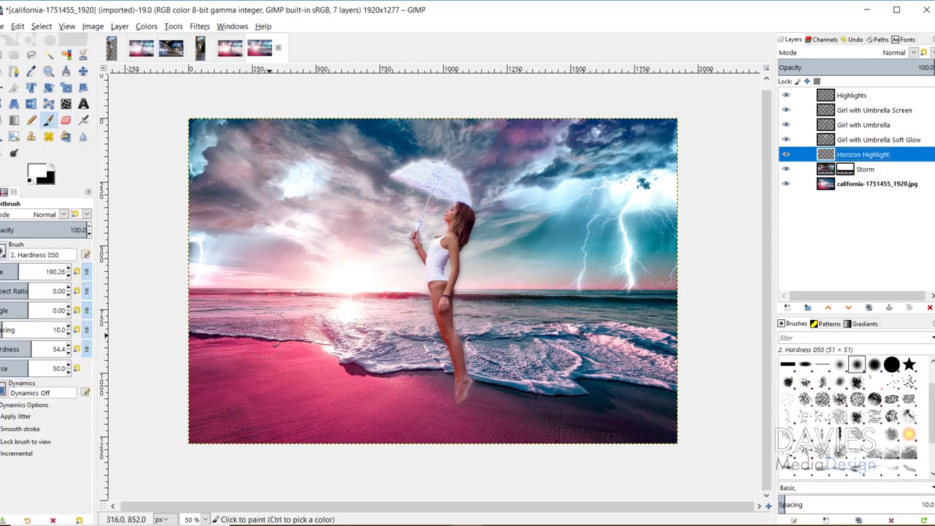
Step: Paint a soft white band across the whole horizon with the brush at size 597.37 and hardness 14.1
left_click_drag(22, 270, 32, 268)
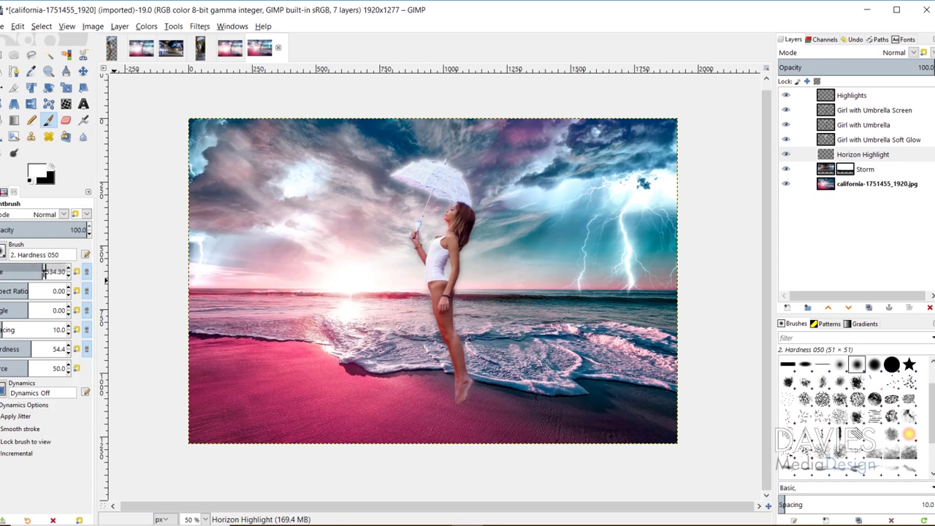
left_click_drag(44, 270, 46, 271)
left_click_drag(28, 348, 2, 349)
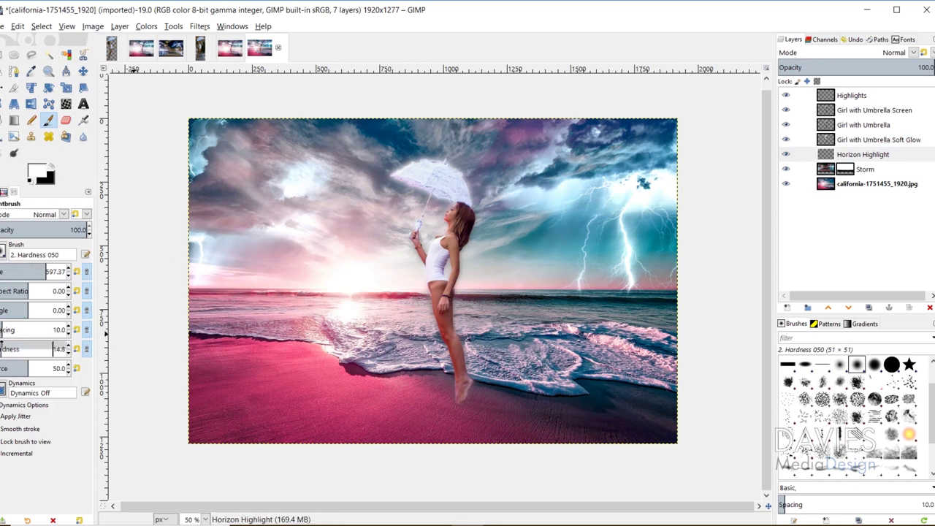
mouse_move(241, 292)
left_mouse_down()
mouse_move(206, 300)
mouse_move(525, 296)
mouse_move(642, 281)
mouse_move(723, 292)
left_mouse_up()
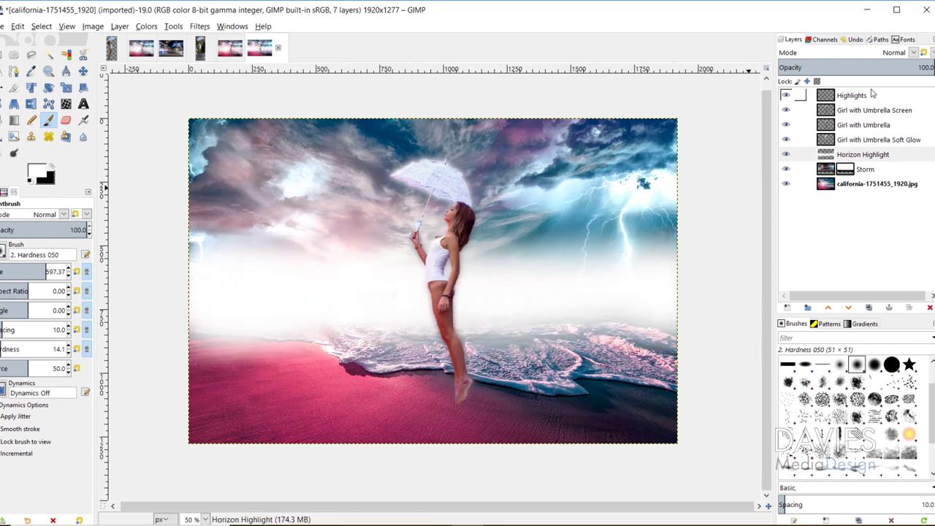
Step: Set the Horizon Highlight layer's blend mode to Soft light and its opacity to 80.2
left_click_drag(873, 67, 853, 67)
left_click(914, 52)
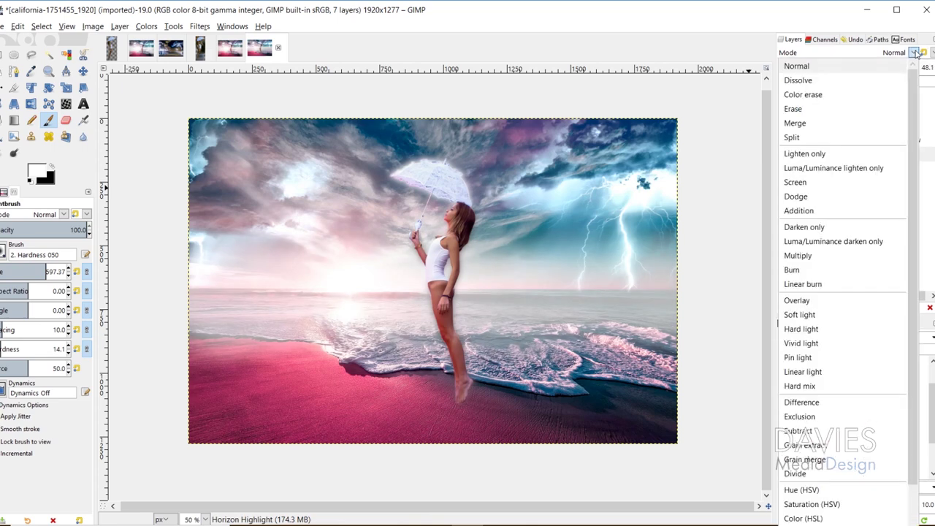
left_click(835, 314)
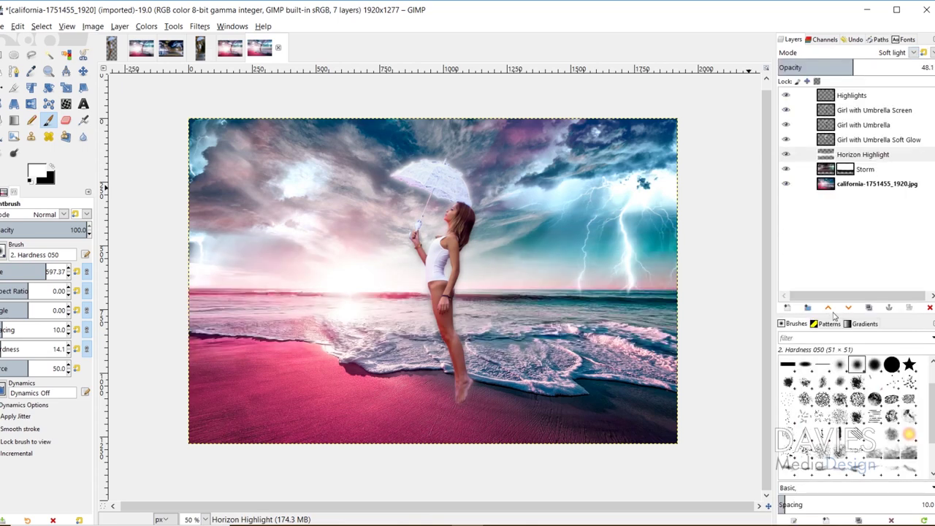
left_click_drag(853, 64, 904, 68)
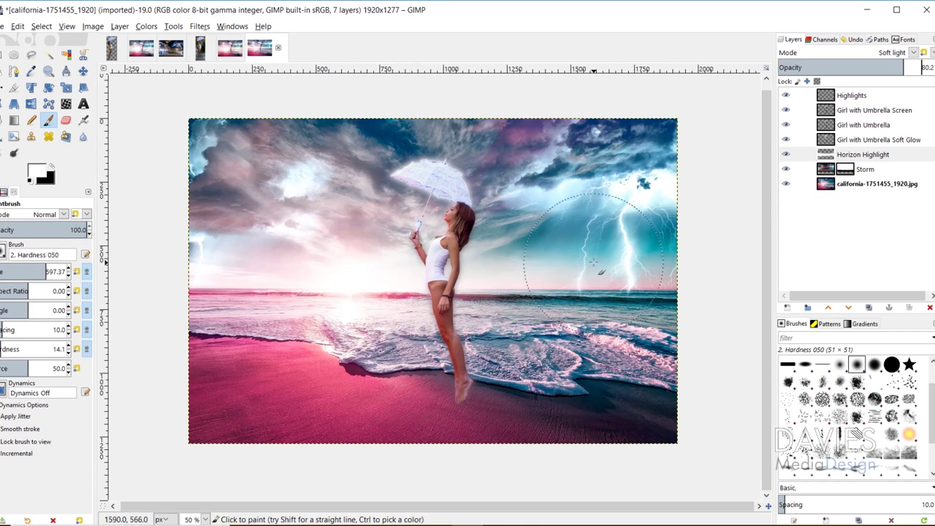
Step: Compare the image with the Horizon Highlight layer hidden and shown, and reduce its opacity to 66.9
left_click(786, 154)
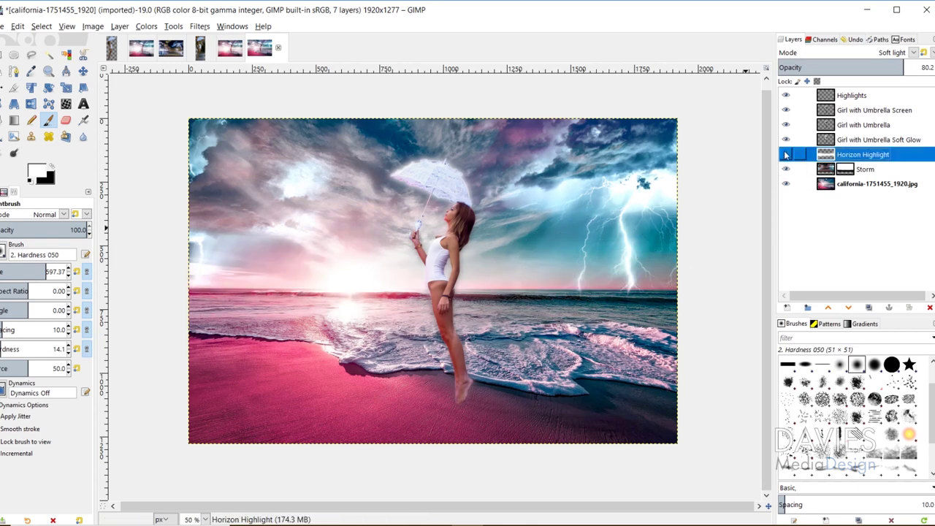
left_click(786, 154)
left_click(785, 154)
left_click(785, 154)
left_click(899, 65)
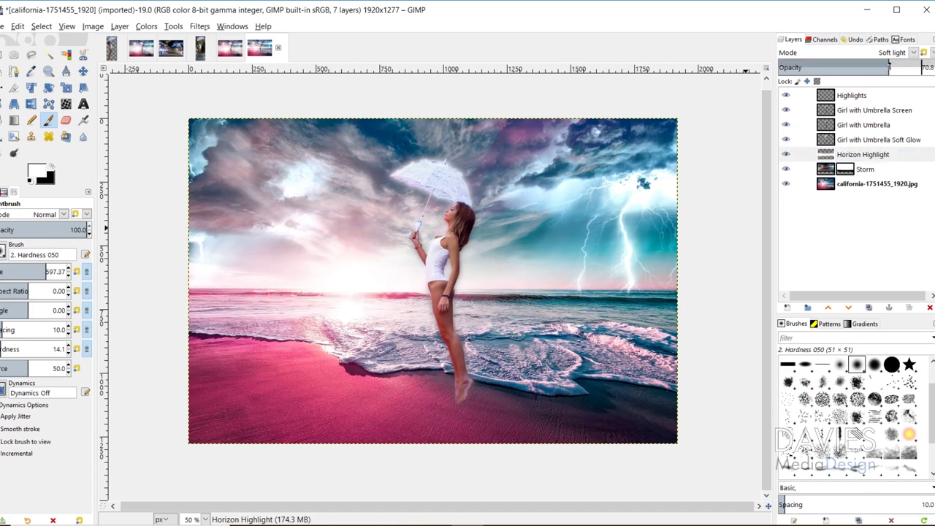
left_click(882, 67)
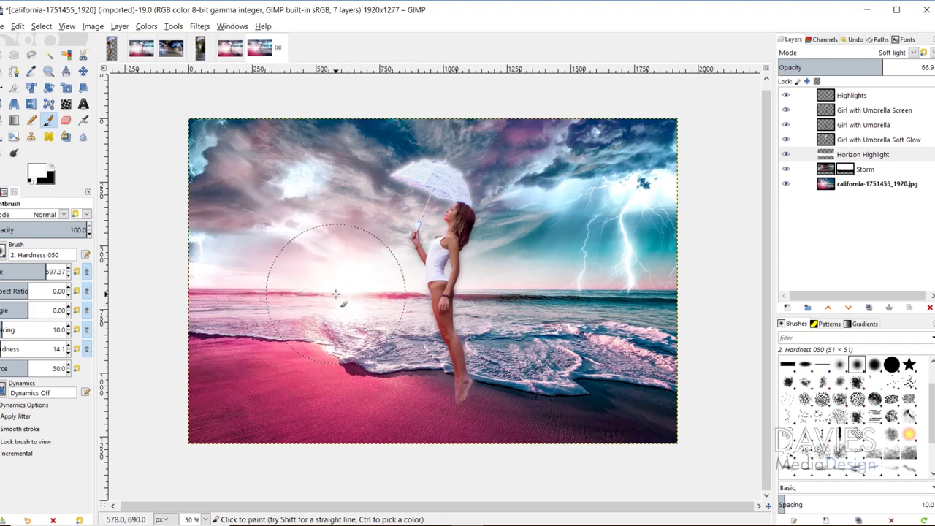
Step: Create a transparent layer named Mist above the Horizon Highlight layer
left_click(787, 306)
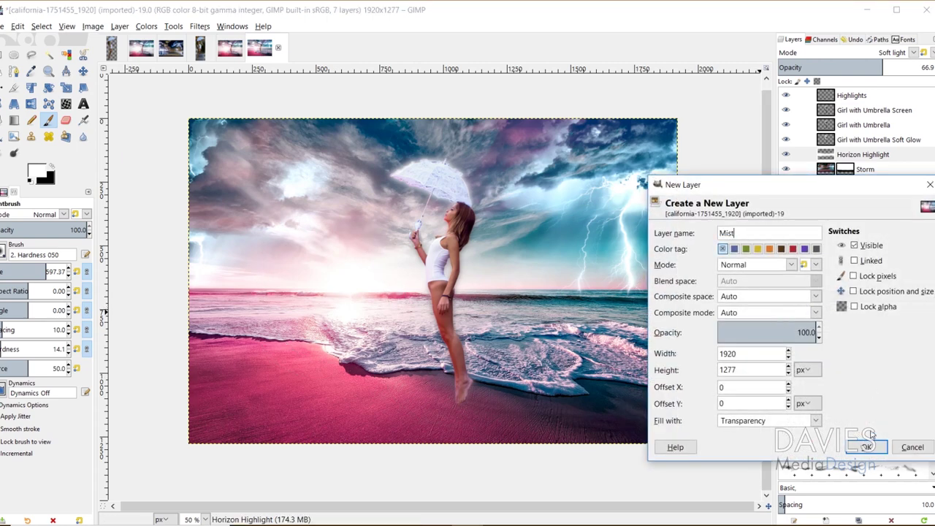
left_click(866, 447)
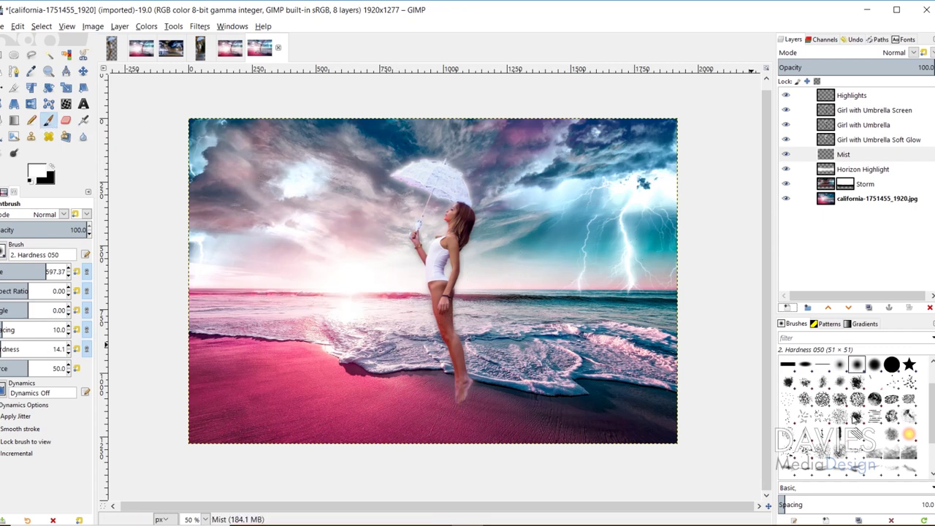
scroll(862, 423, "down", 3)
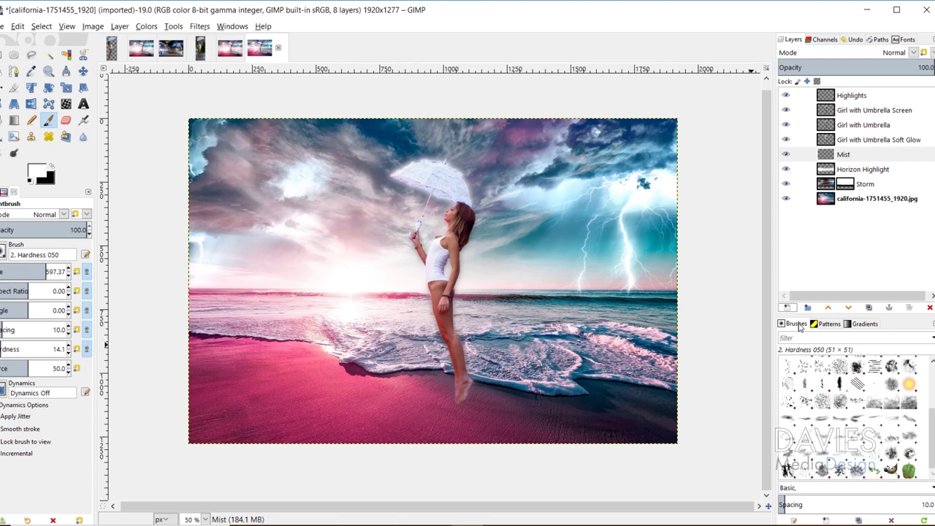
left_click(232, 27)
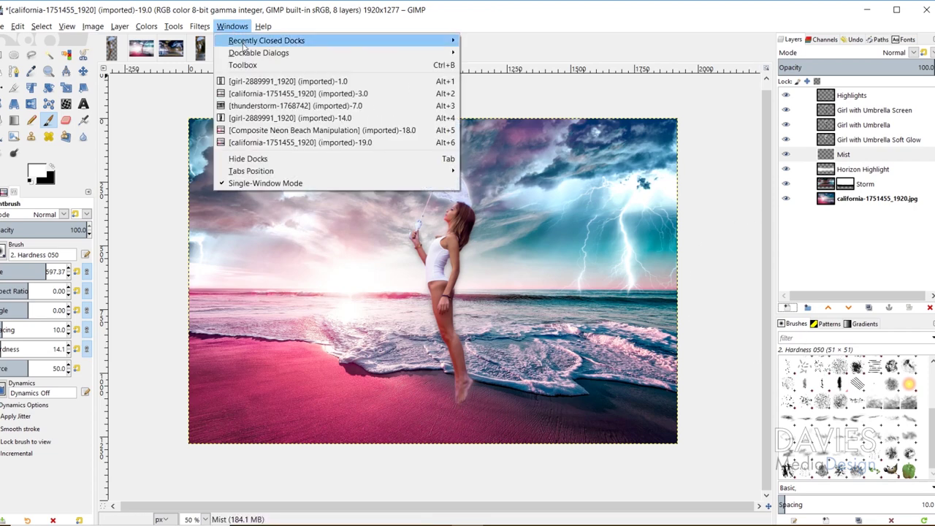
mouse_move(246, 54)
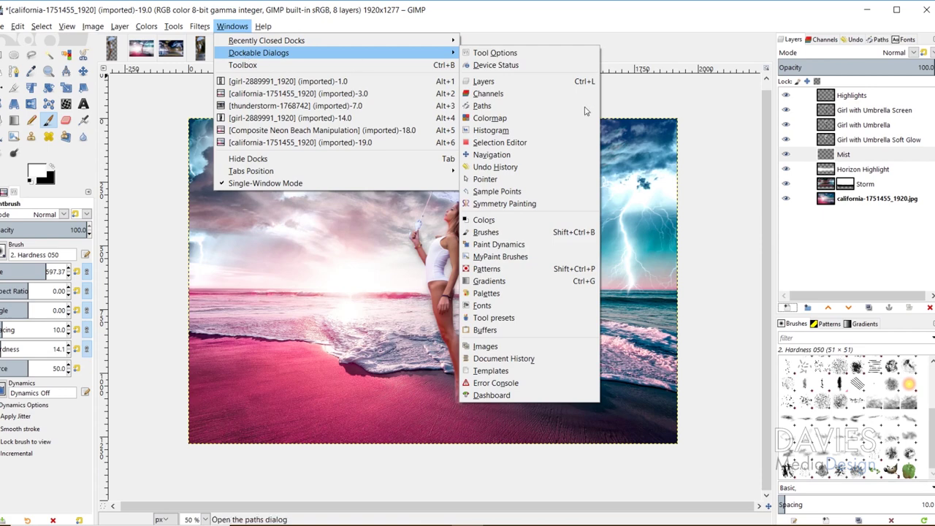
left_click(793, 332)
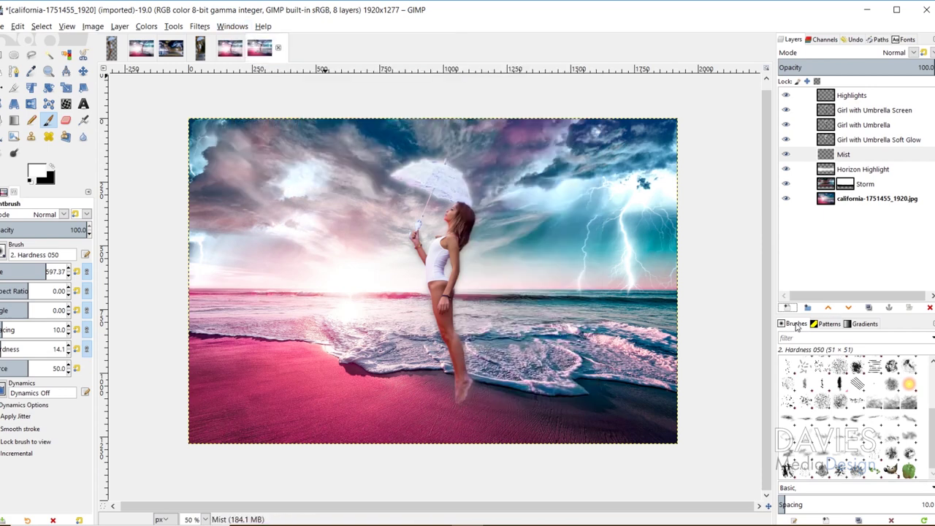
Step: Stamp white mist at the horizon's right end and on the left shoreline using the SS-mist.abr-005 brush at size 653.72
left_click(864, 422)
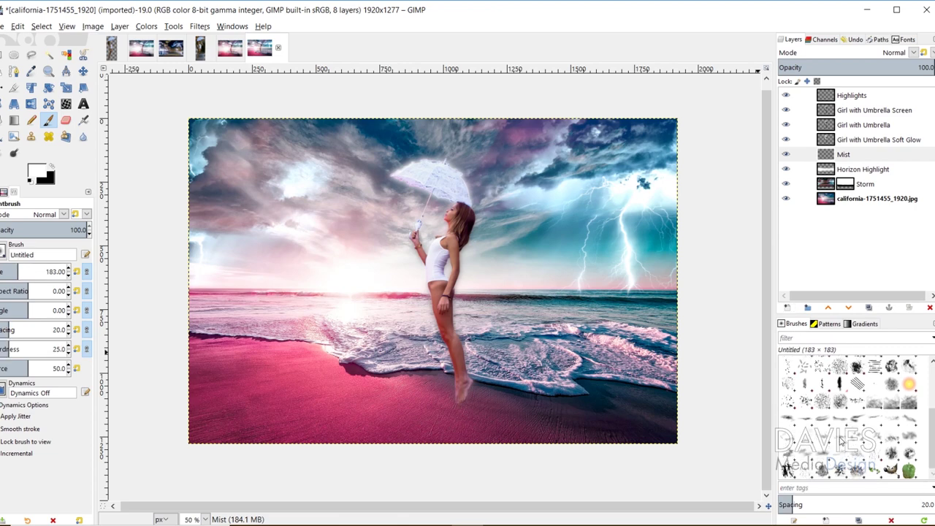
left_click(839, 421)
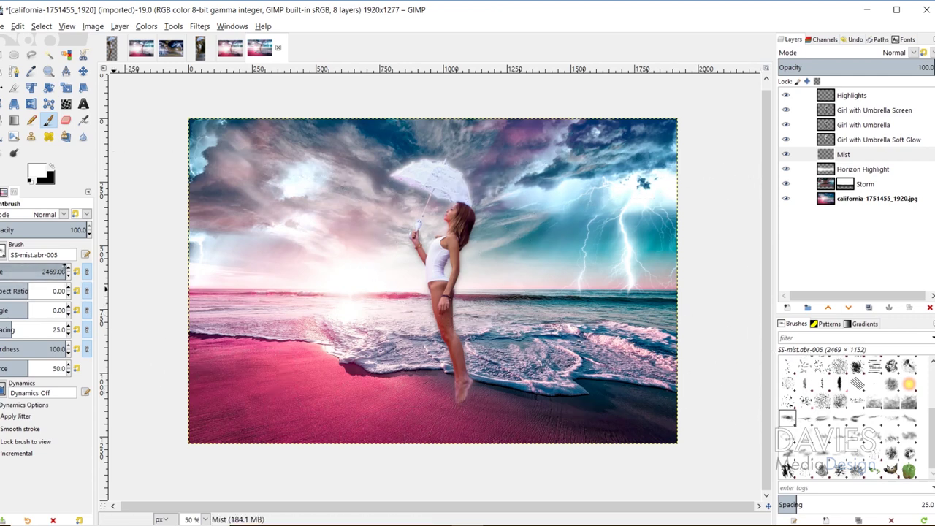
left_click(41, 271)
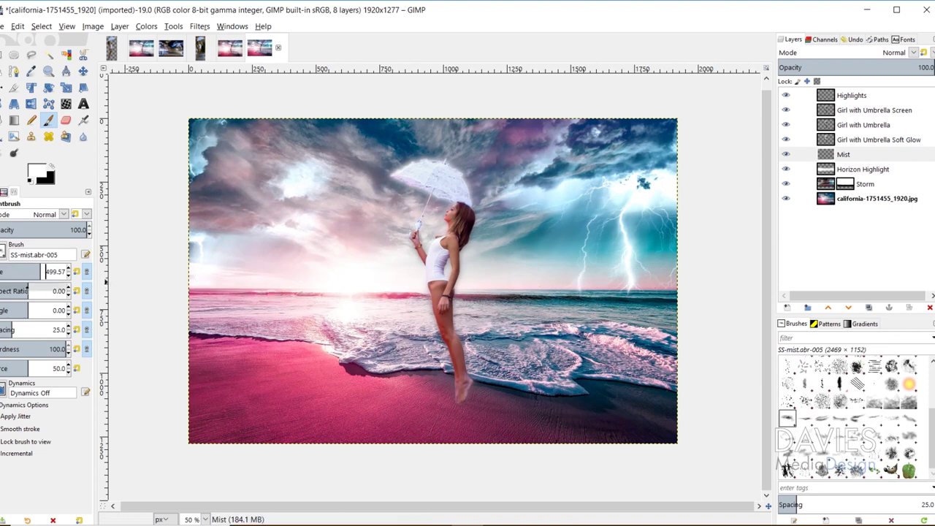
left_click(44, 270)
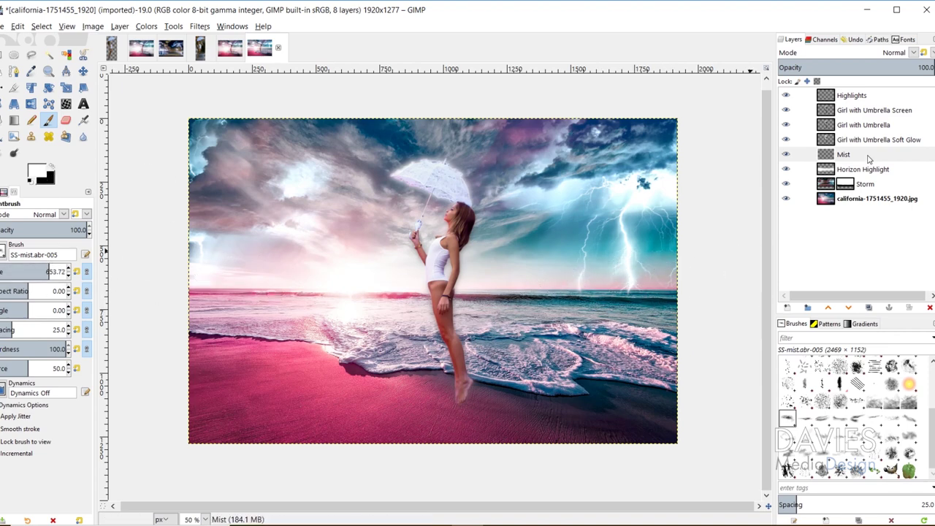
left_click(668, 296)
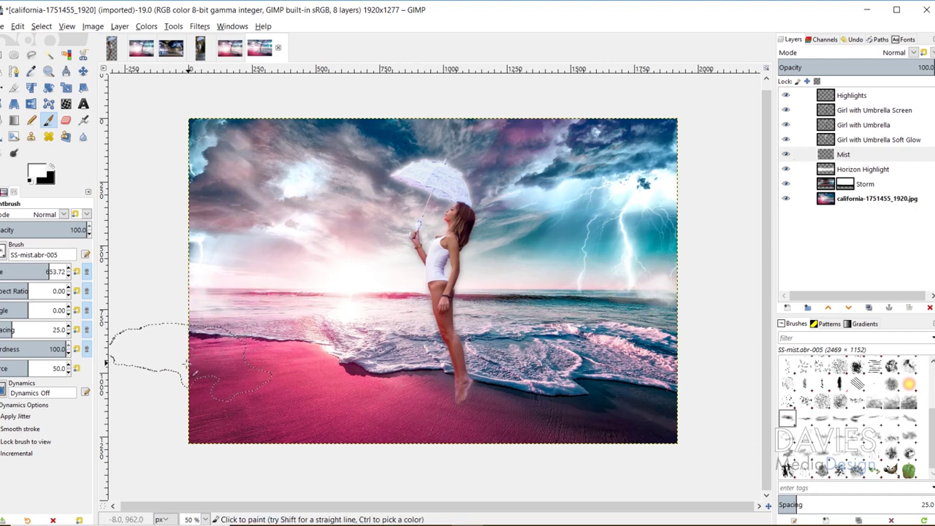
left_click(239, 373)
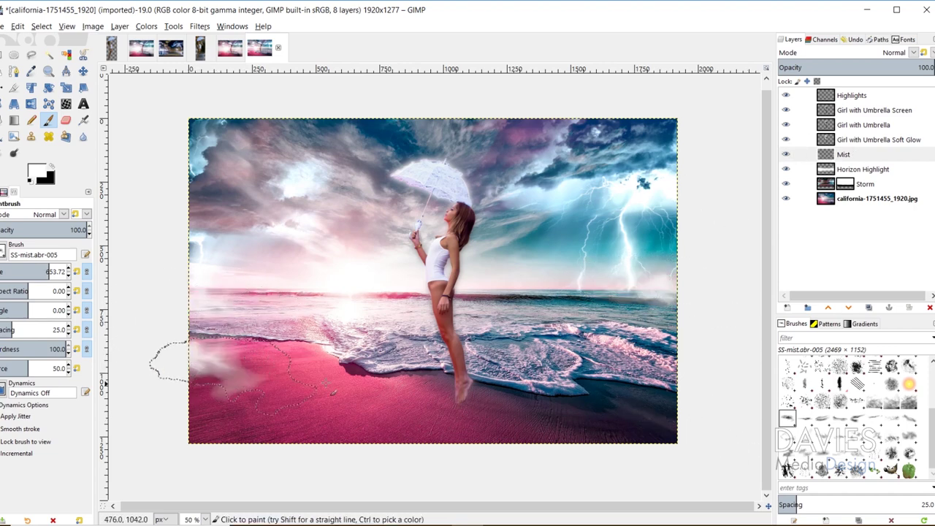
Step: Stamp mist along the image's left and right edges with the SS-mist.abr-007 brush at size 663.32 and angle -49.53
left_click(824, 420)
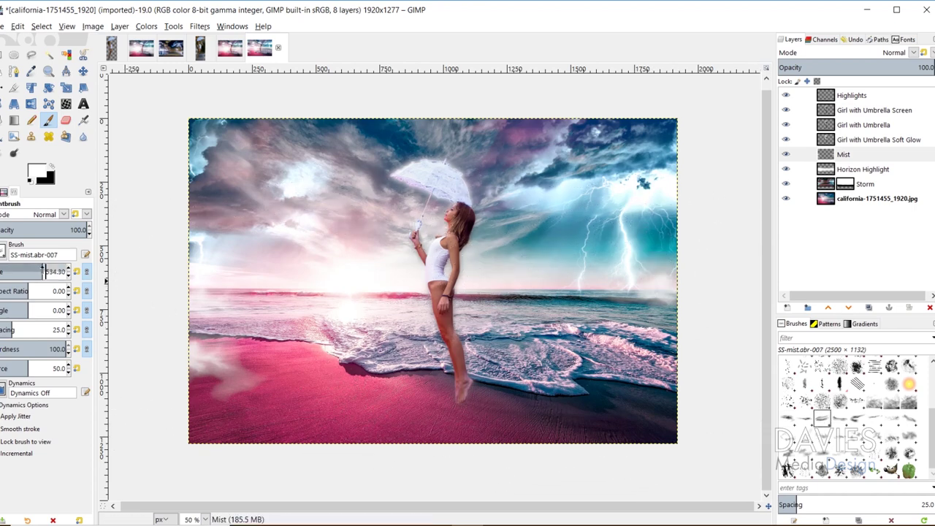
left_click_drag(42, 271, 40, 271)
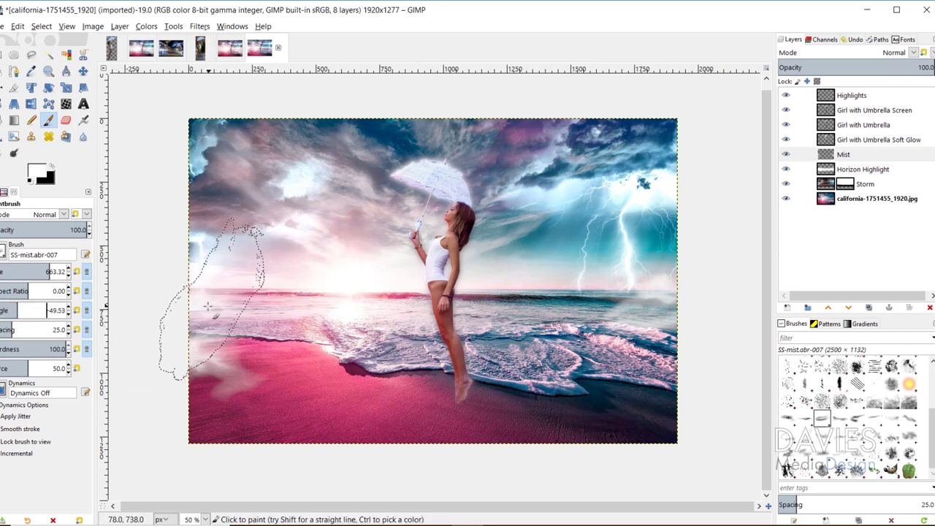
left_click(194, 340)
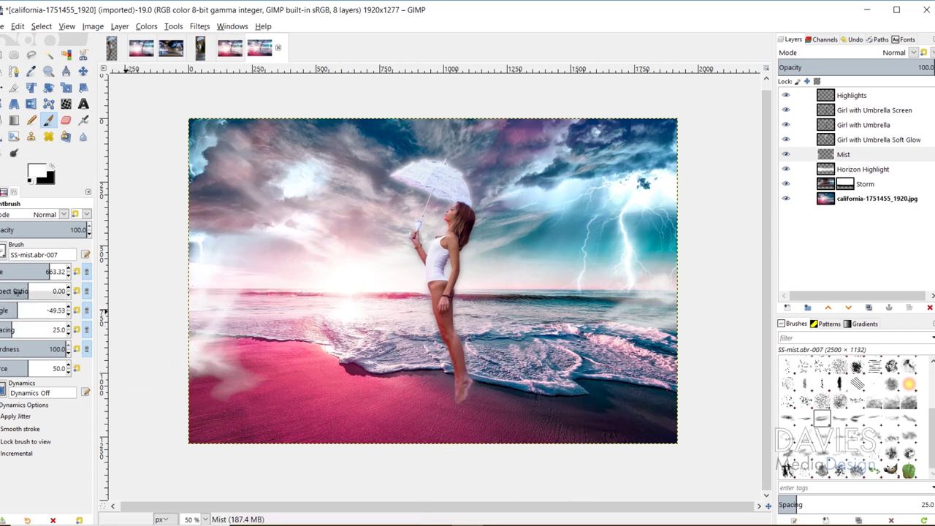
left_click(690, 348)
Step: Add mist over the left shoreline and the right side of the sea with the SS-mist.abr-009 brush at size 579.06
left_click(856, 418)
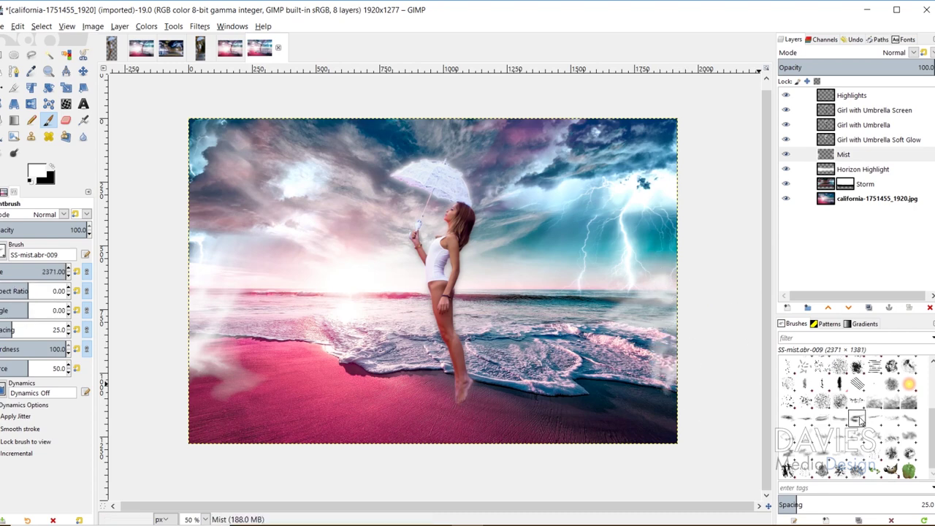
left_click(32, 272)
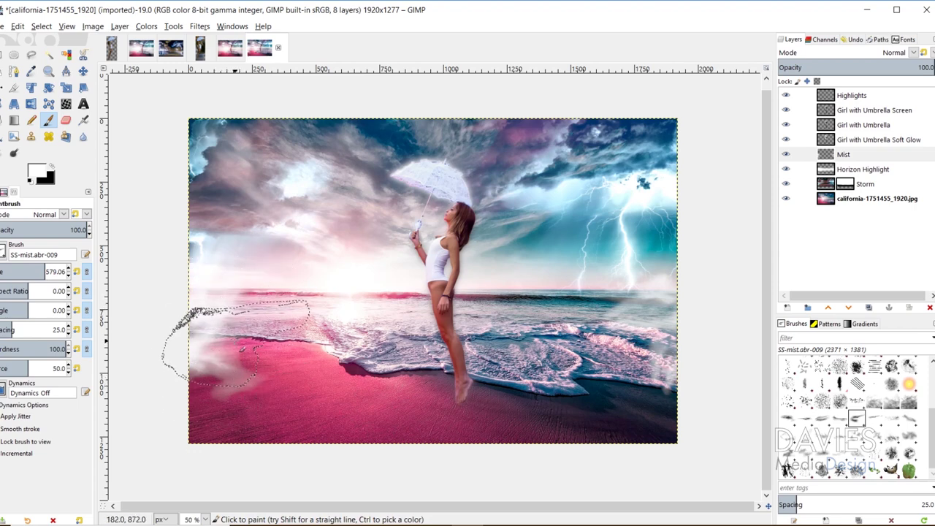
left_click(241, 344)
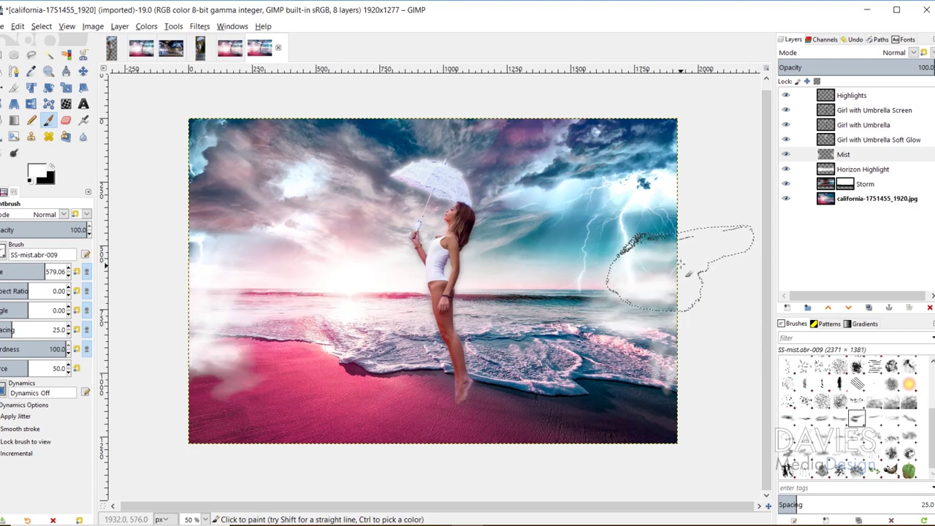
left_click(612, 310)
Step: Build up the mist at the image's sides with SS-mist.abr-010 at size 525.53 and SS-mist.abr-013 at size 508.16
left_click(874, 418)
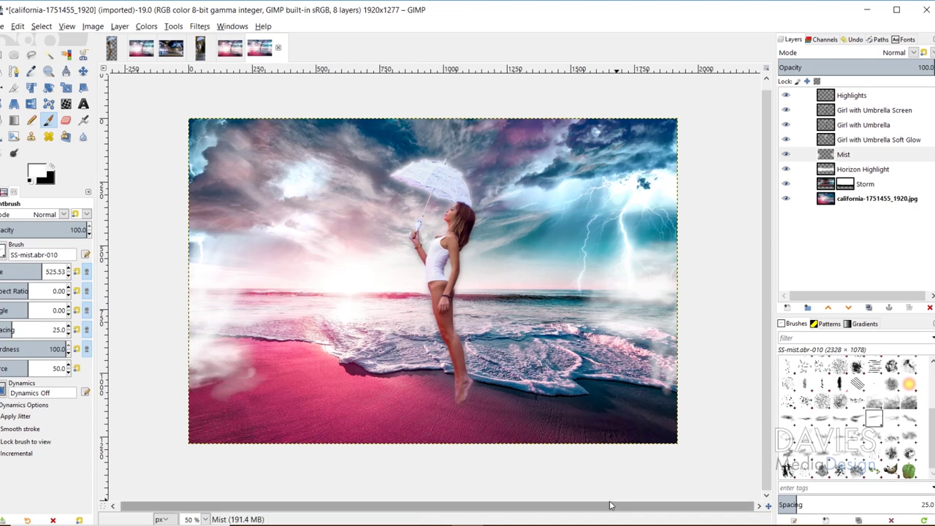
left_click(794, 439)
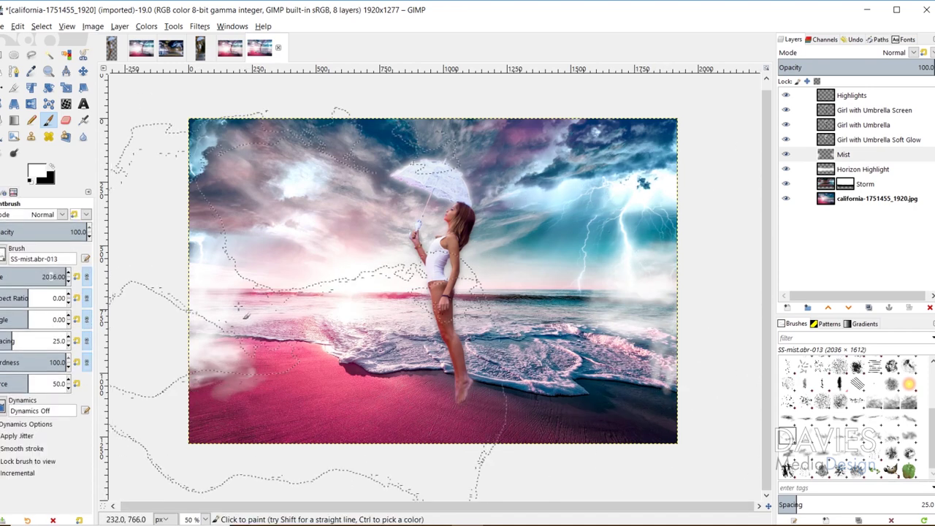
mouse_move(44, 276)
left_mouse_down()
mouse_move(16, 277)
mouse_move(41, 277)
left_mouse_up()
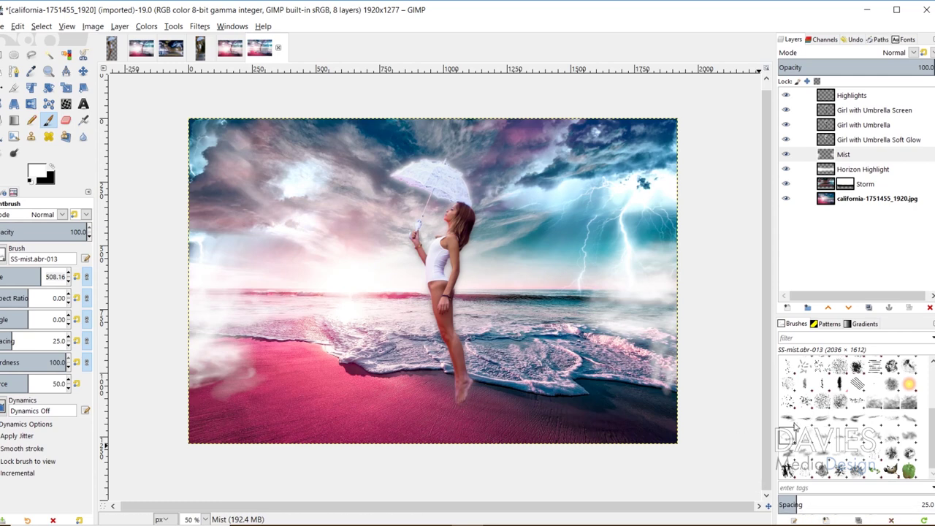
Step: Stamp mist along the horizon with SS-mist.abr-015 at sizes 465.81 and 560.98, and over the lower-right shoreline with SS-mist.abr-017 at 588.18
left_click(829, 439)
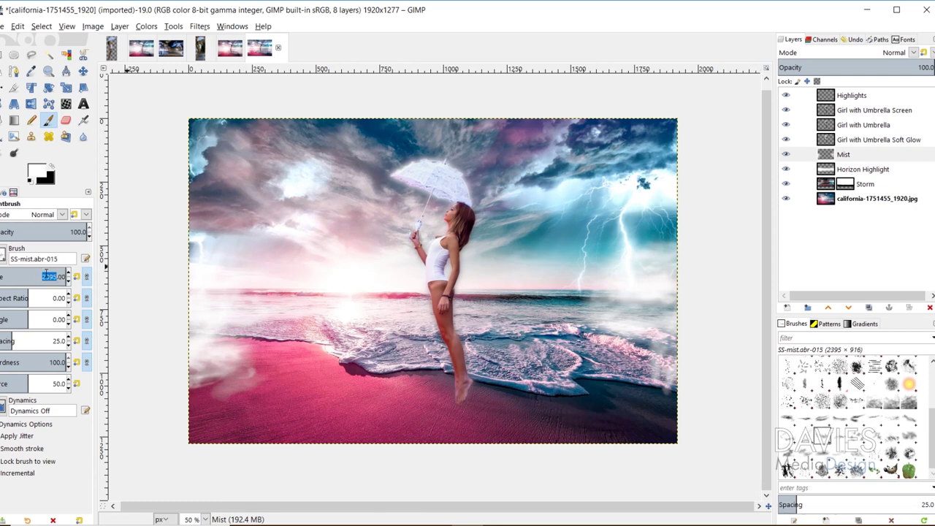
left_click_drag(31, 276, 21, 276)
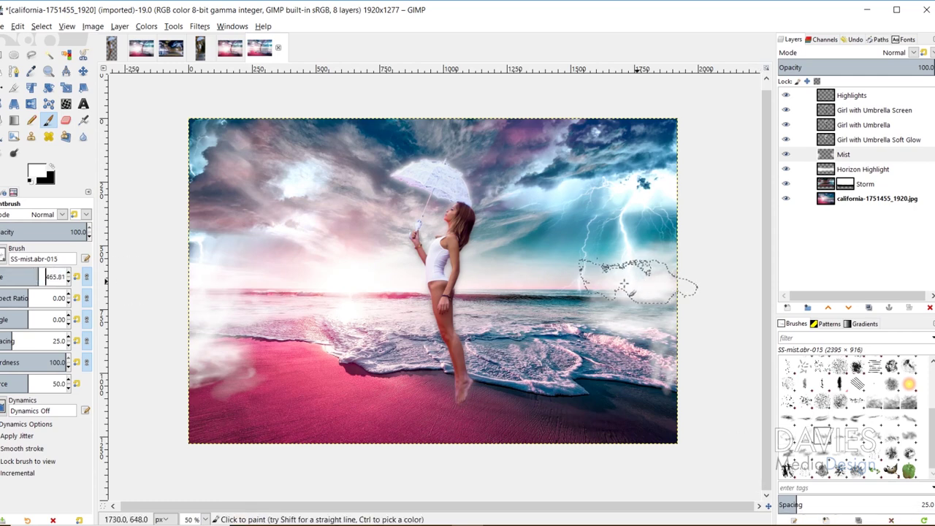
left_click_drag(40, 272, 45, 273)
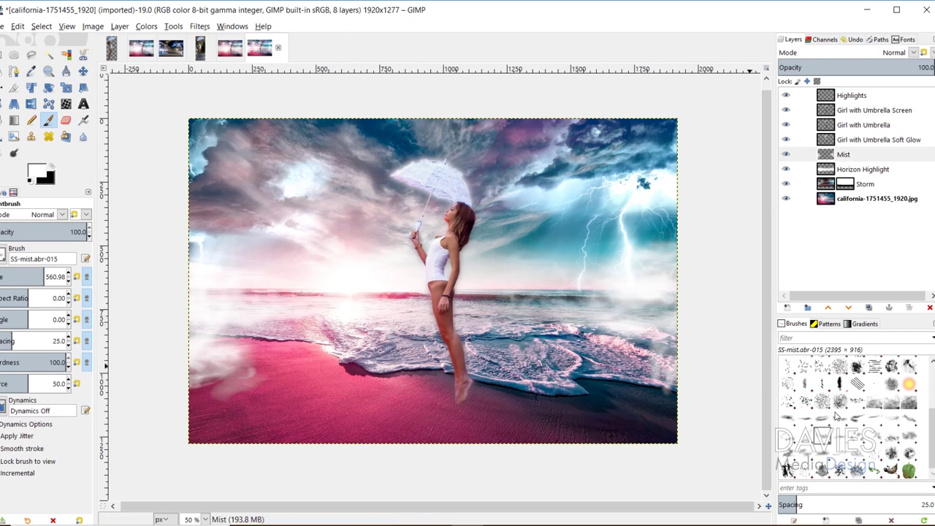
left_click(859, 441)
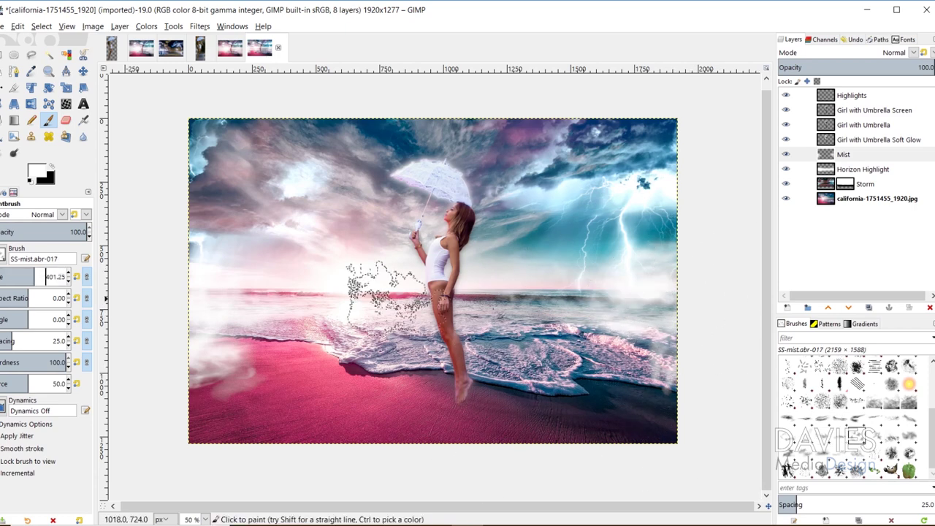
left_click(656, 352)
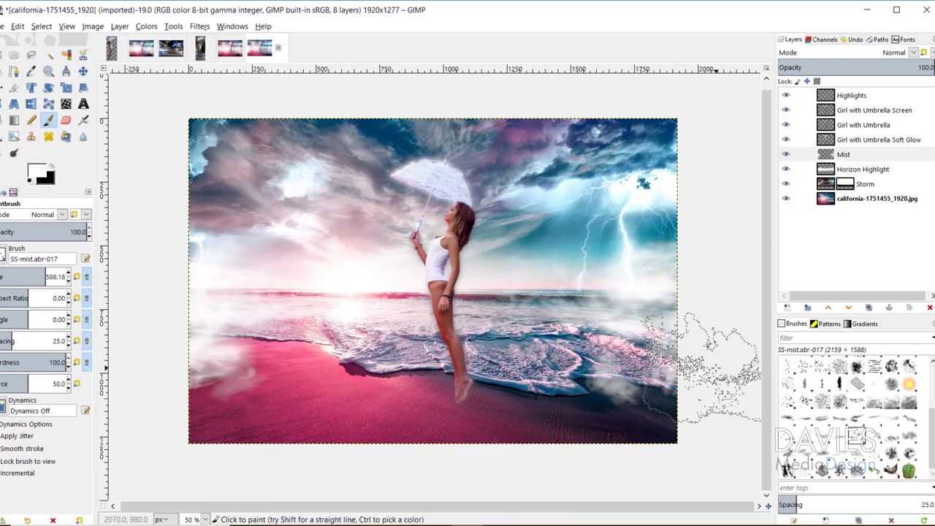
Step: Stamp more mist along the horizon with the SS-mist.abr-024 brush at size 877.89
left_click(842, 458)
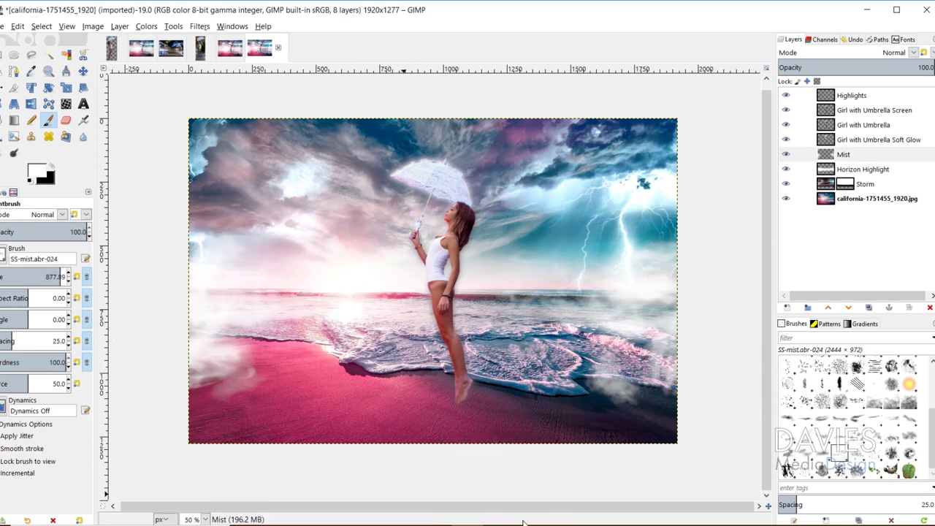
left_click(540, 292)
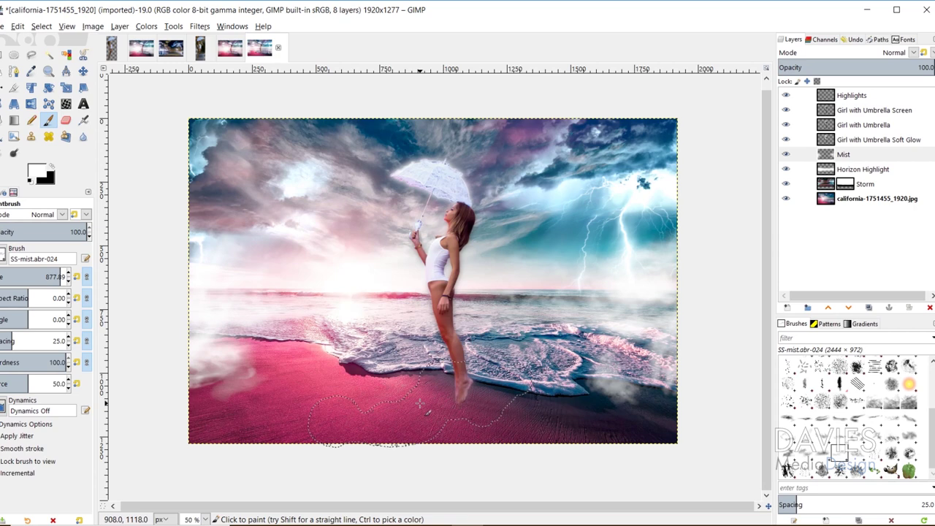
Step: Choose the soft round brush at size 183, make black the foreground color, and create a transparent layer named Shadow above Mist
scroll(862, 393, "up", 3)
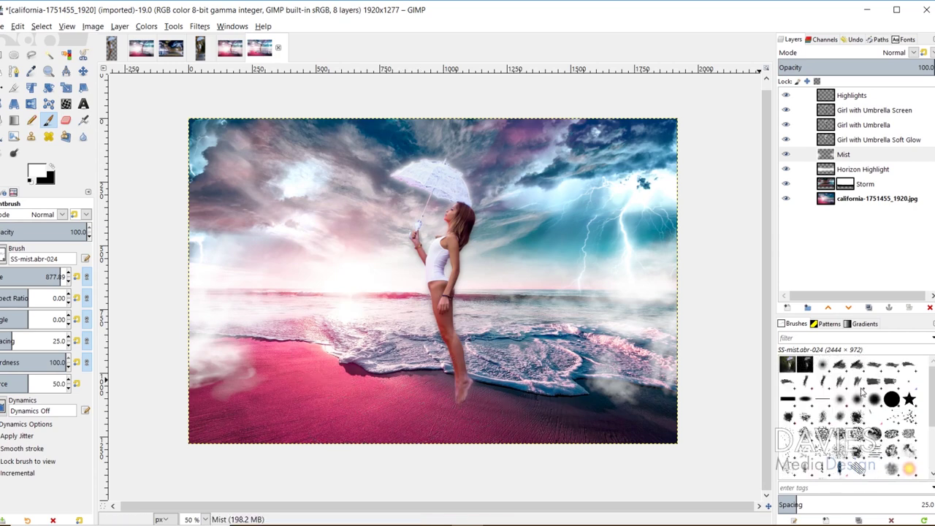
left_click(822, 364)
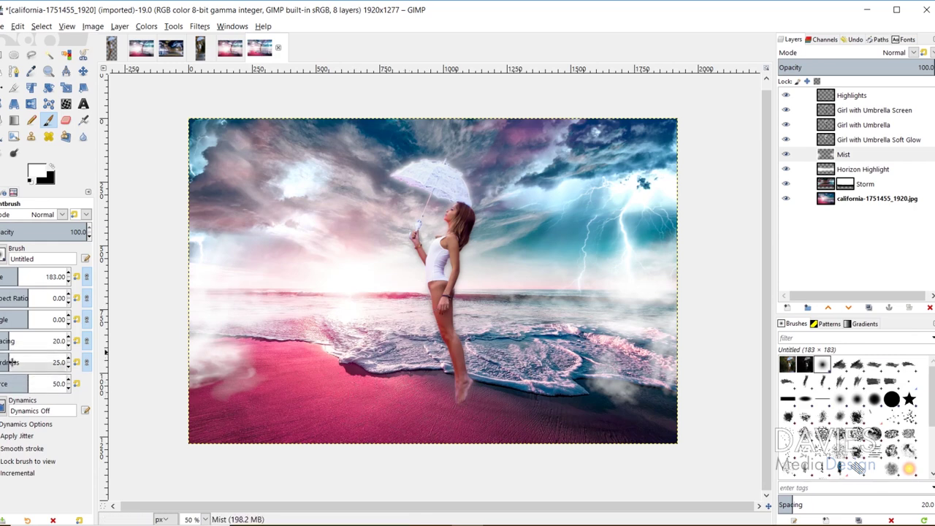
left_click(52, 170)
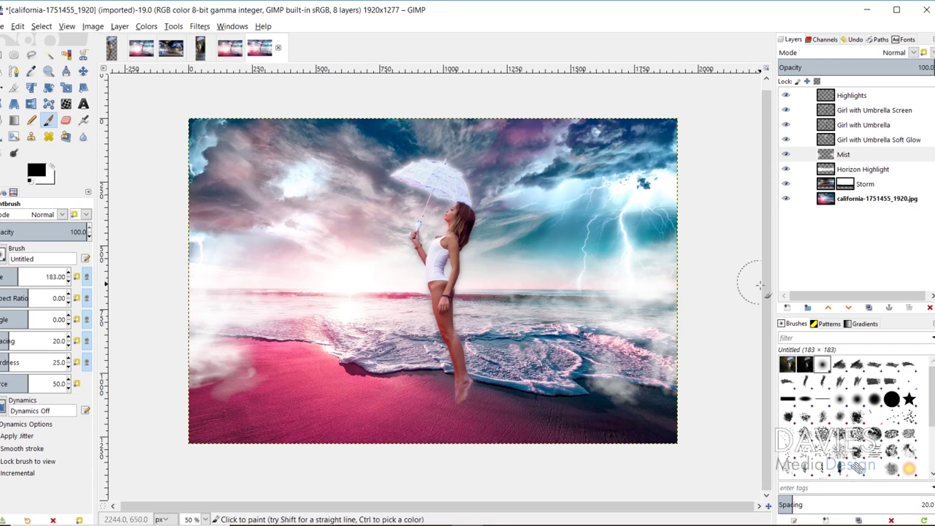
left_click(786, 307)
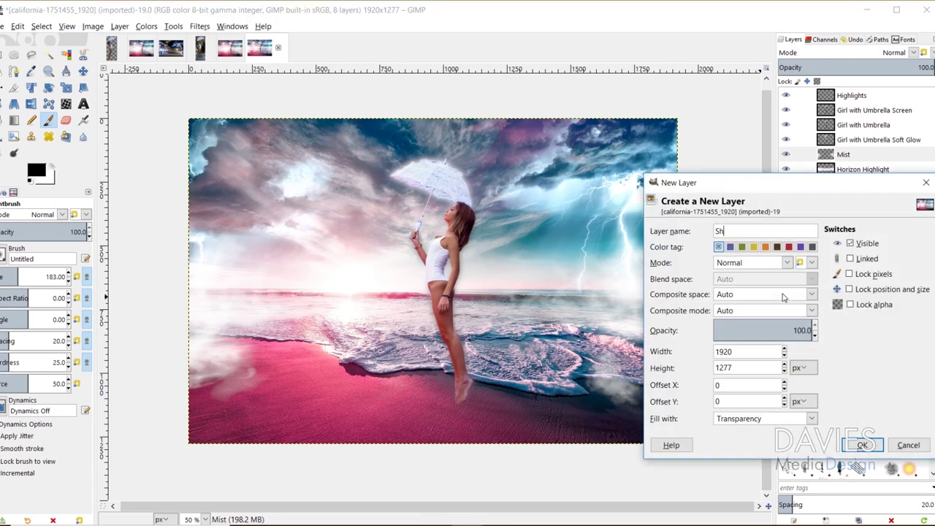
key("Return")
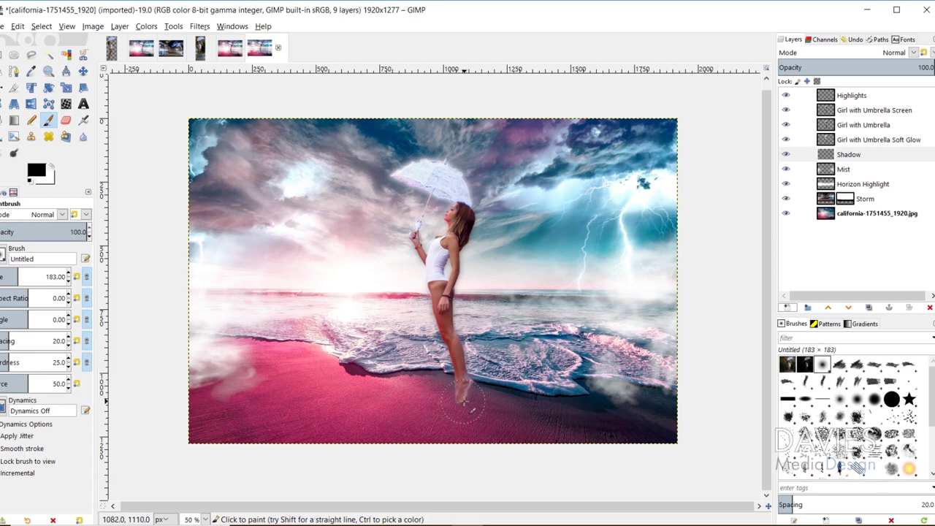
Step: Paint a black shadow on the sand beneath the woman's feet with the soft brush at sizes 183 and 465.81
mouse_move(463, 400)
left_mouse_down()
mouse_move(385, 413)
mouse_move(428, 403)
mouse_move(407, 398)
mouse_move(437, 400)
mouse_move(379, 391)
left_mouse_up()
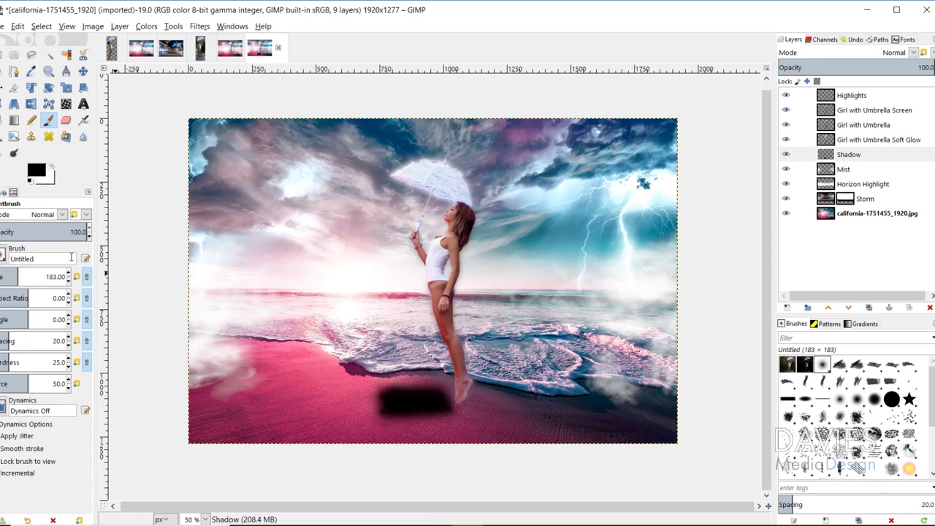
left_click_drag(26, 276, 40, 277)
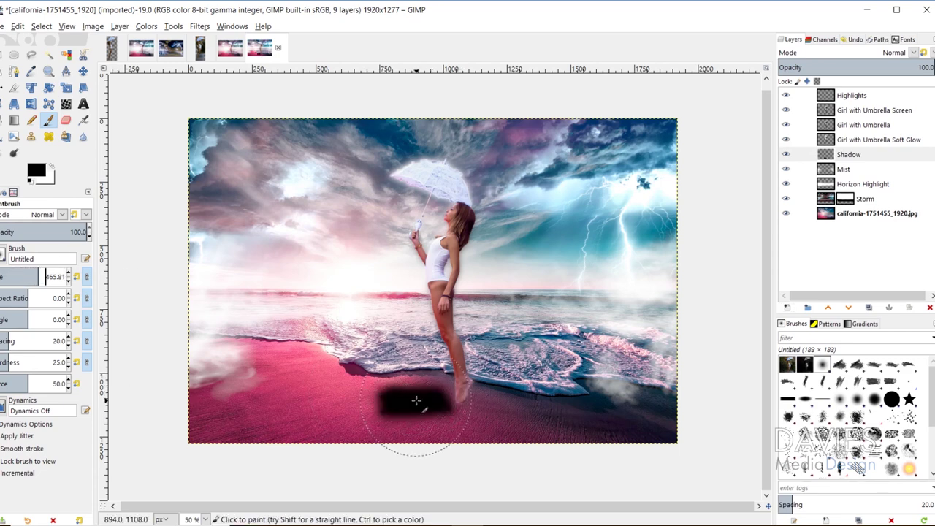
left_click(380, 395)
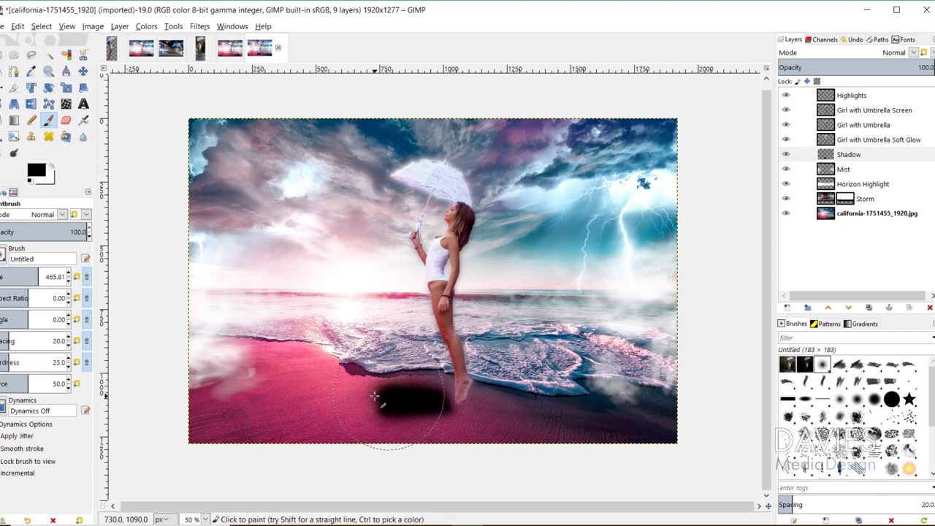
mouse_move(374, 395)
left_mouse_down()
mouse_move(428, 390)
mouse_move(407, 386)
mouse_move(503, 395)
mouse_move(385, 401)
mouse_move(427, 395)
mouse_move(468, 409)
mouse_move(382, 398)
mouse_move(417, 397)
mouse_move(398, 383)
mouse_move(497, 387)
left_mouse_up()
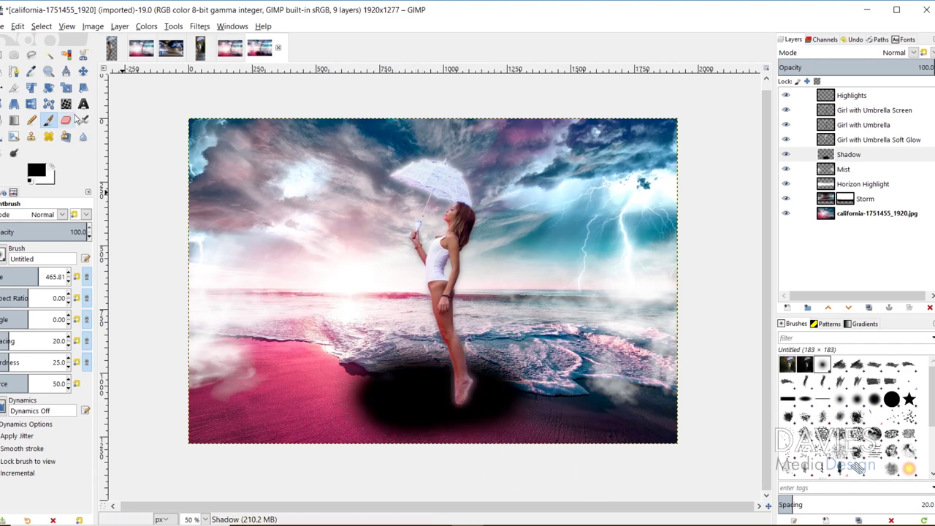
Step: Flatten the Shadow layer with the Scale tool to 1920 × 519 px, keeping the shadow below the woman's feet
left_click(65, 87)
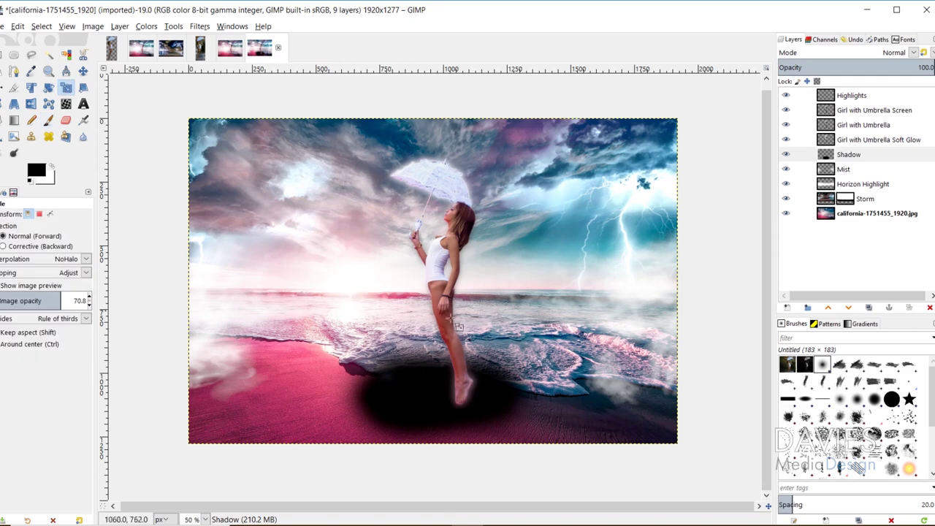
left_click(408, 376)
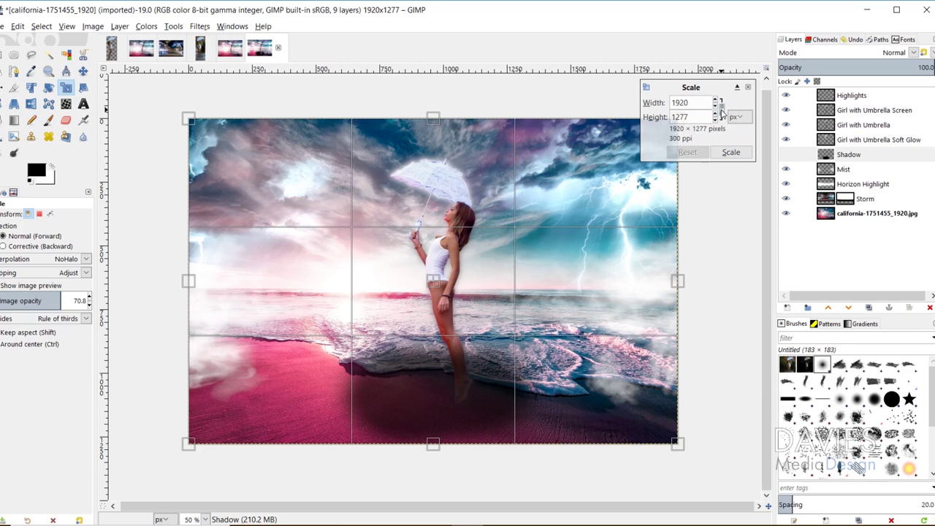
left_click_drag(434, 118, 439, 274)
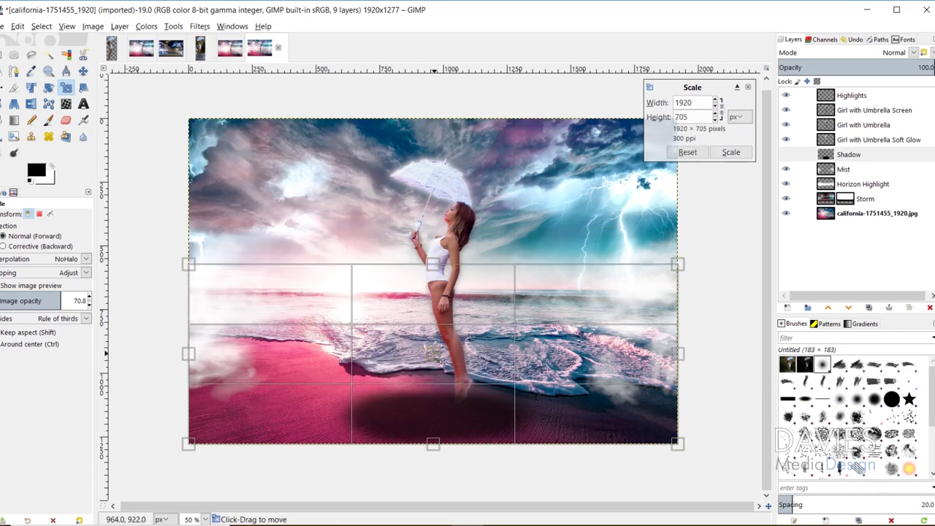
left_click_drag(441, 362, 442, 352)
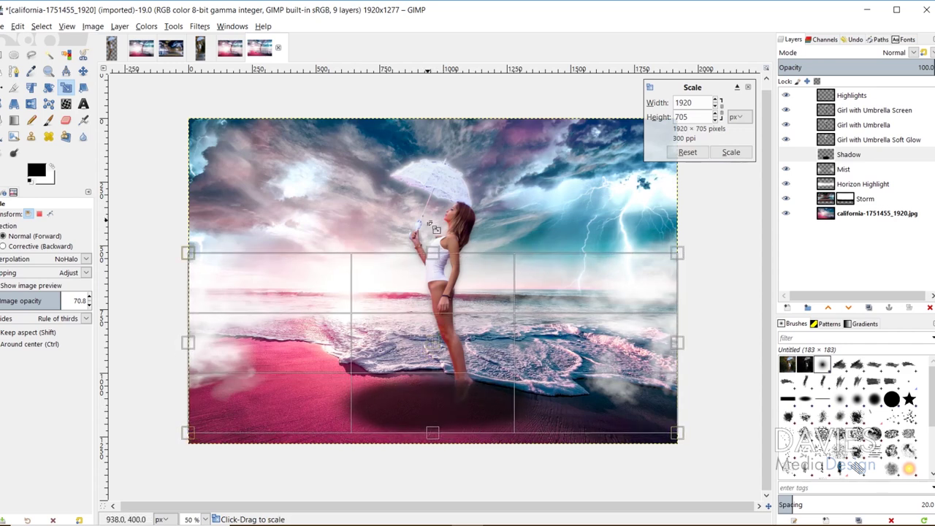
left_click_drag(437, 257, 438, 301)
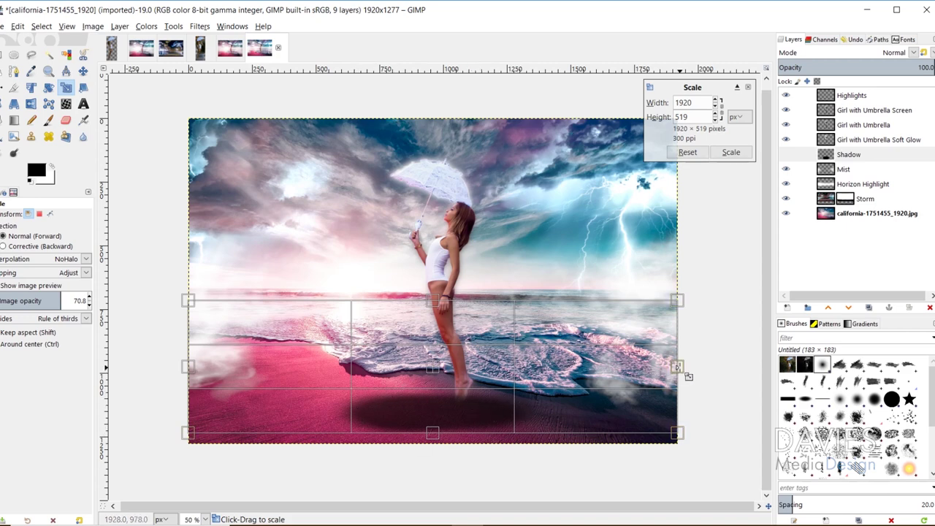
Step: Narrow the Shadow layer's scaling to a width of 1332 px and reposition the shadow beneath the feet
left_click_drag(686, 375, 596, 375)
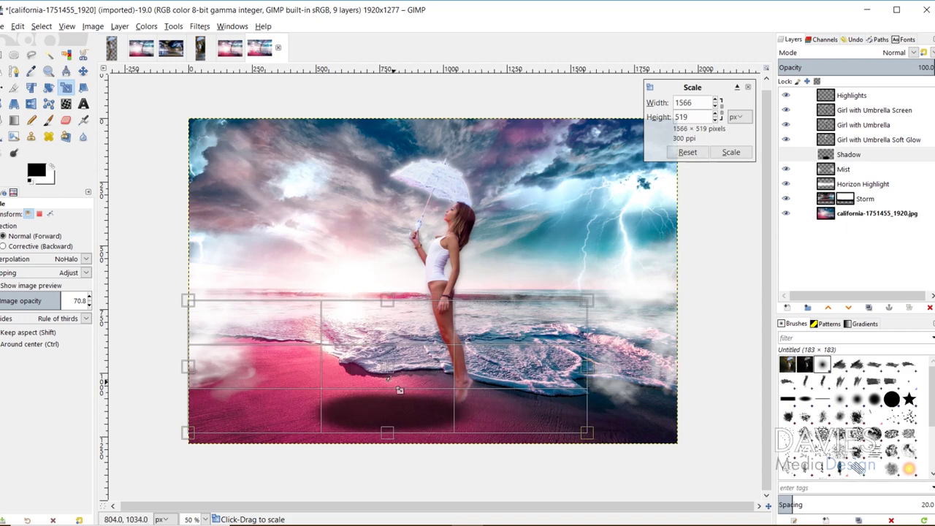
left_click_drag(393, 370, 431, 371)
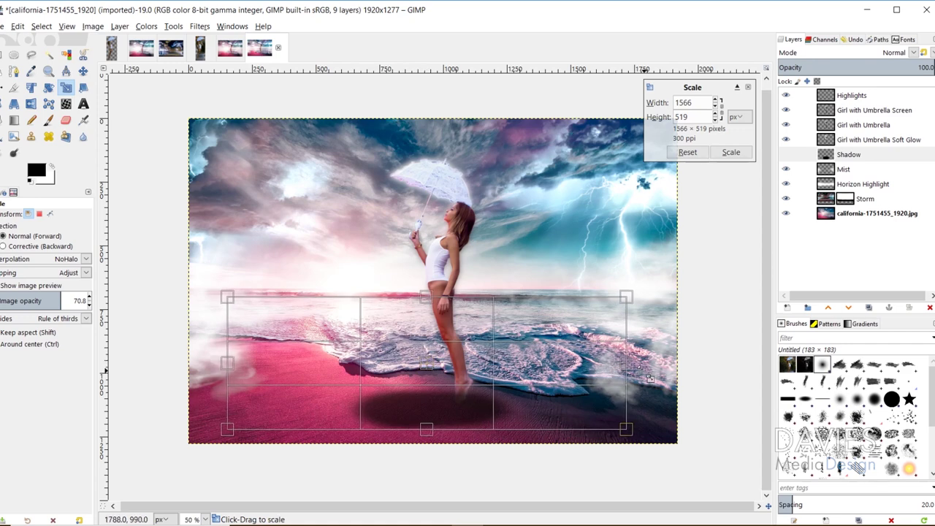
left_click_drag(628, 375, 567, 378)
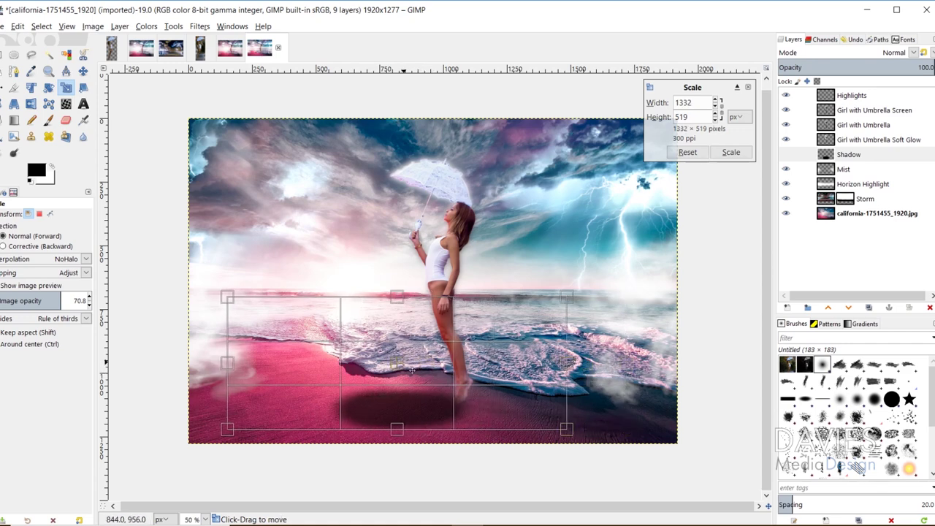
left_click_drag(413, 370, 431, 373)
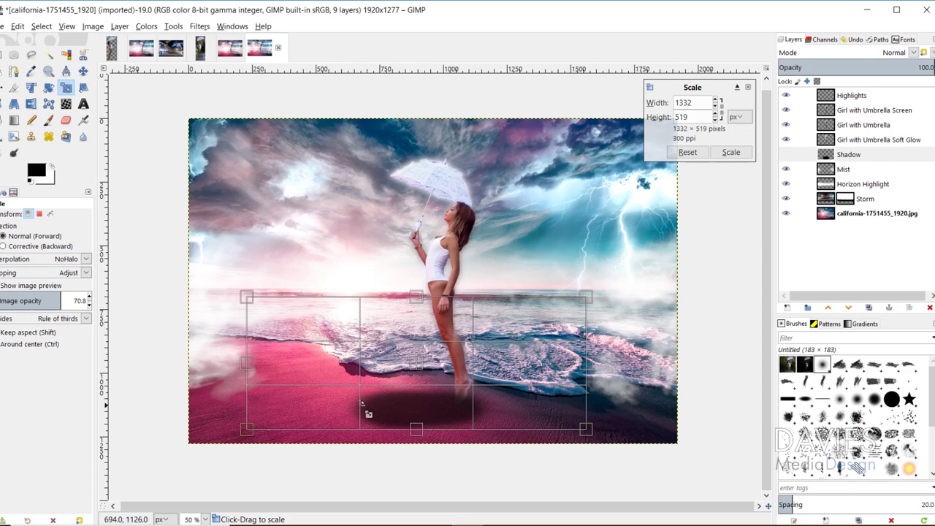
Step: Shrink the Shadow layer to 1092 × 363 px under the feet, apply the scaling, and expand the layer to the image size
left_click_drag(247, 297, 293, 301)
left_click_drag(443, 310, 433, 380)
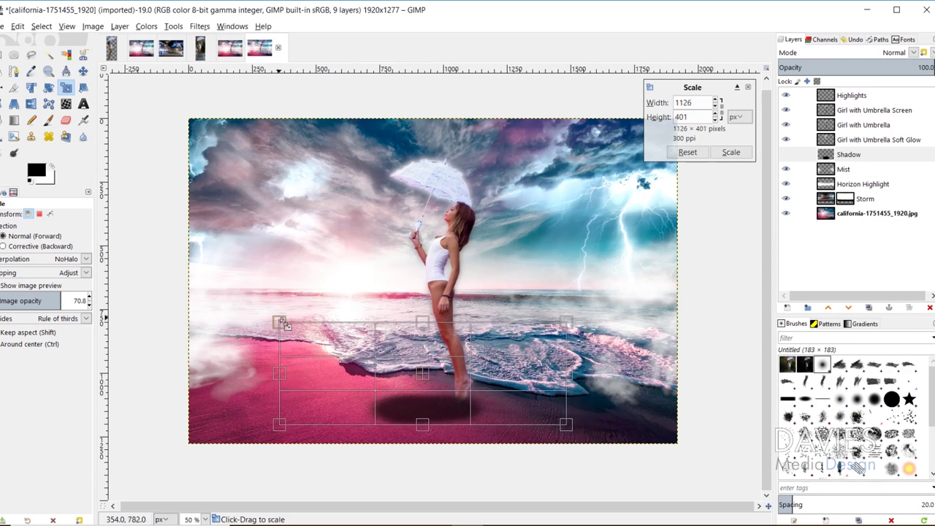
left_click_drag(281, 323, 289, 325)
left_click_drag(431, 326, 430, 335)
left_click_drag(429, 380, 426, 382)
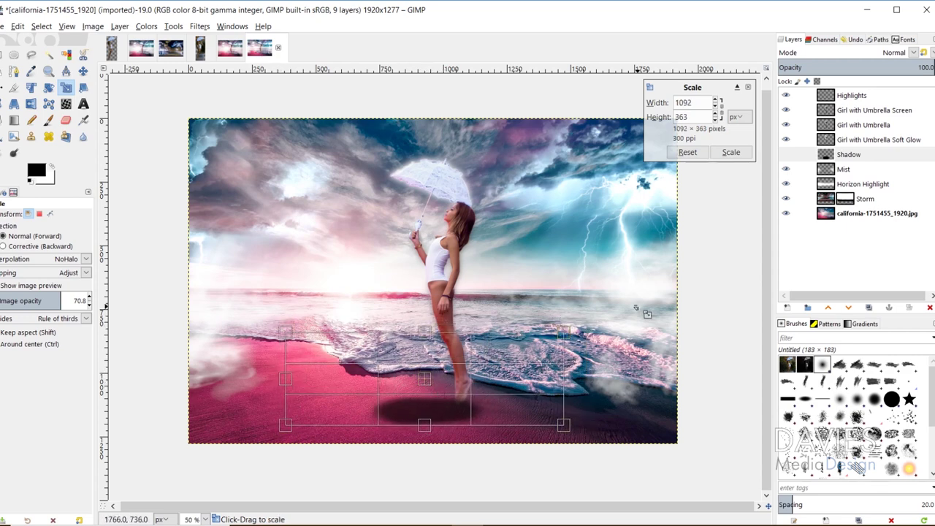
left_click(736, 155)
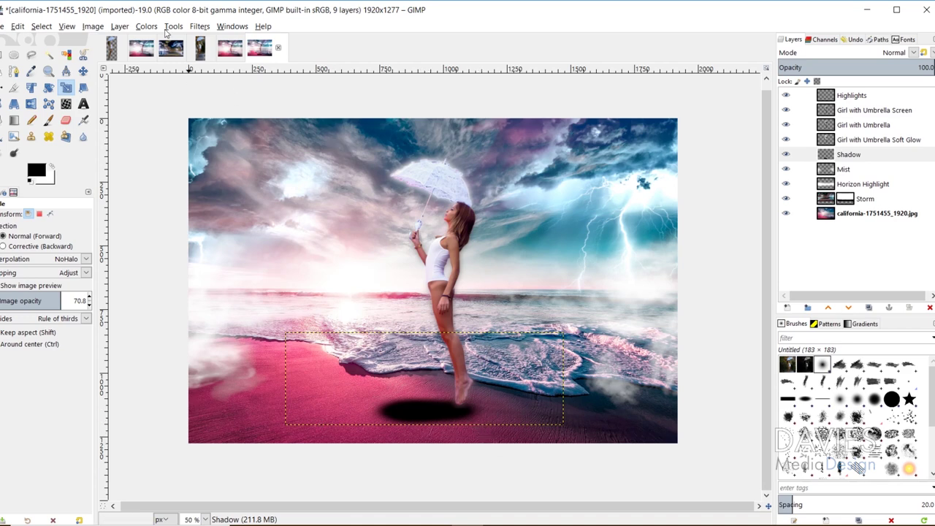
left_click(121, 27)
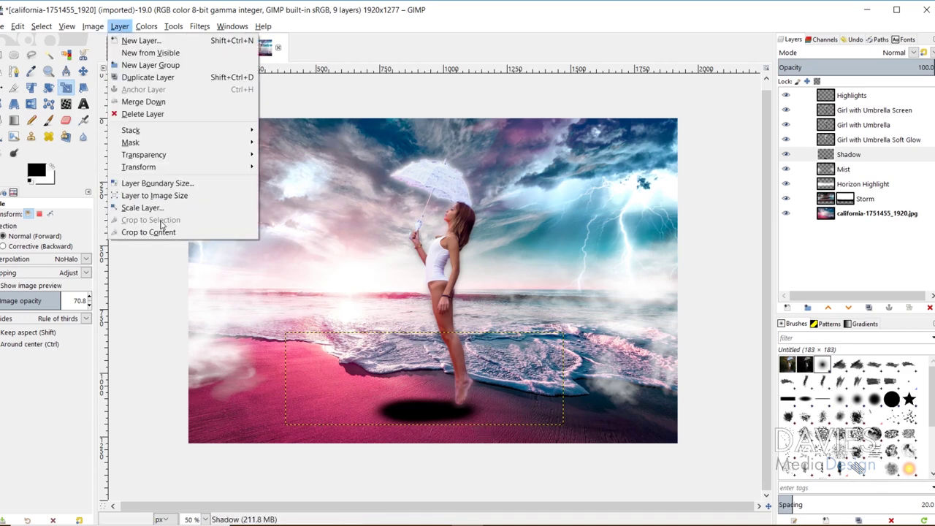
left_click(154, 195)
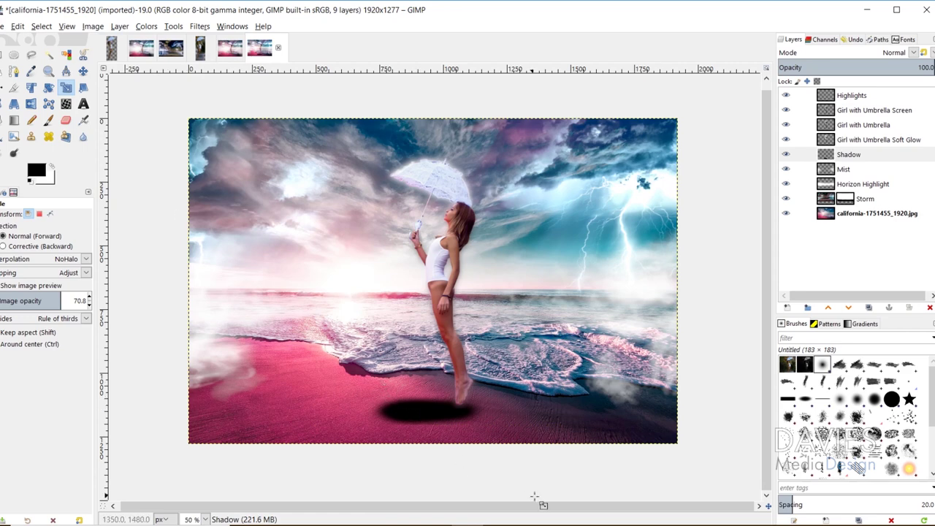
Step: Erase parts of the shadow's middle edges with the soft Eraser at hardness 20.1, reducing the brush size from 226.02 to 166.02
left_click(65, 120)
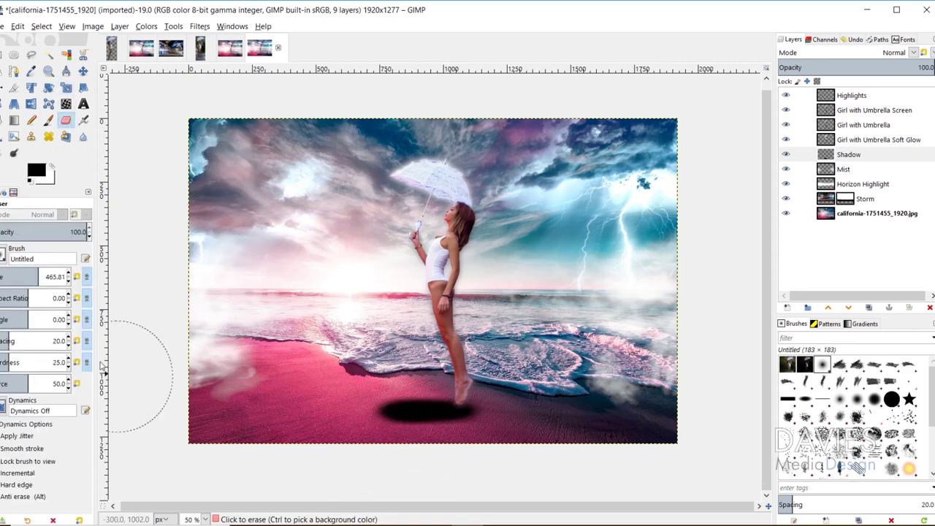
left_click_drag(37, 276, 20, 276)
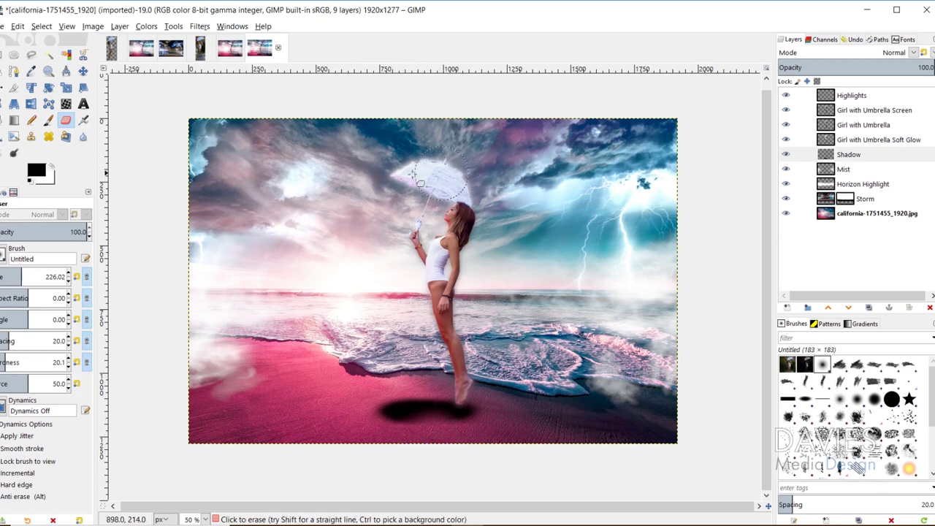
key("bracketleft")
key("bracketleft")
key("bracketleft")
key("bracketleft")
key("bracketleft")
key("bracketleft")
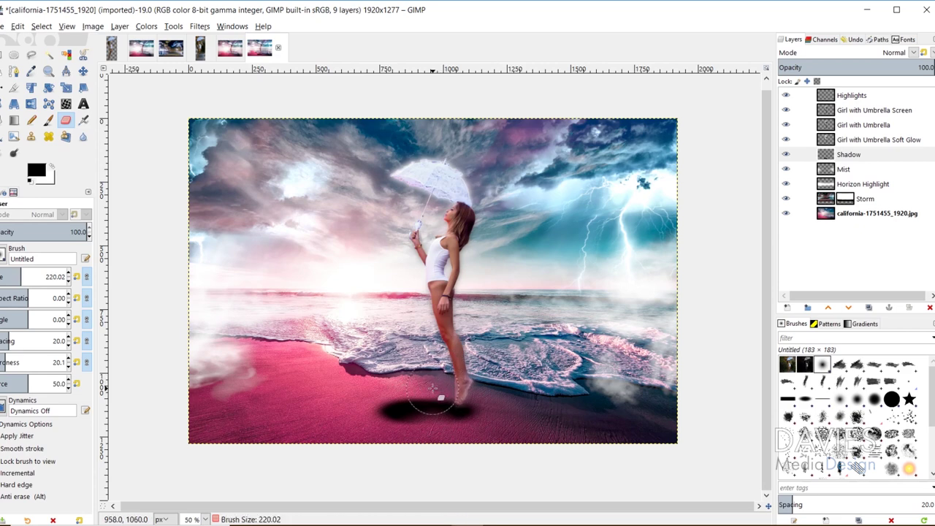
key("bracketleft")
key("bracketleft")
key("bracketleft")
key("bracketleft")
key("bracketleft")
key("bracketleft")
key("bracketleft")
key("bracketleft")
key("bracketleft")
key("bracketleft")
key("bracketleft")
key("bracketleft")
key("bracketleft")
key("bracketleft")
key("bracketleft")
key("bracketleft")
key("bracketleft")
key("bracketleft")
key("bracketleft")
key("bracketleft")
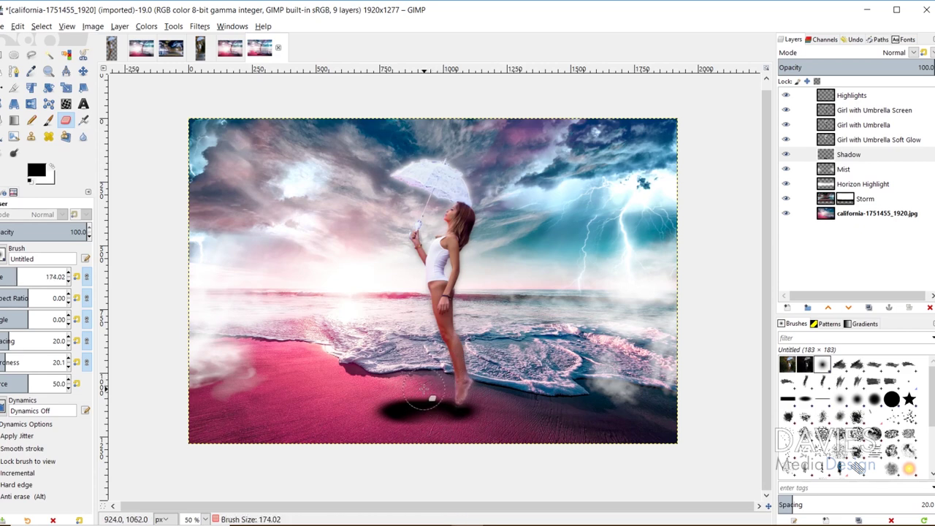
key("bracketleft")
key("bracketleft")
key("bracketleft")
key("bracketleft")
key("bracketleft")
key("bracketleft")
key("bracketleft")
key("bracketleft")
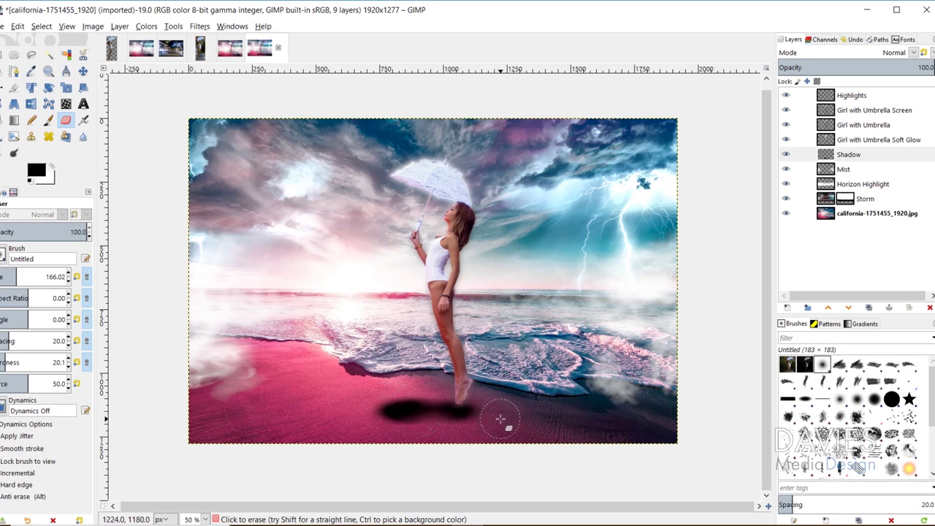
Step: Set the Shadow layer's blend mode to Overlay and its opacity to 40.3
left_click(906, 52)
left_click(810, 303)
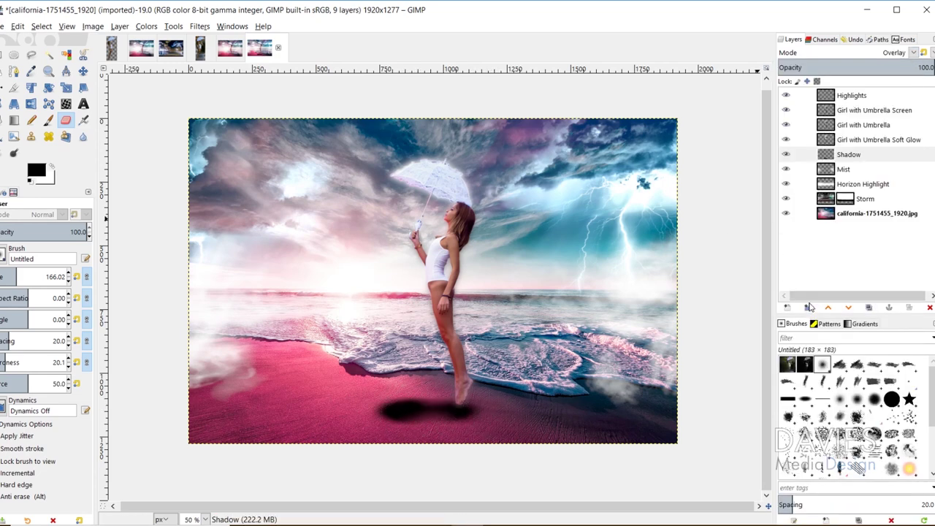
left_click_drag(867, 66, 840, 68)
left_click(922, 67)
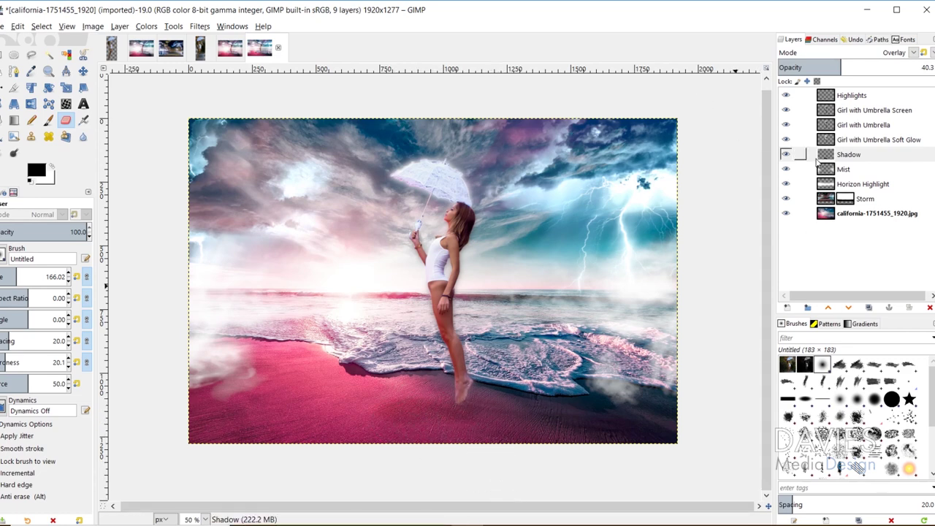
Step: Show only the Shadow layer and move the shadow slightly downward
left_click(785, 155, "shift")
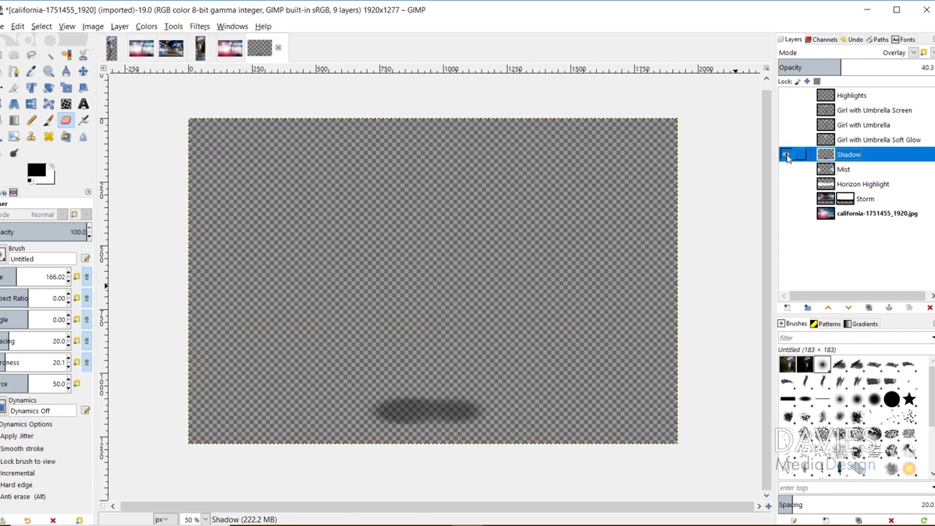
left_click(84, 72)
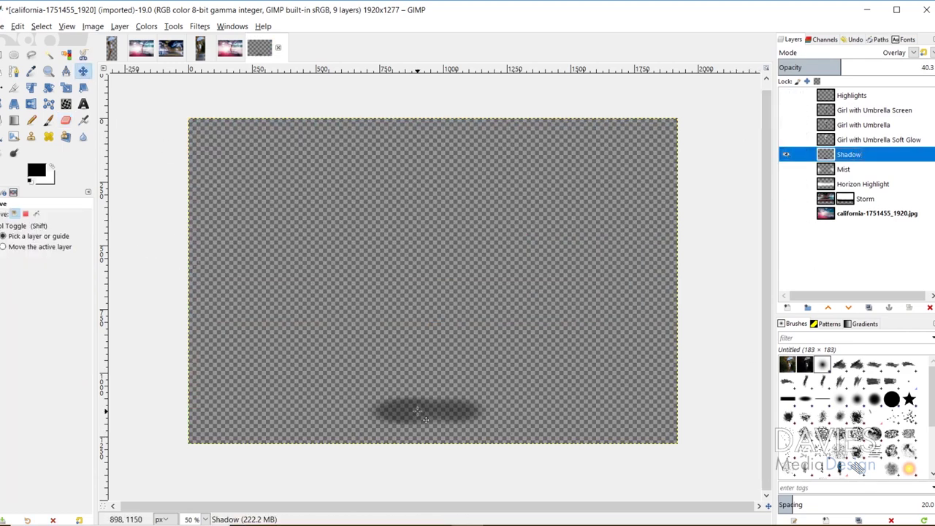
left_click_drag(434, 414, 434, 420)
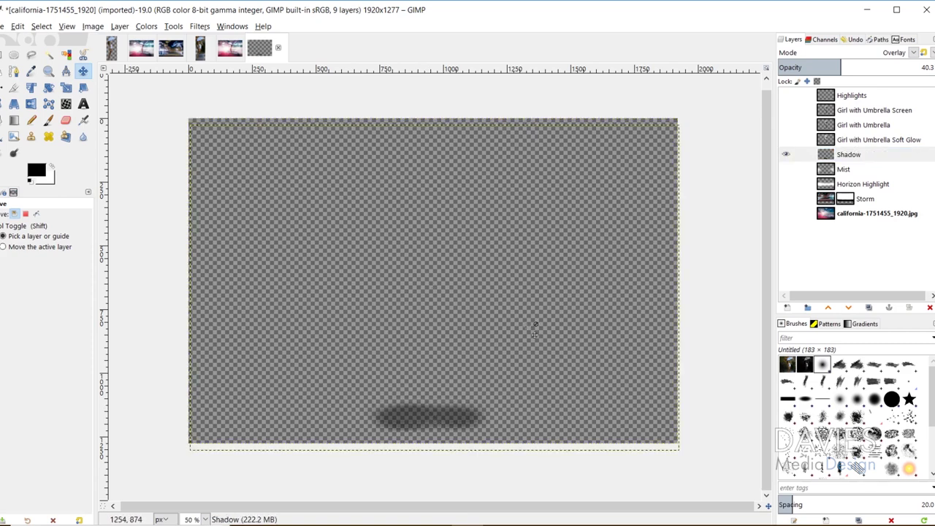
Step: Show all layers again, create a transparent layer named Sun Glow, and move it to the top of the layer stack
left_click(786, 154, "shift")
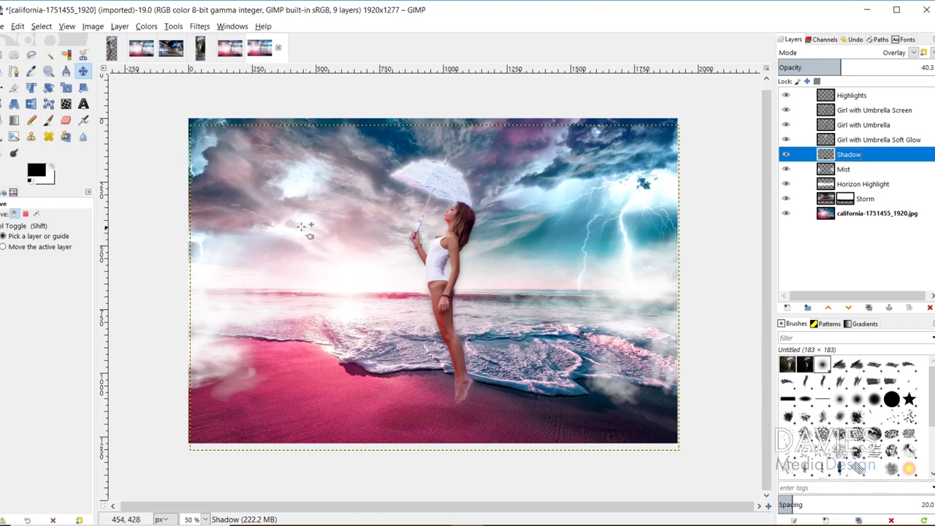
left_click(788, 308)
type("Sun Glow")
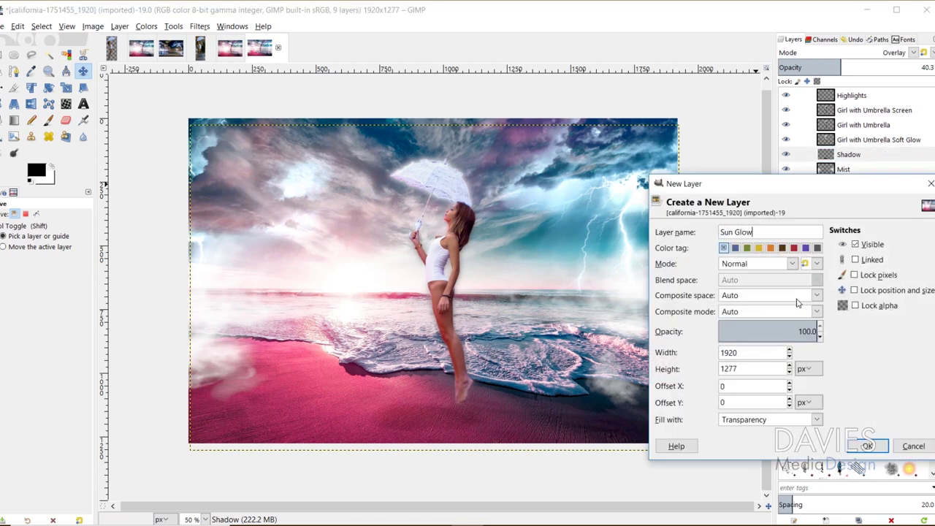
key("Return")
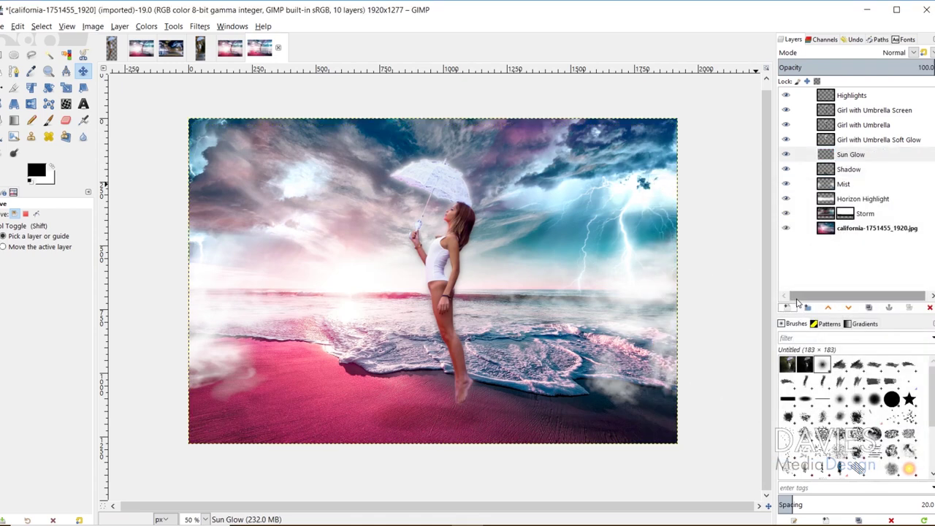
left_click_drag(836, 156, 843, 106)
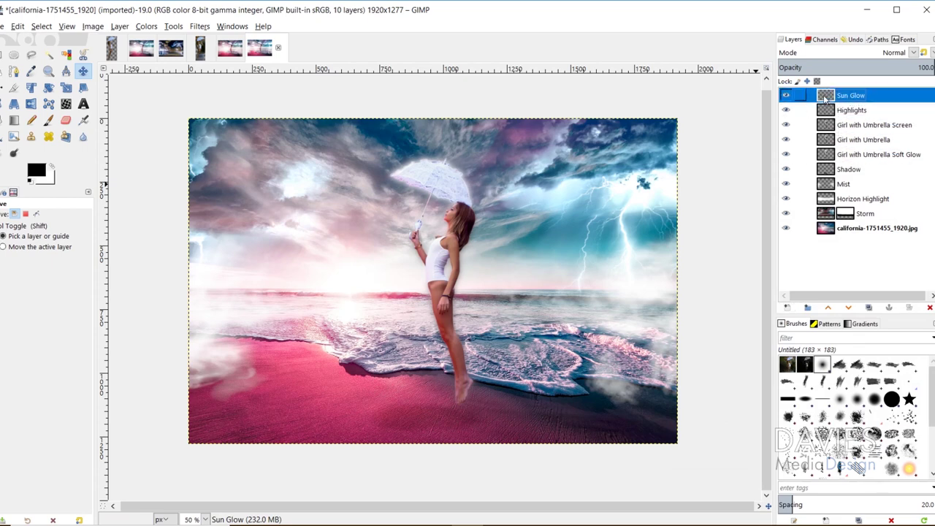
Step: Choose the Paintbrush and swap the colors so that white is the foreground color
left_click(51, 122)
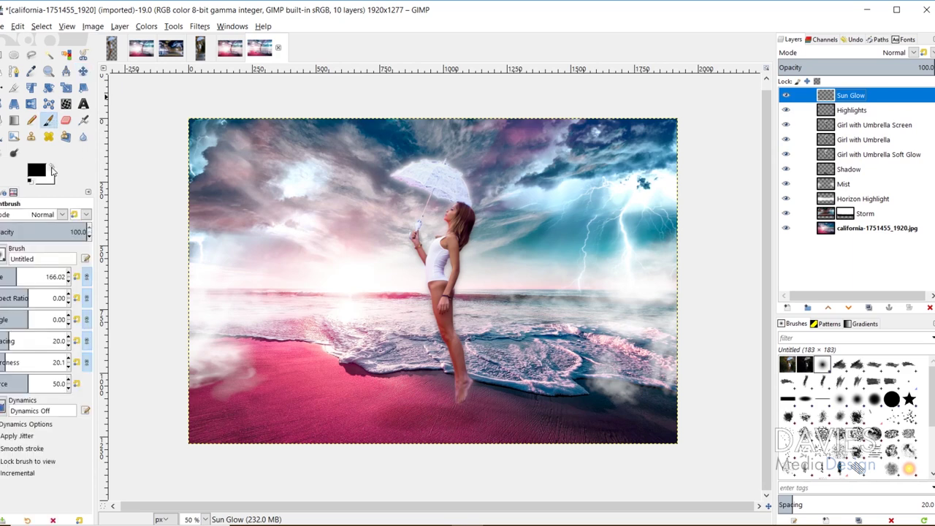
left_click(51, 168)
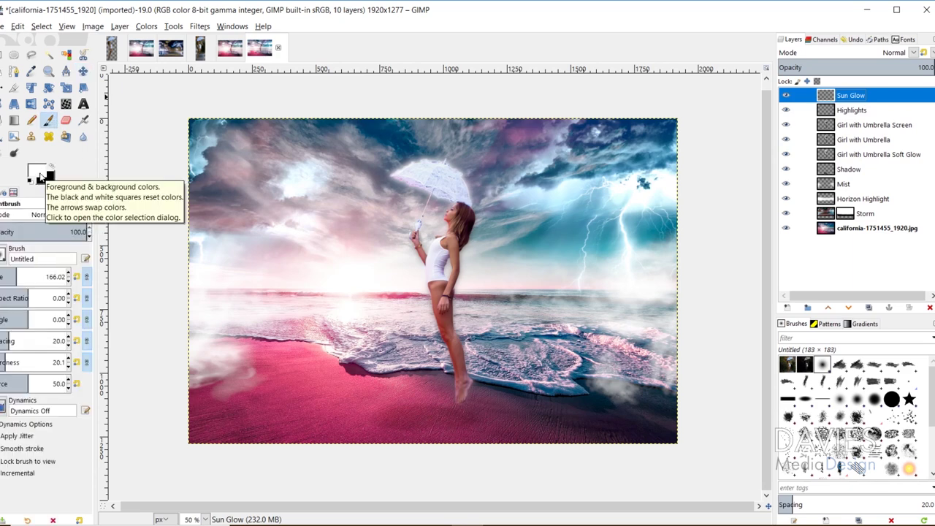
left_click(38, 175)
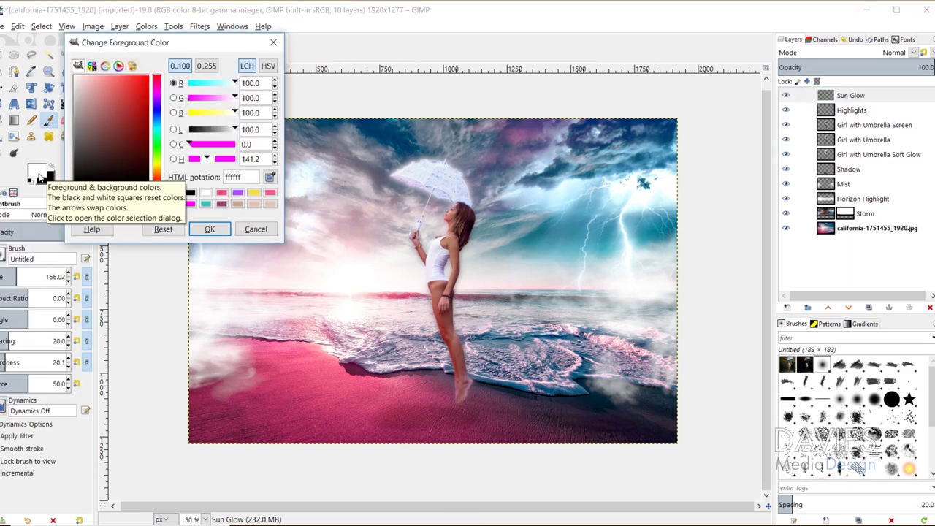
left_click(270, 179)
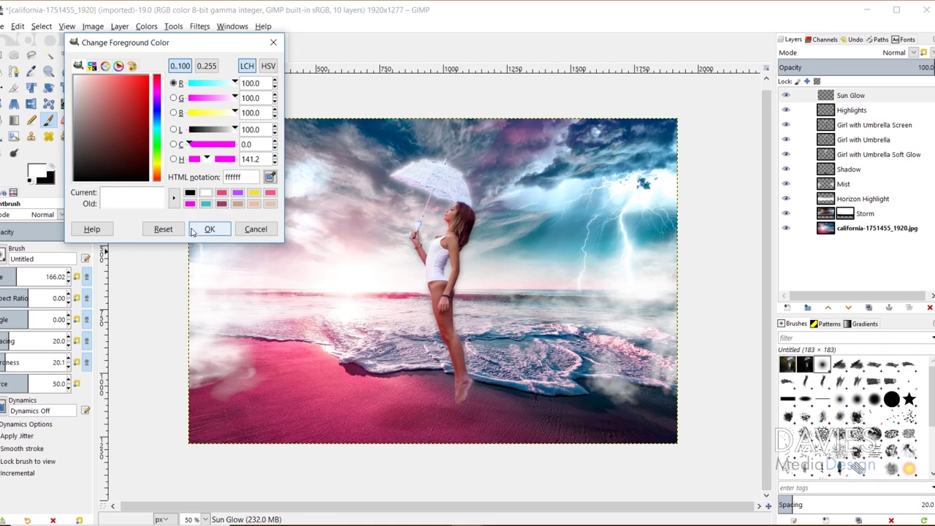
left_click(217, 230)
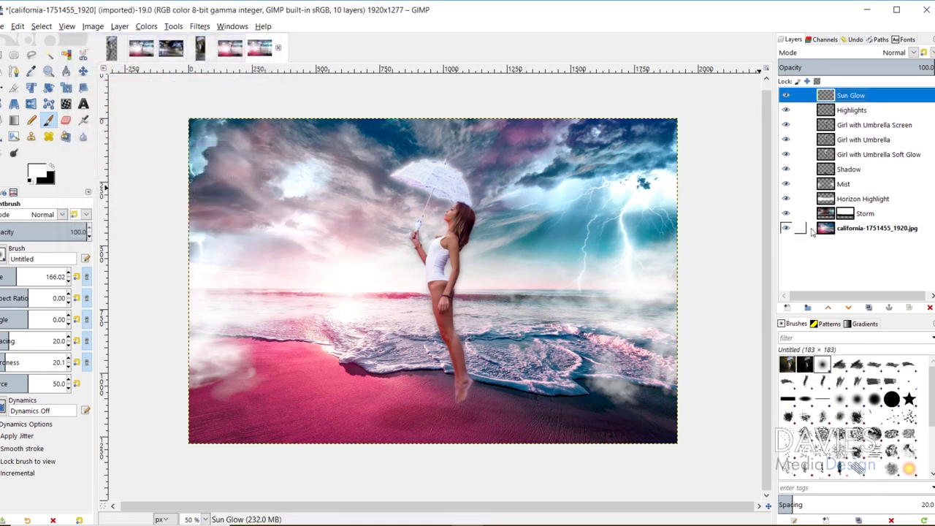
Step: Isolate the california-1751455_1920.jpg layer, sample the sun's center as the foreground color, set the brush size to 615.92, and show all layers again
left_click(786, 228, "shift")
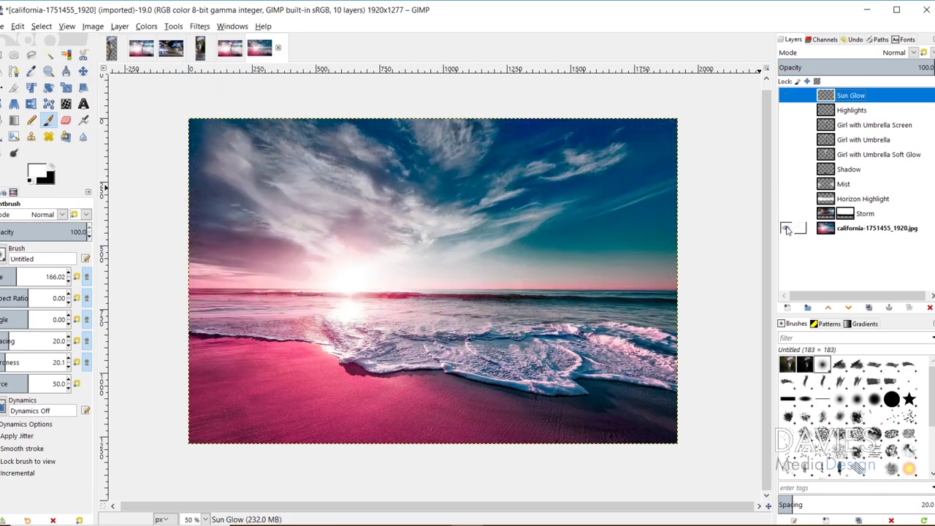
left_click(35, 171)
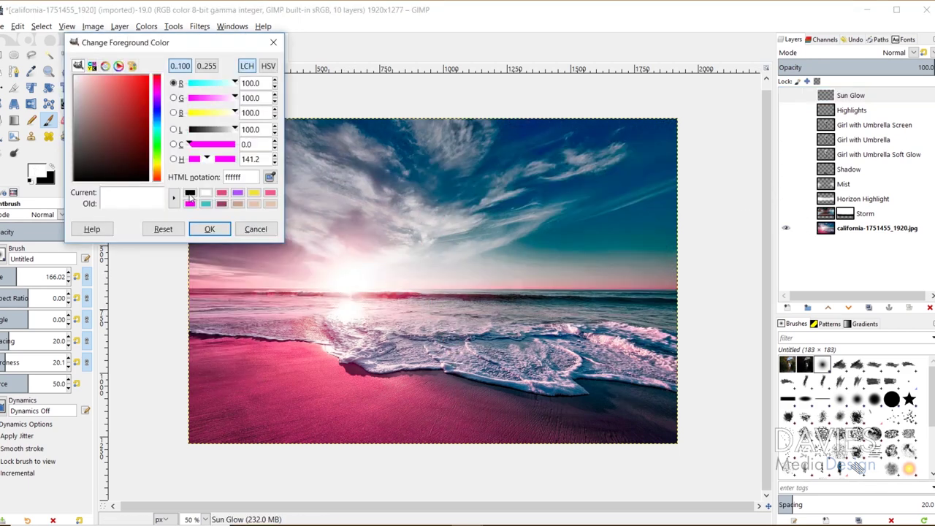
left_click(270, 177)
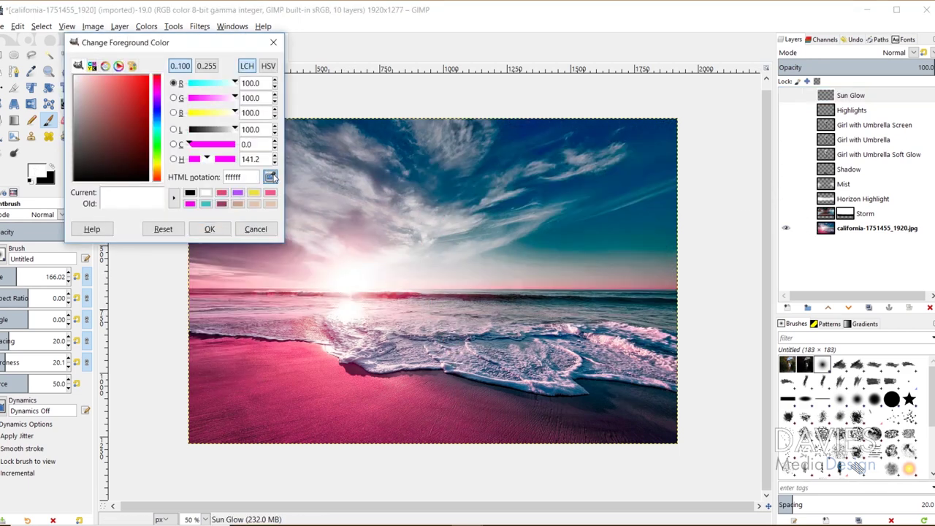
left_click(350, 278)
left_click_drag(336, 192, 358, 272)
left_click(209, 228)
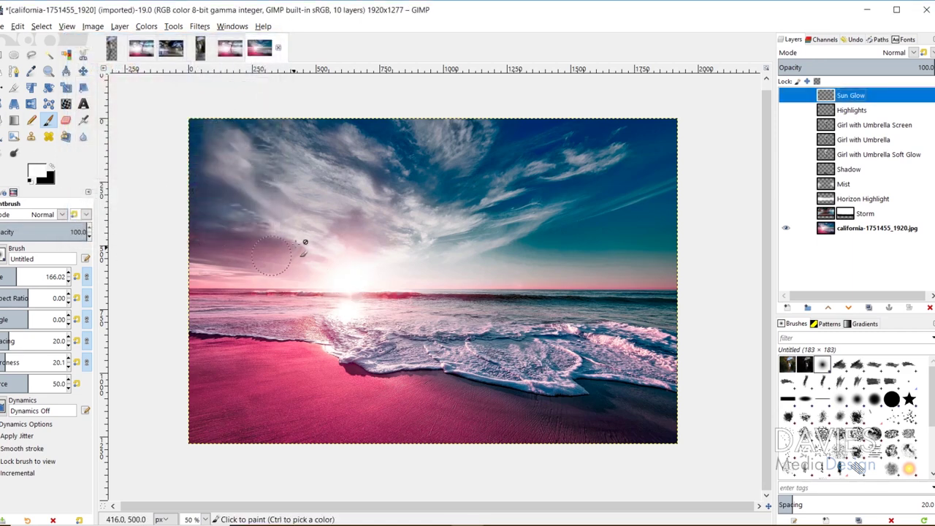
left_click_drag(65, 276, 55, 257)
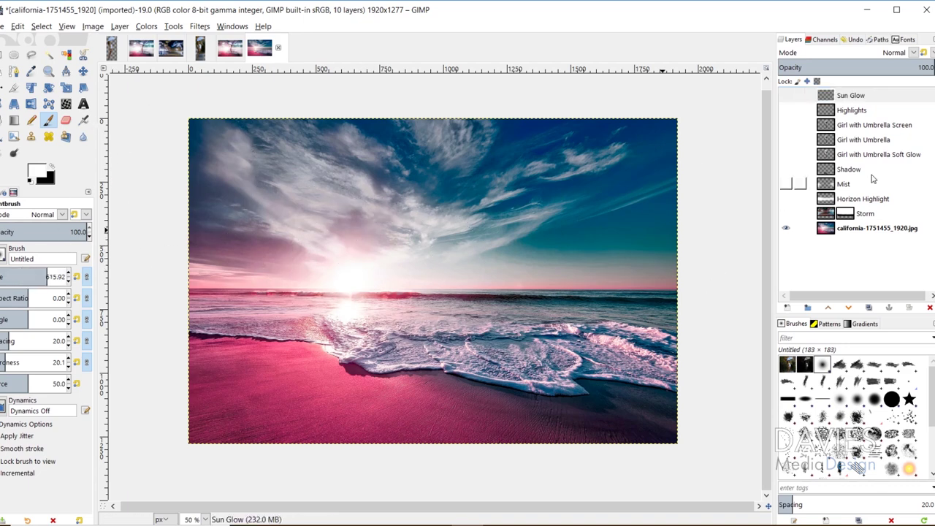
left_click(785, 229, "shift")
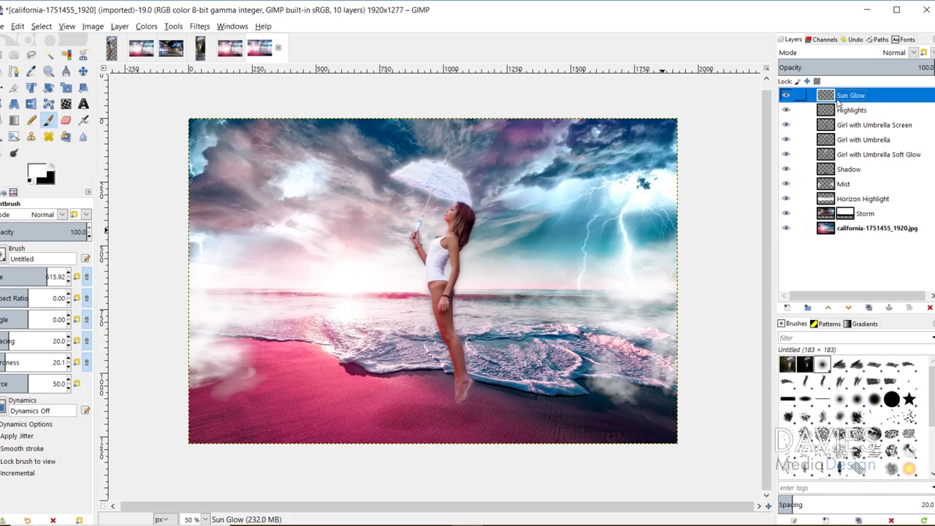
Step: Dab a white glow over the sun on the Sun Glow layer with brush size 814.06 and hardness 28.9, and compare before and after
left_click(49, 274)
left_click(54, 272)
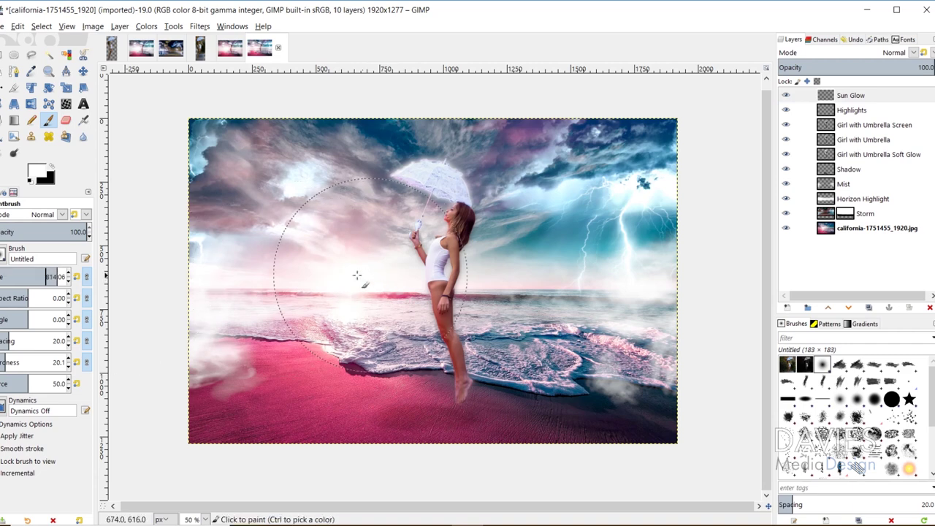
left_click_drag(5, 358, 14, 360)
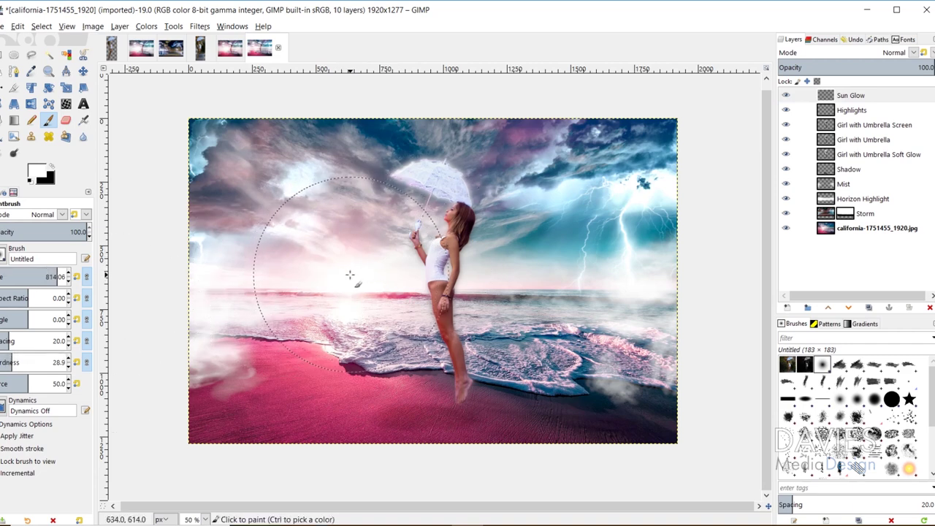
left_click(352, 274)
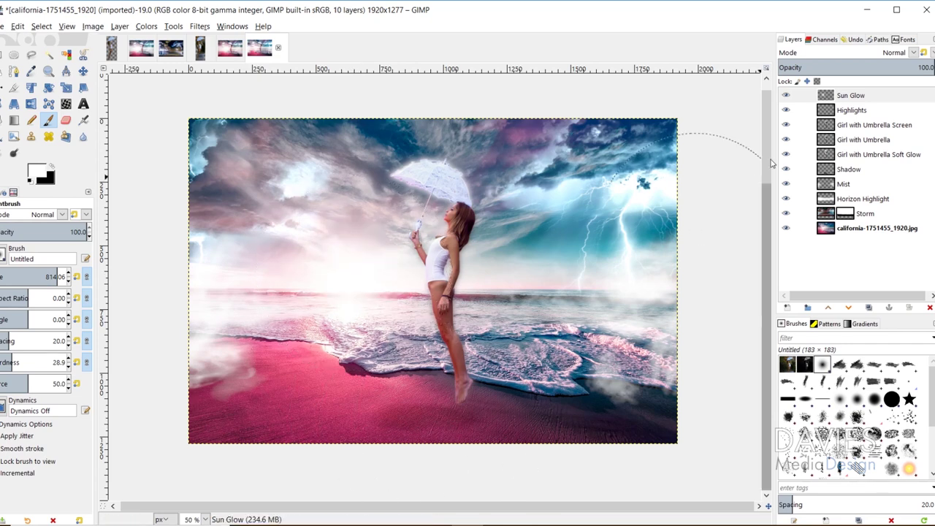
left_click(786, 97)
left_click(785, 96)
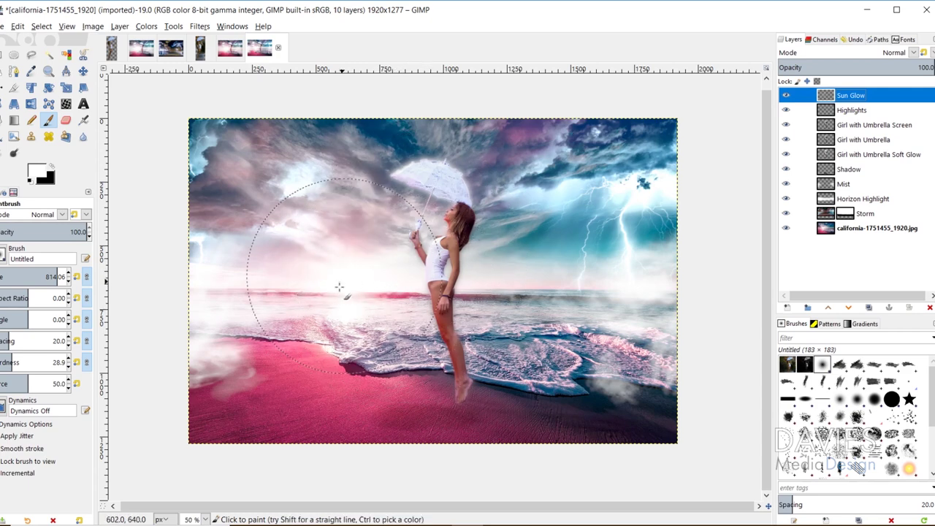
Step: Enlarge the brush to 910.54 and dab the white glow over the sun on the Sun Glow layer
left_click(56, 274)
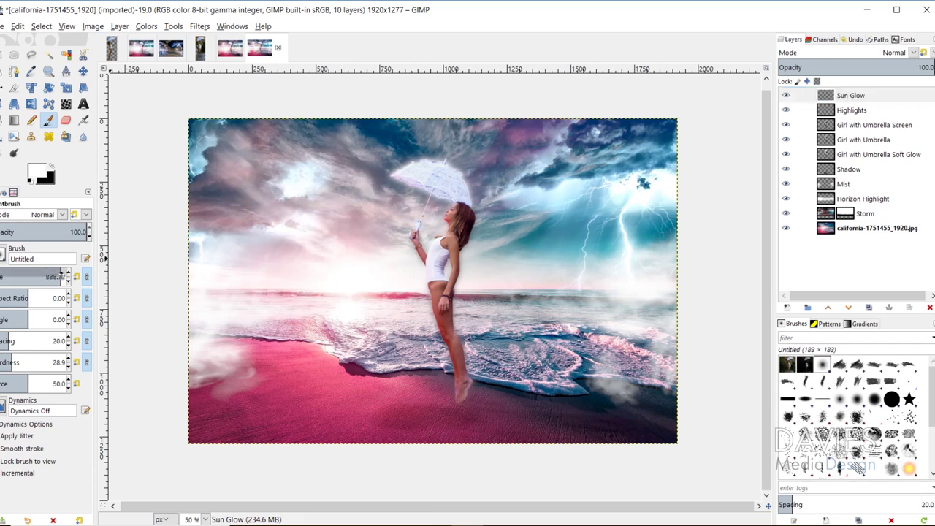
left_click(355, 276)
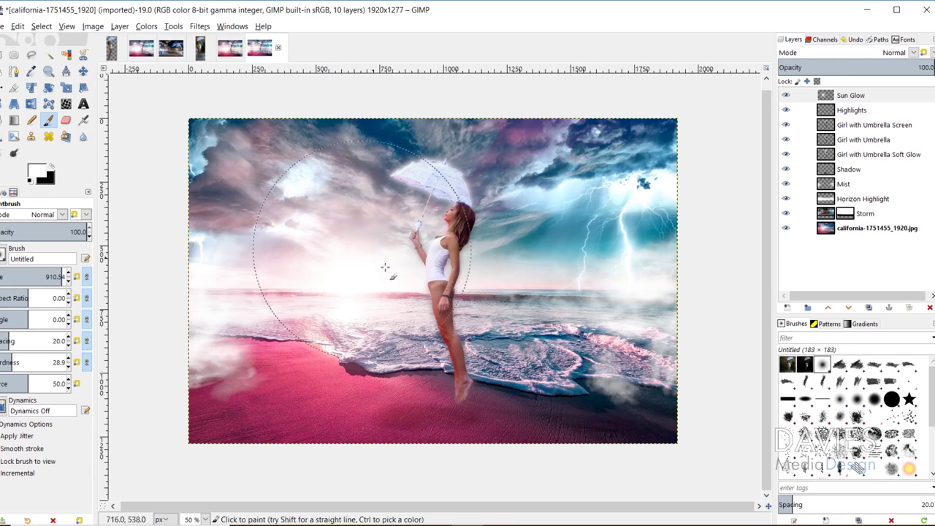
key("m")
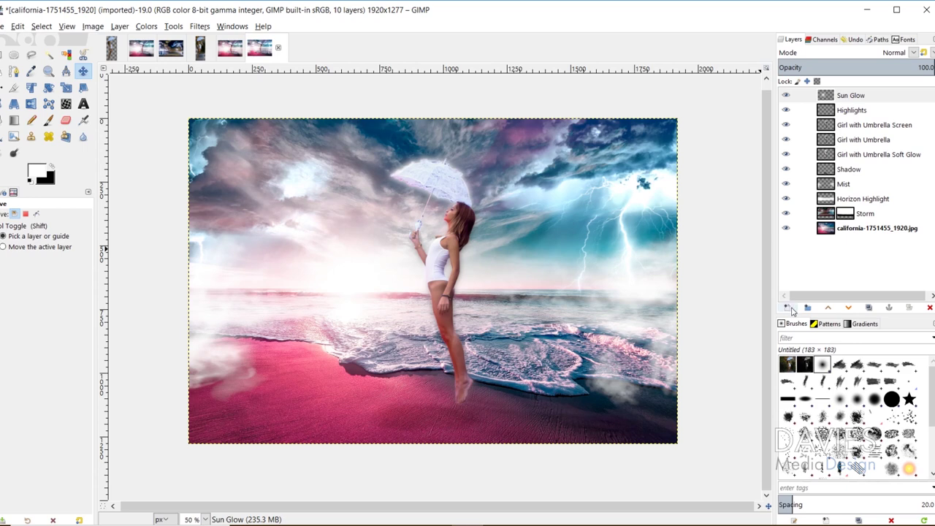
Step: Create a layer named Rain above Sun Glow and fill it with black
left_click(788, 308)
type("Rain")
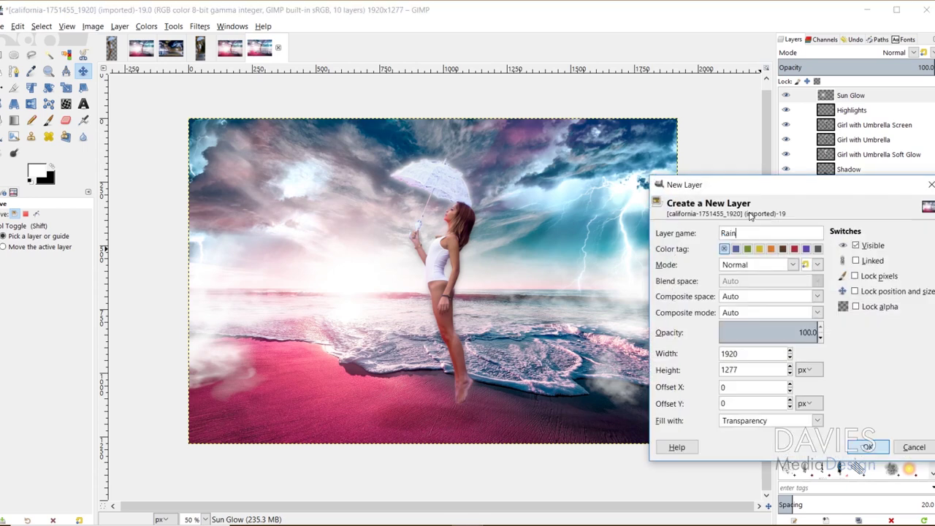
key("Return")
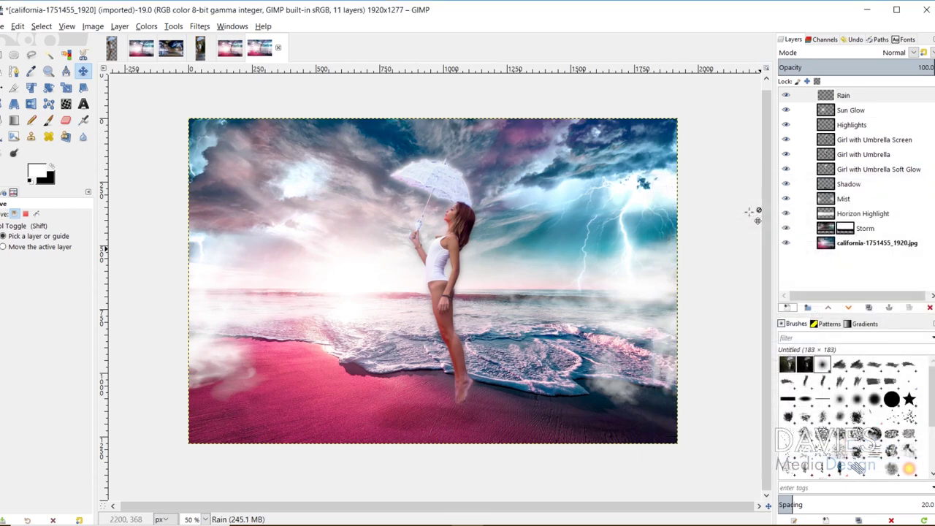
left_click(13, 119)
left_click(32, 181)
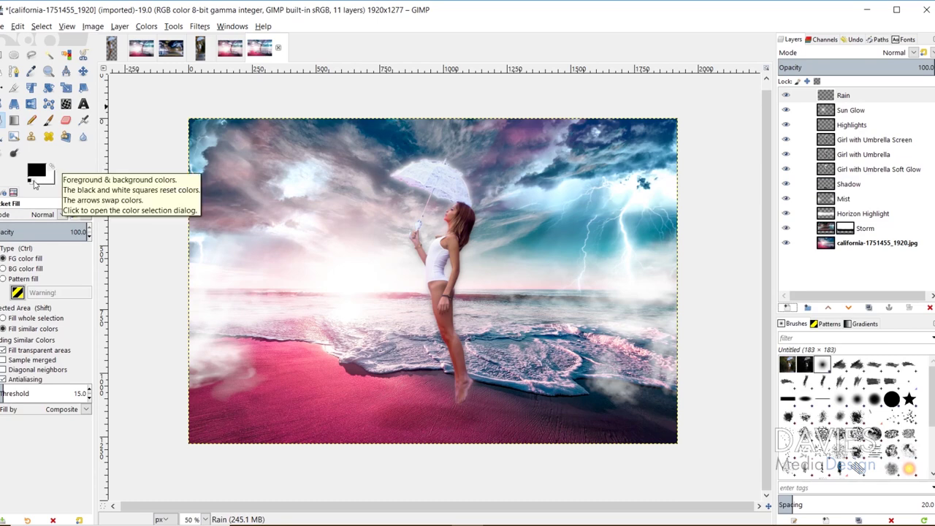
left_click(351, 203)
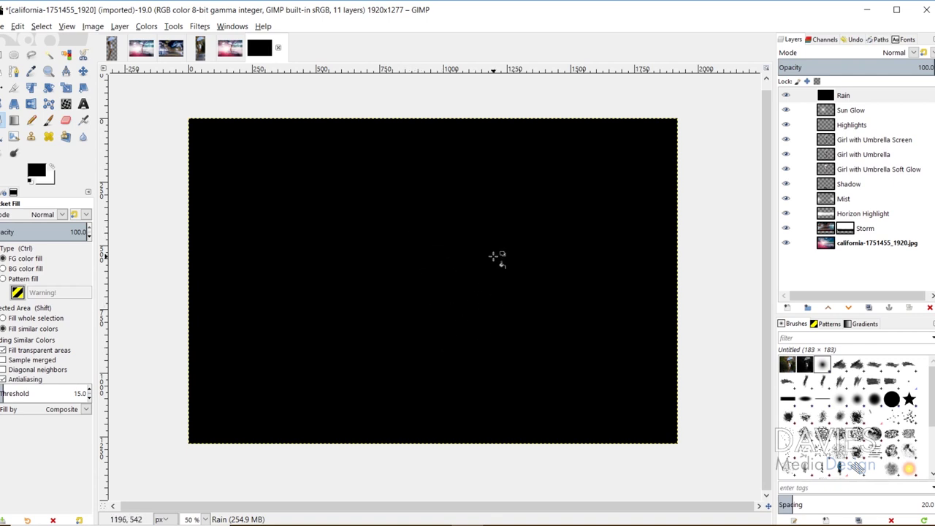
Step: Apply G'MIC's Rain & snow filter to the Rain layer with angle 90, speed 12.70, density 45.20 and radius 0.39
left_click(200, 26)
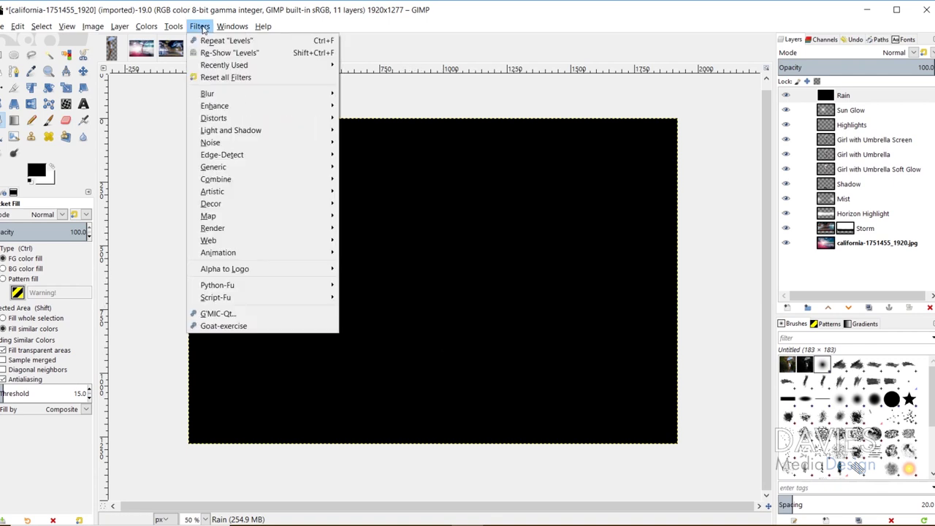
left_click(219, 314)
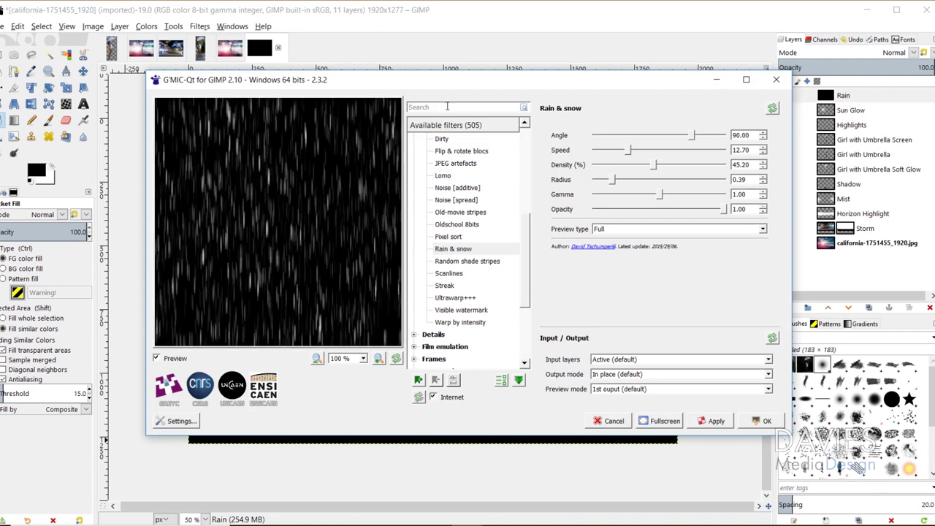
type("Rain")
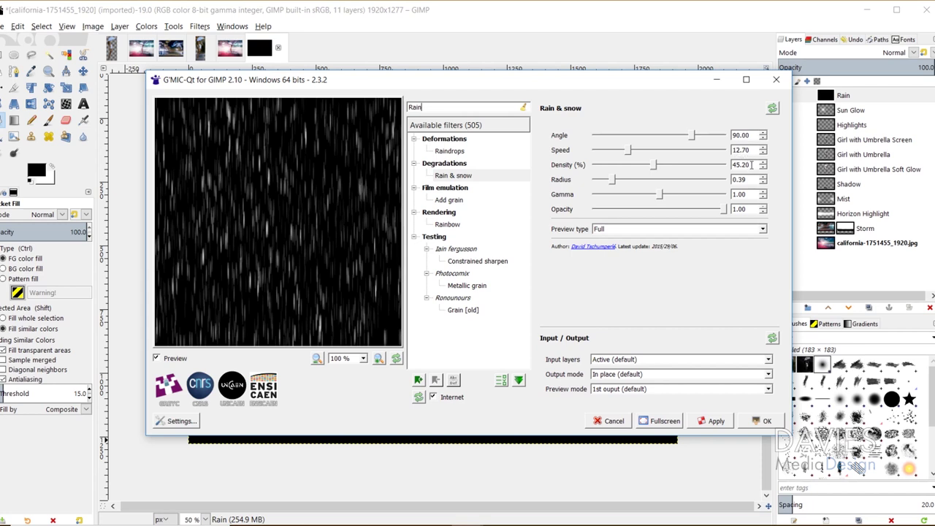
left_click_drag(749, 179, 738, 179)
left_click(715, 421)
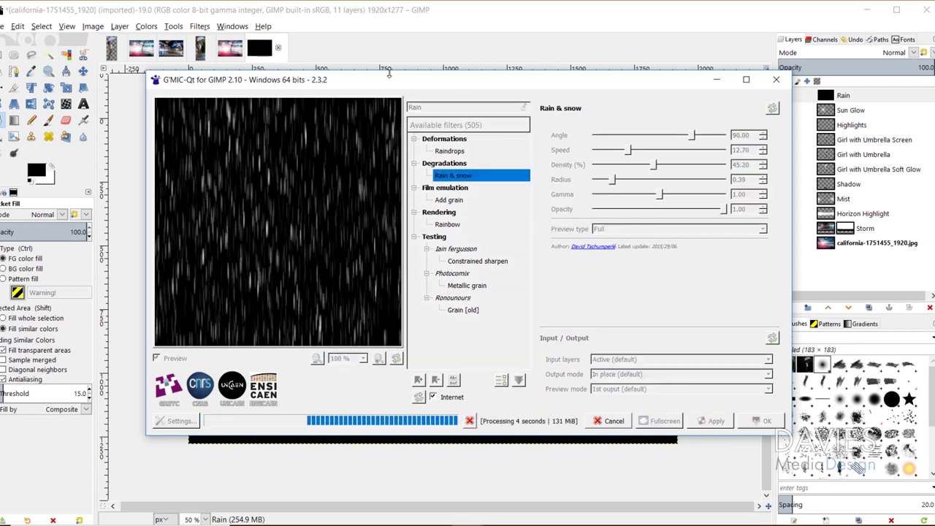
left_click_drag(388, 79, 664, 96)
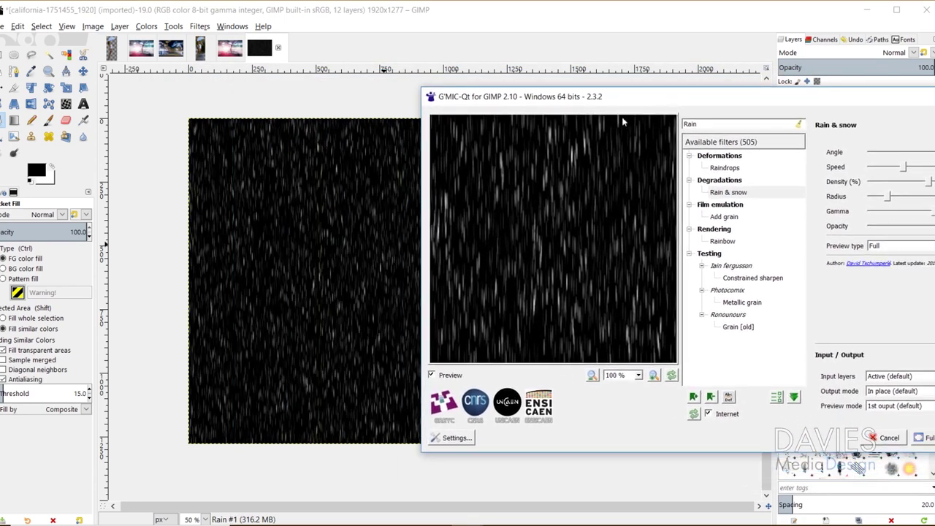
left_click_drag(533, 100, 303, 42)
left_click(811, 379)
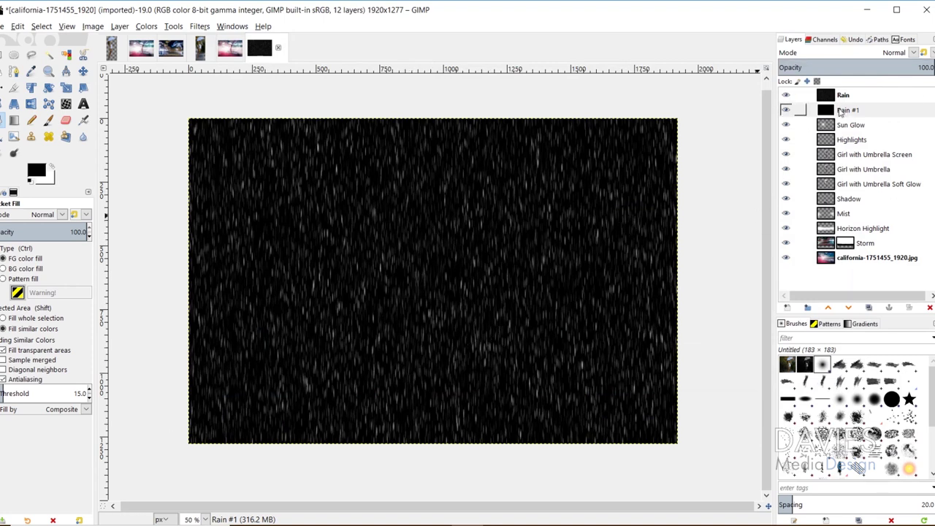
Step: Set the Rain #1 layer's blend mode to Screen and lower the Rain layer's opacity to 48.7
left_click(914, 52)
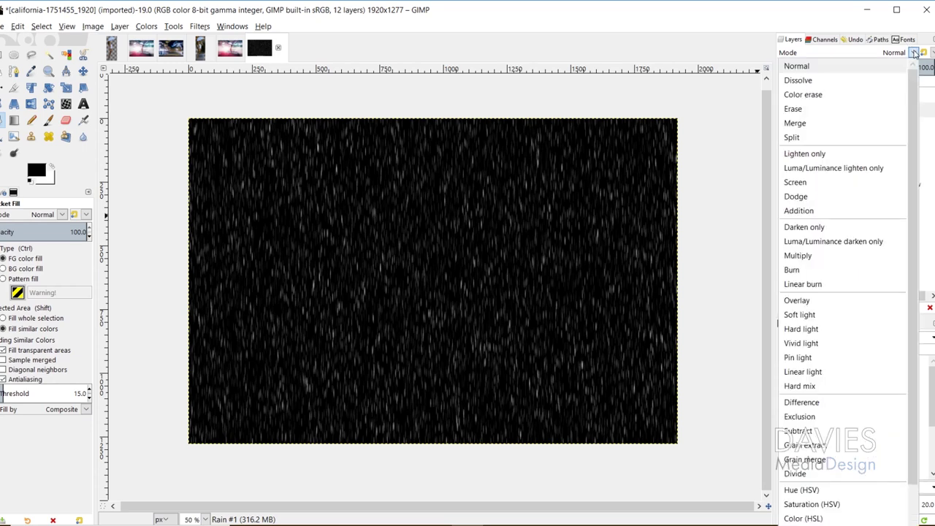
left_click(810, 182)
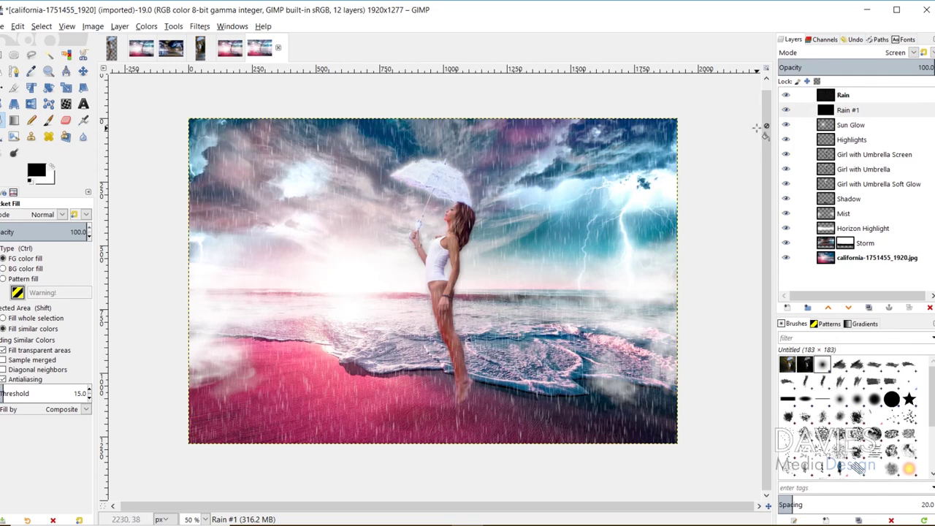
left_click(832, 93)
left_click_drag(916, 67, 860, 68)
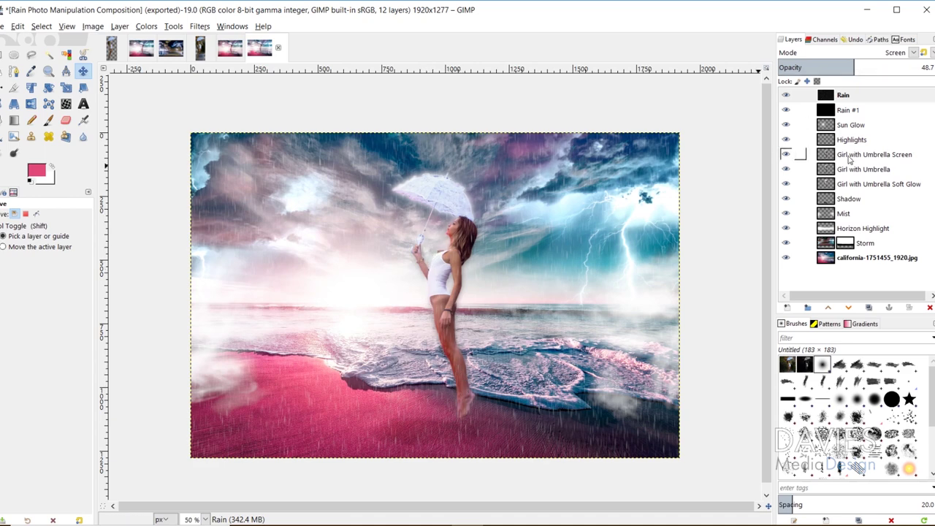
Step: Burn the shadows along the woman's shaded side on the Girl with Umbrella layer, using the Shadows range at exposure 54.8
left_click(827, 170)
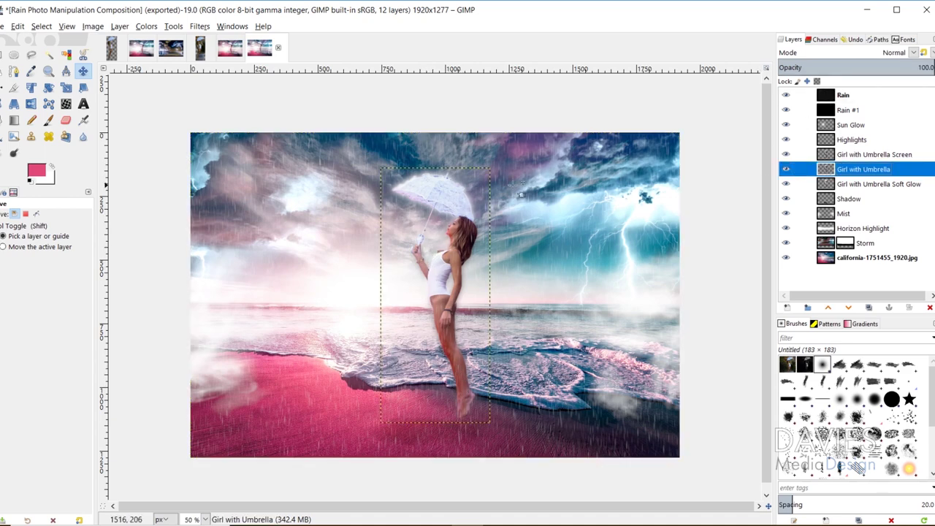
left_click(14, 153)
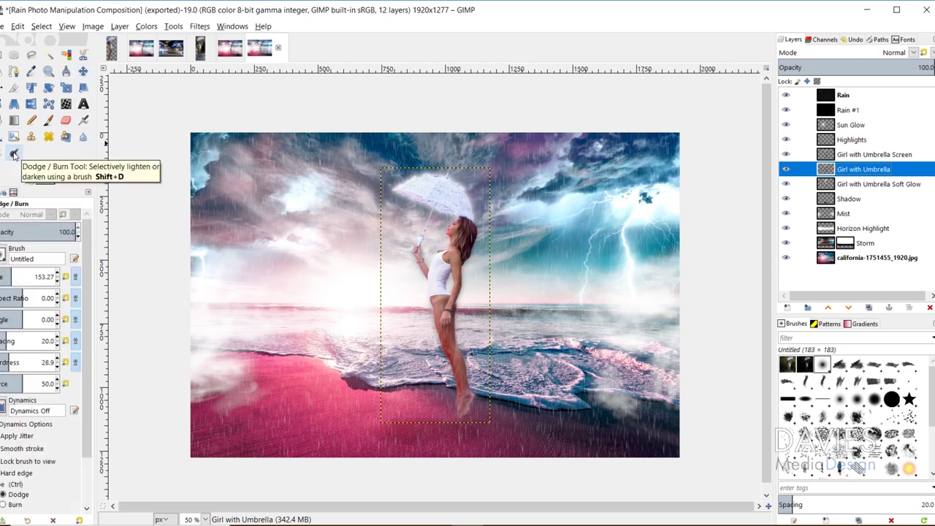
left_click(12, 505)
scroll(45, 485, "down", 2)
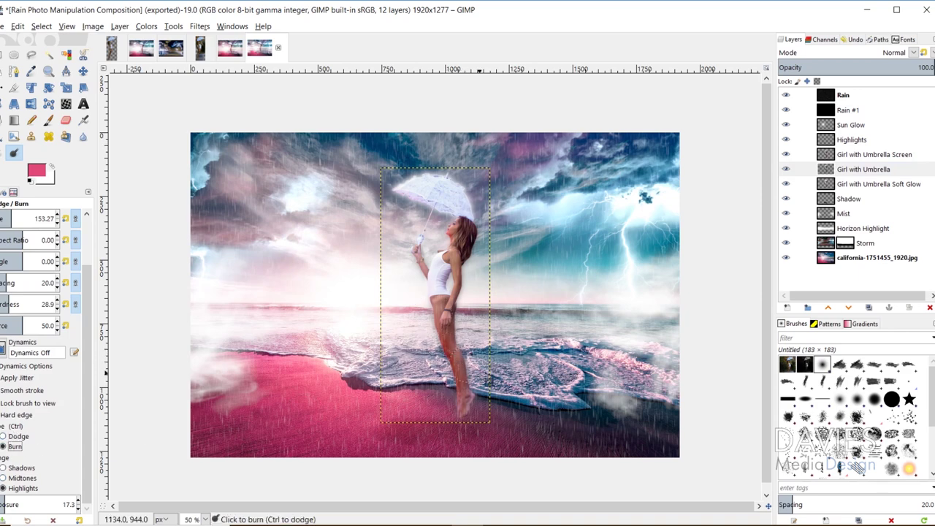
key("z")
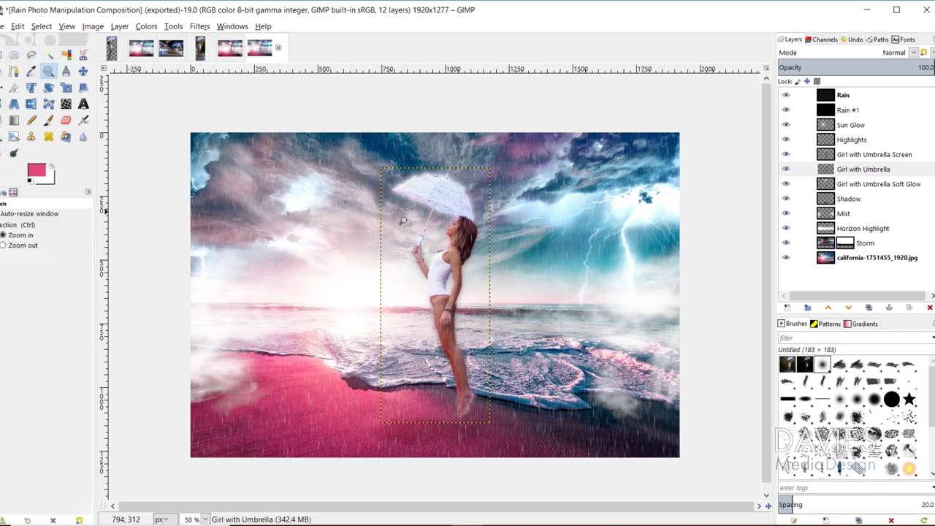
left_click_drag(398, 175, 518, 369)
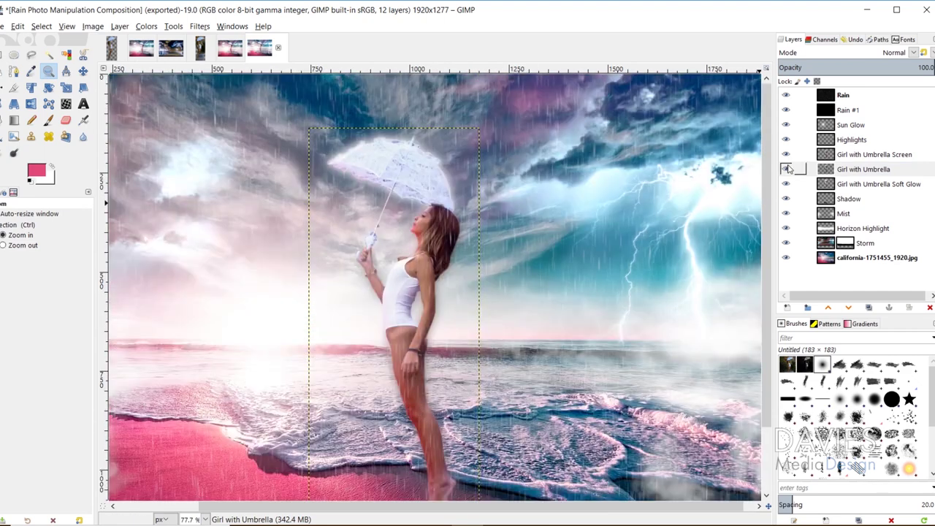
scroll(716, 167, "down", 1)
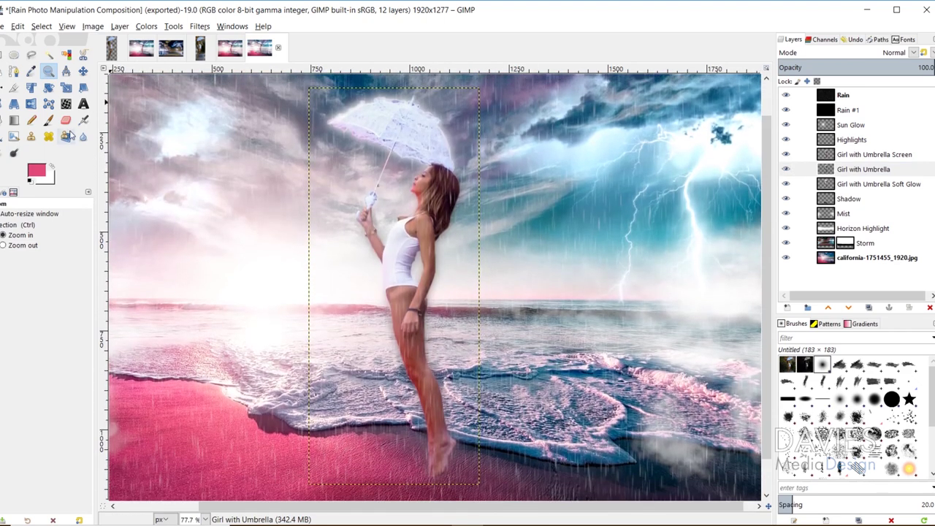
left_click(67, 136)
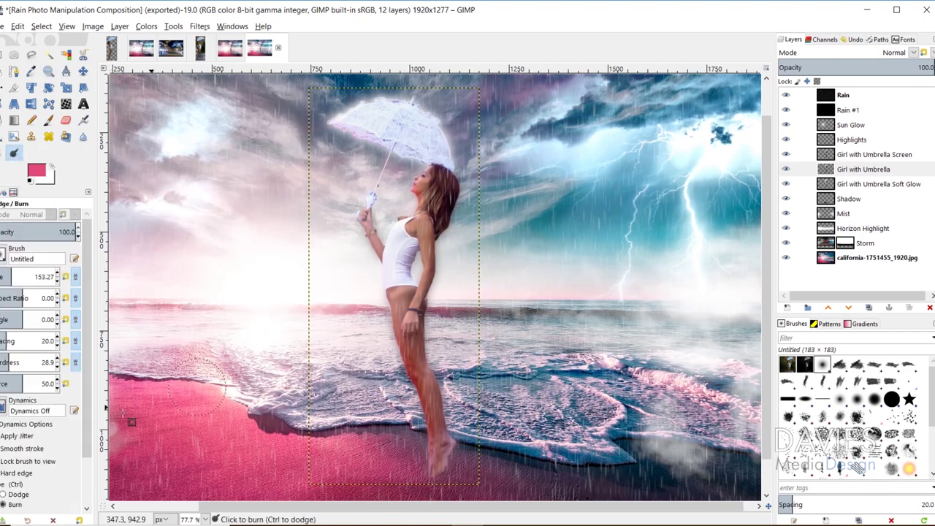
scroll(61, 433, "down", 2)
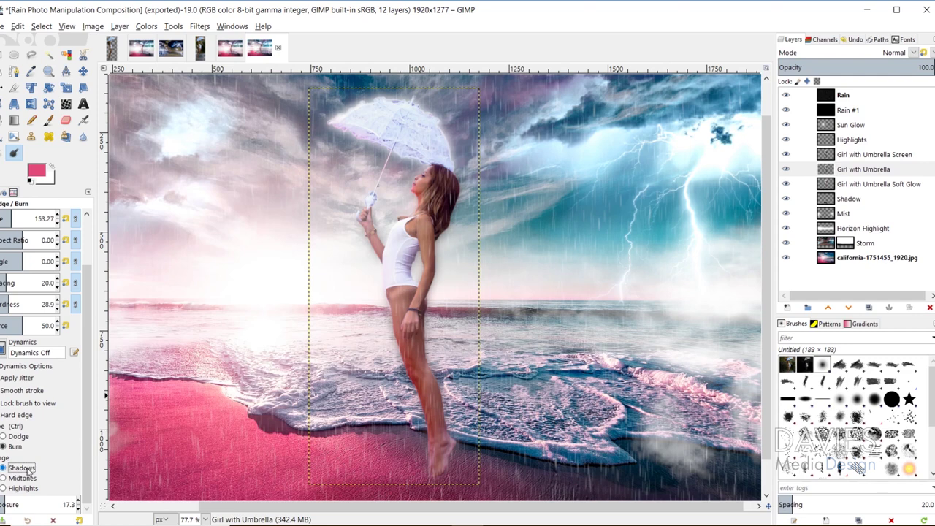
left_click_drag(6, 504, 32, 498)
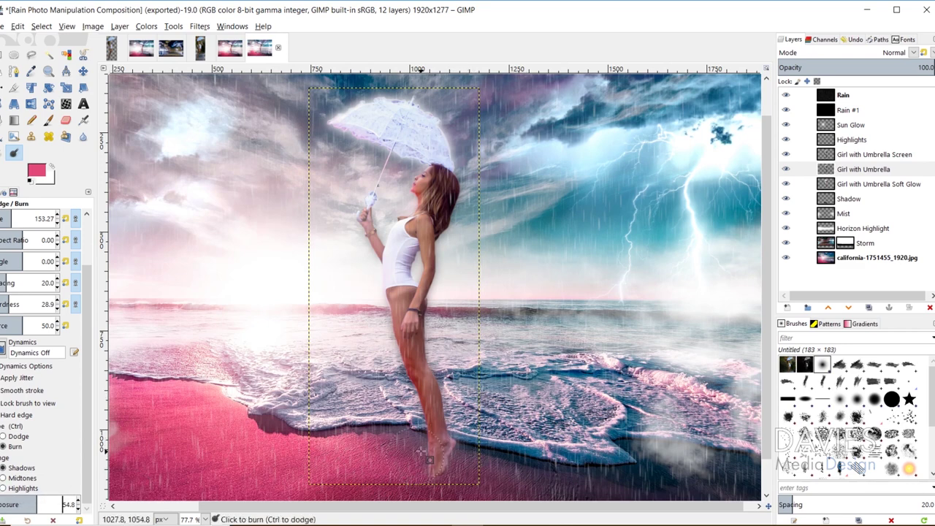
mouse_move(462, 471)
left_mouse_down()
mouse_move(481, 471)
mouse_move(483, 457)
mouse_move(466, 468)
mouse_move(471, 478)
mouse_move(447, 442)
mouse_move(469, 473)
mouse_move(460, 486)
mouse_move(443, 336)
mouse_move(448, 244)
mouse_move(473, 171)
mouse_move(453, 132)
mouse_move(477, 224)
mouse_move(457, 273)
mouse_move(445, 395)
mouse_move(467, 438)
mouse_move(458, 468)
left_mouse_up()
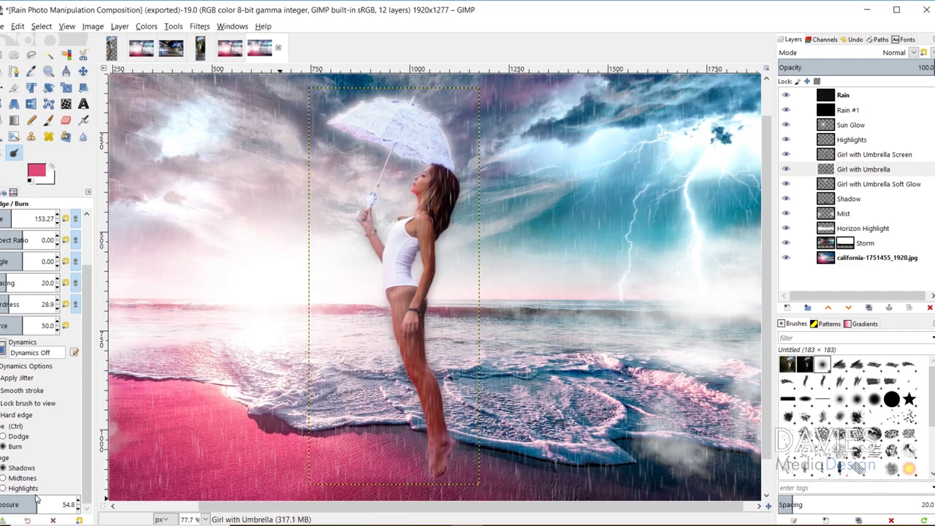
Step: Burn the woman's midtones from her feet upward at exposure 67.3, and switch the burn range to Highlights
left_click_drag(36, 499, 47, 502)
mouse_move(489, 486)
left_mouse_down()
mouse_move(464, 466)
mouse_move(463, 441)
mouse_move(457, 470)
mouse_move(473, 436)
left_mouse_up()
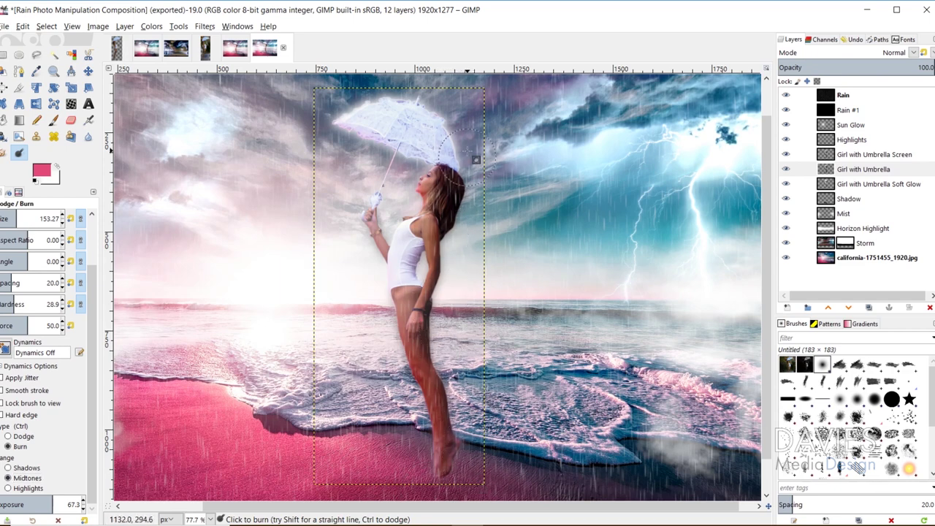
left_click(7, 488)
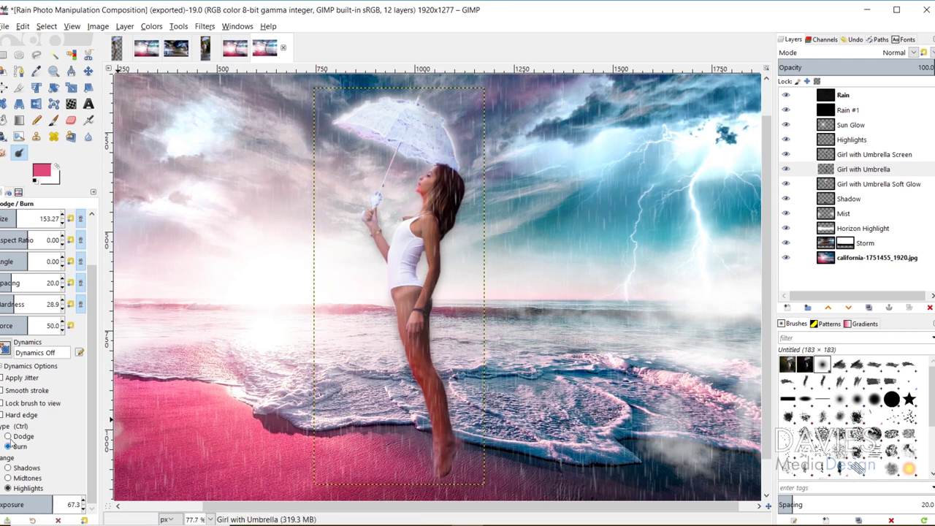
Step: Dodge the shadows on the woman's sunlit side, using the Shadows range at exposure 28.6
left_click(8, 436)
left_click(29, 504)
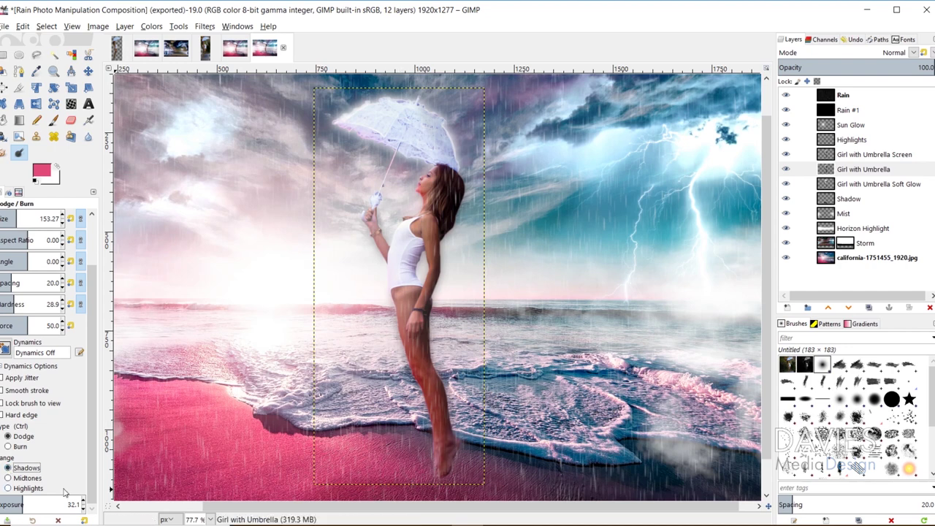
left_click_drag(22, 502, 19, 499)
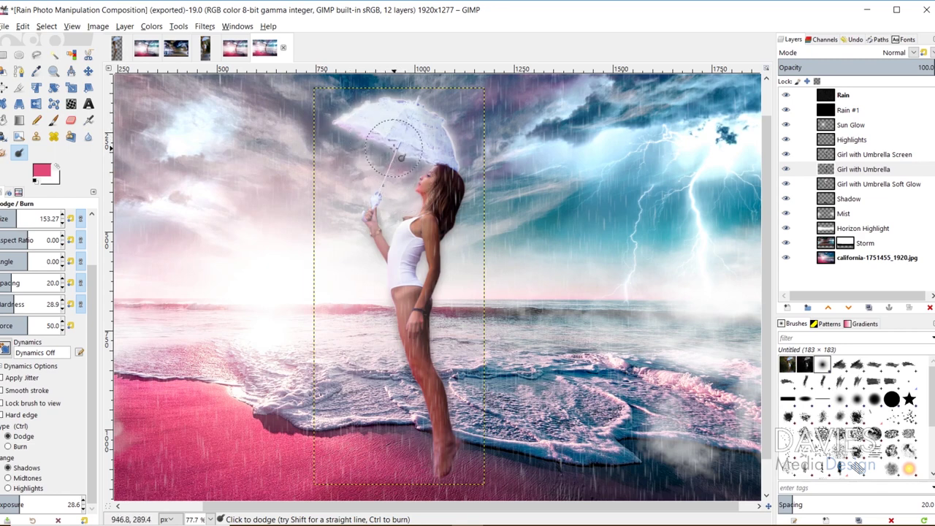
Step: Dodge the woman's sunlit side in the Midtones range, and in the Highlights range at exposure 20.8
left_click(8, 477)
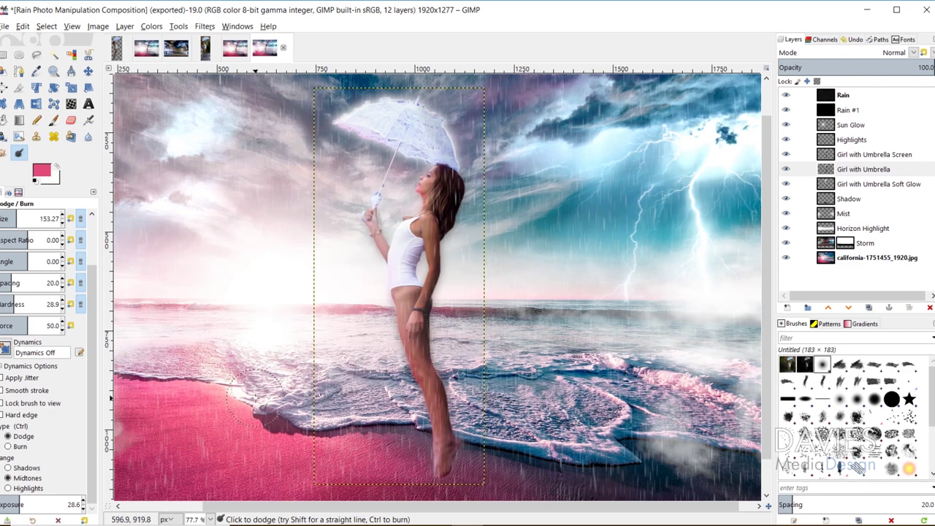
left_click(9, 488)
left_click_drag(22, 504, 16, 504)
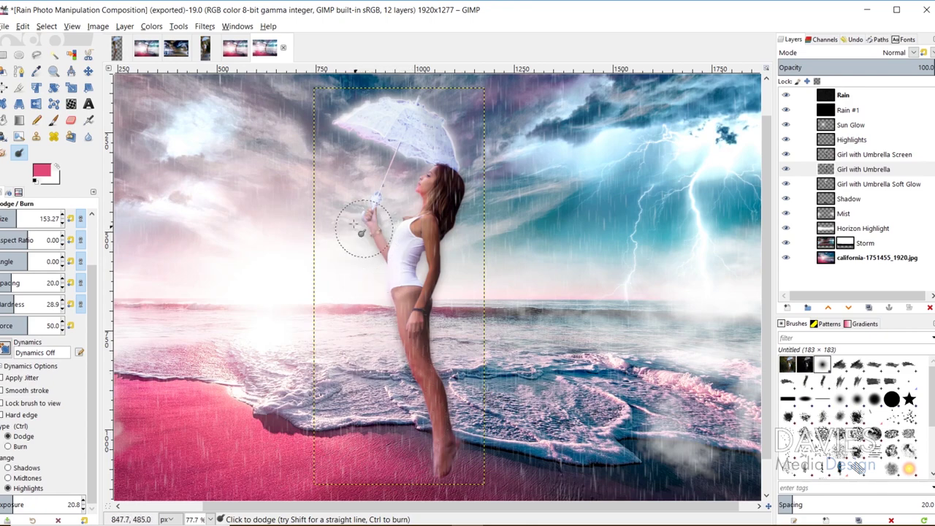
Step: Create a transparent layer named Vignette and move it above the Rain layer
key("z")
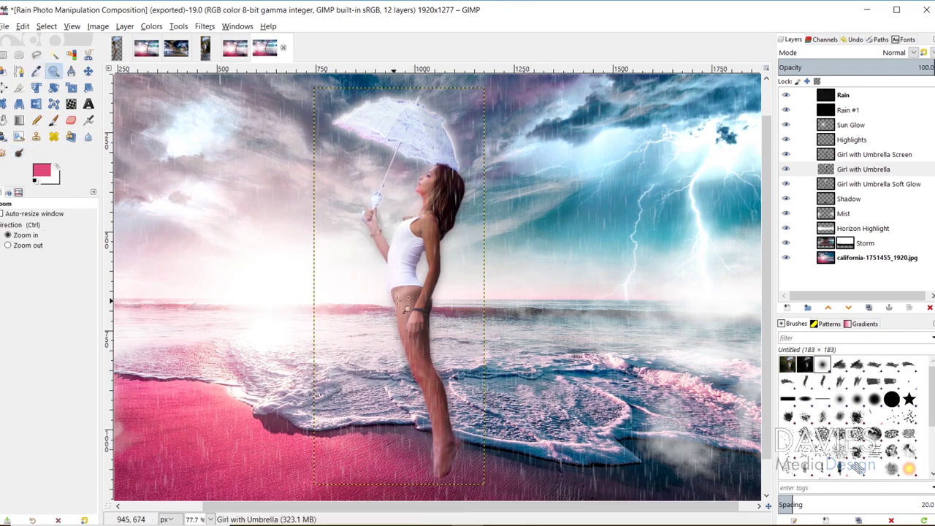
left_click(405, 309, "ctrl")
left_click(411, 343, "ctrl")
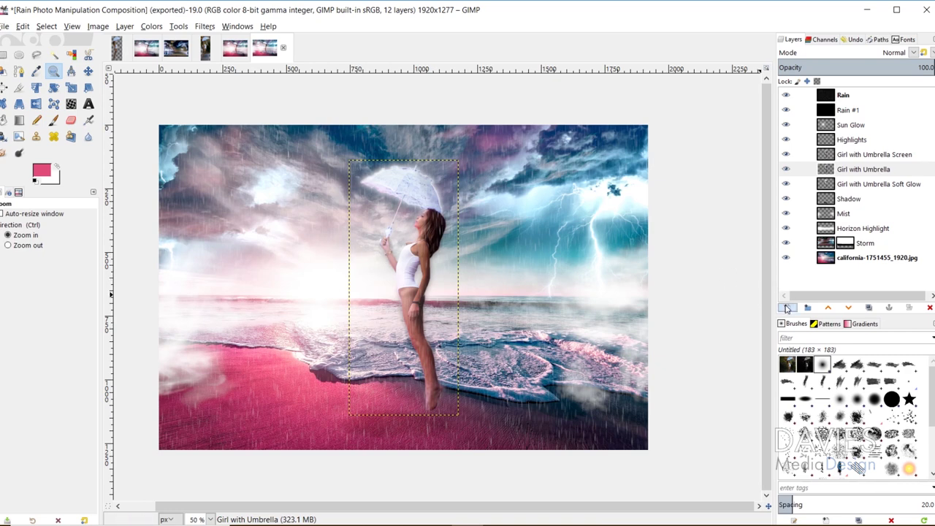
left_click(787, 309)
type("Vignette")
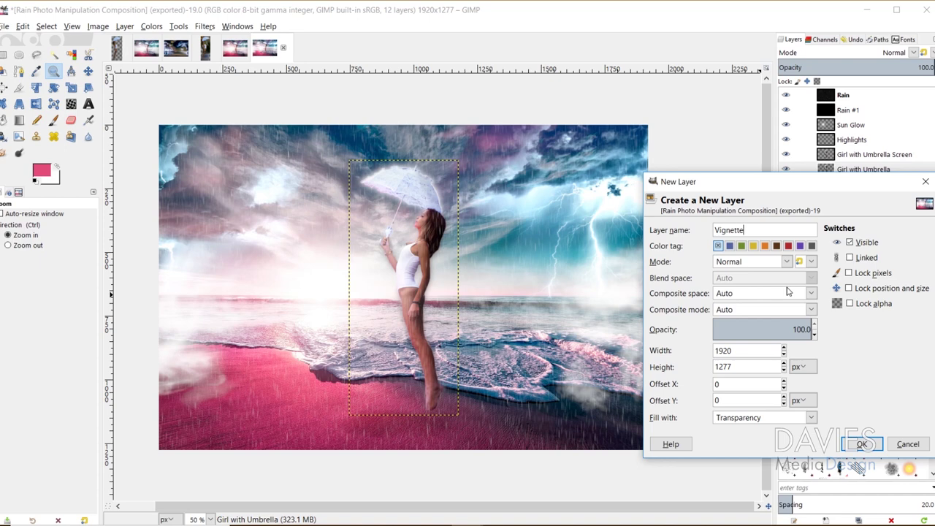
key("Return")
left_click_drag(826, 173, 831, 95)
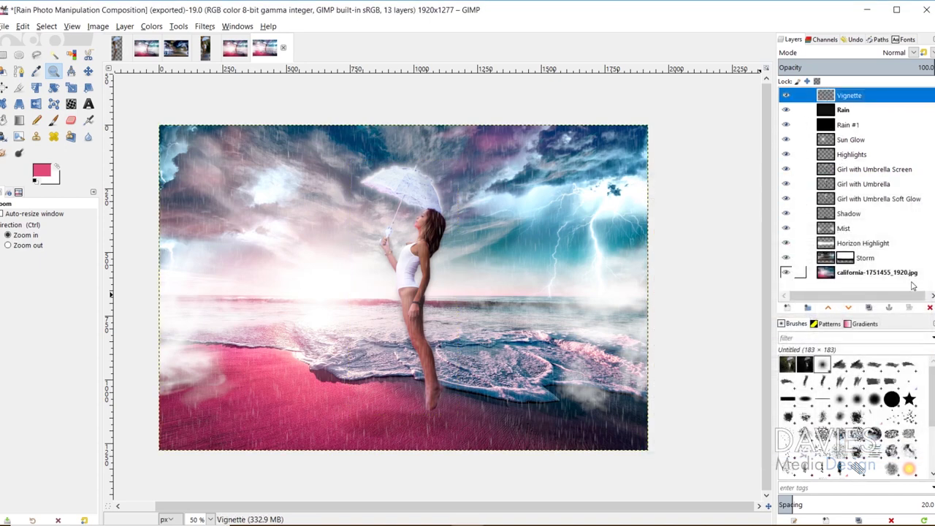
Step: Apply a black circular Vignette filter with radius 1.200 and softness 0.800 to the Vignette layer, and lower its opacity to 39.0
left_click(206, 26)
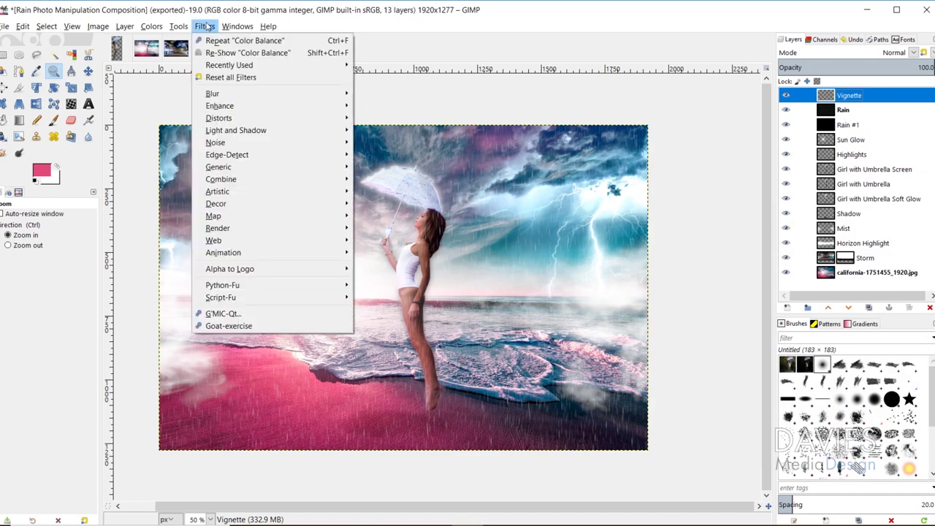
mouse_move(248, 131)
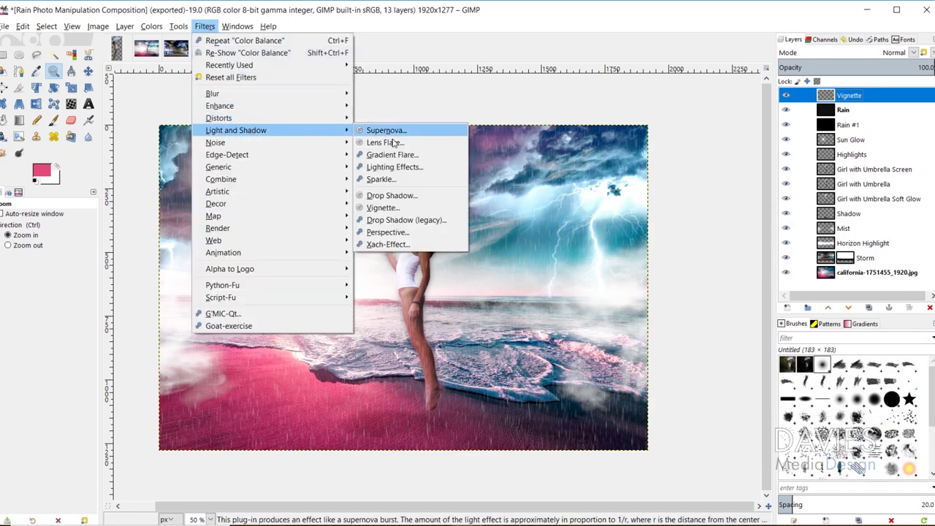
left_click(383, 207)
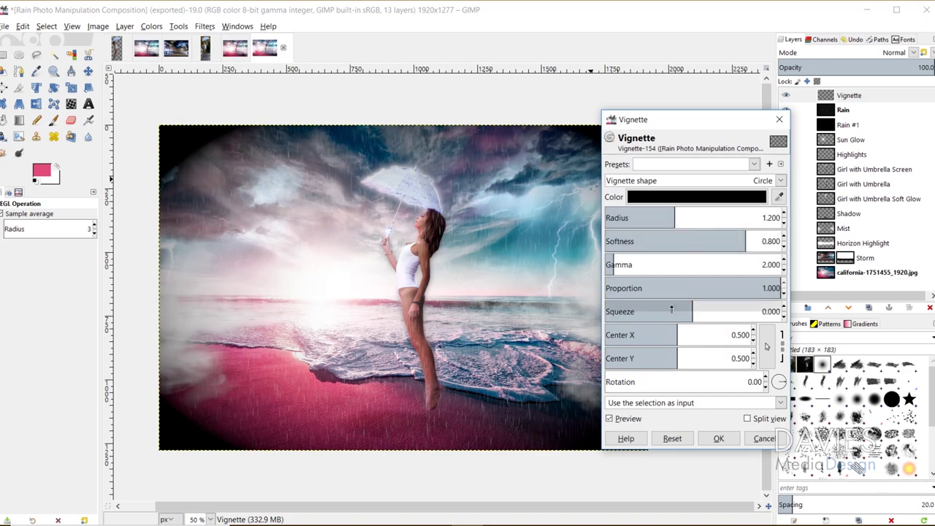
left_click(718, 438)
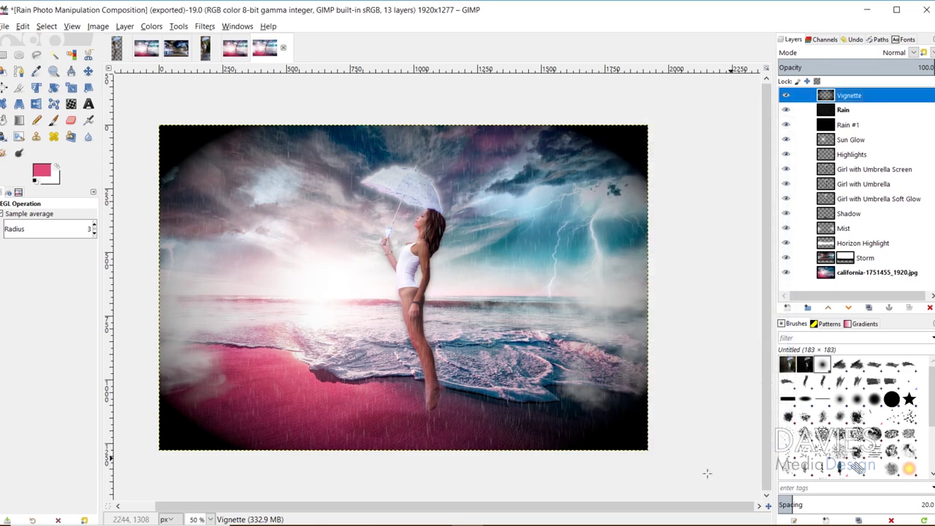
left_click_drag(913, 67, 839, 64)
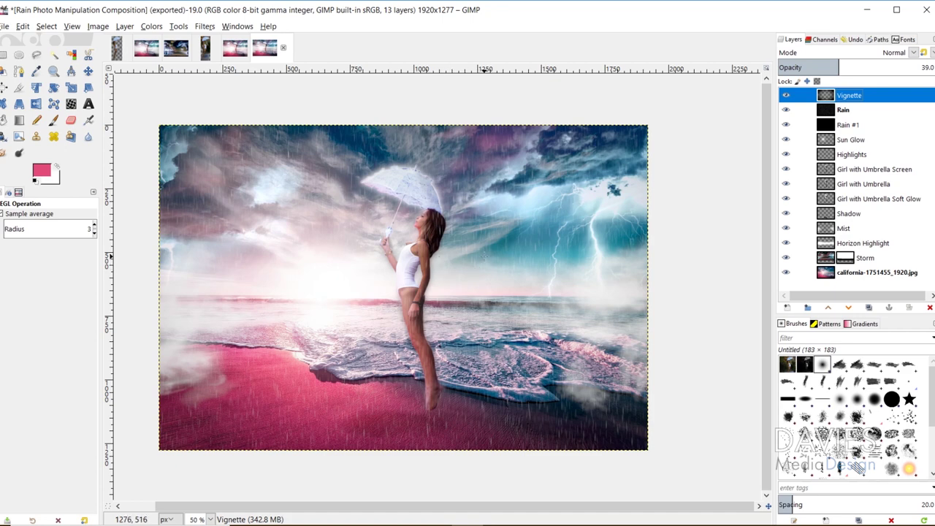
Step: Export the composition as a JPEG at quality 100, replacing Rain Photo Manipulation Composition.jpg in the GIMP Photos folder
left_click(4, 26)
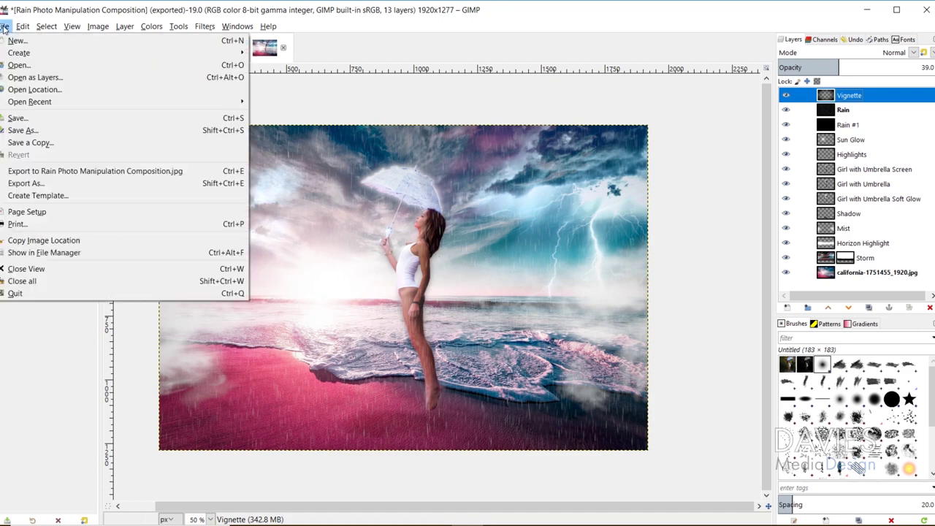
left_click(33, 184)
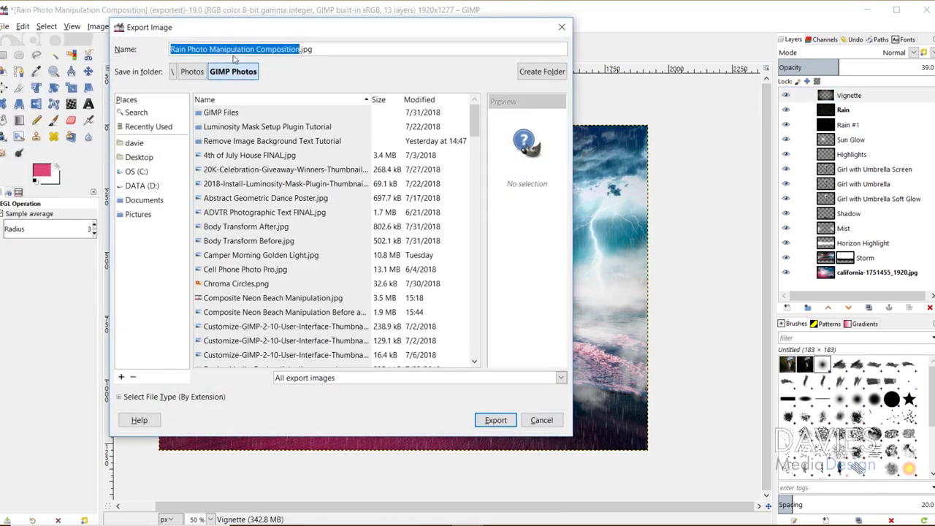
left_click(174, 397)
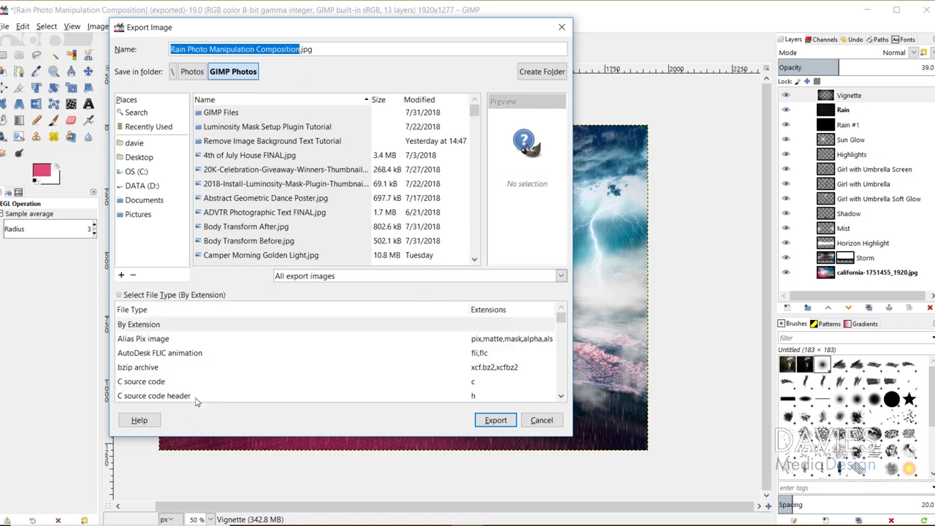
scroll(197, 356, "down", 5)
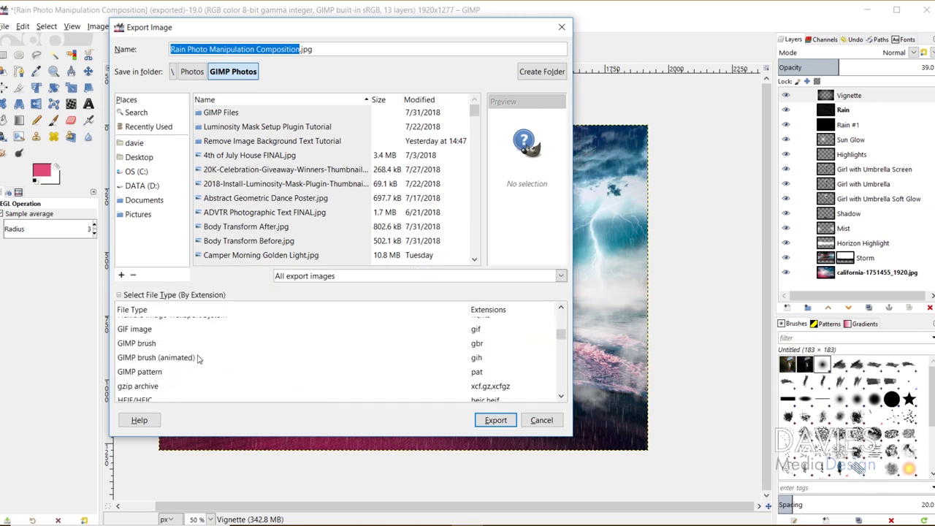
left_click(175, 341)
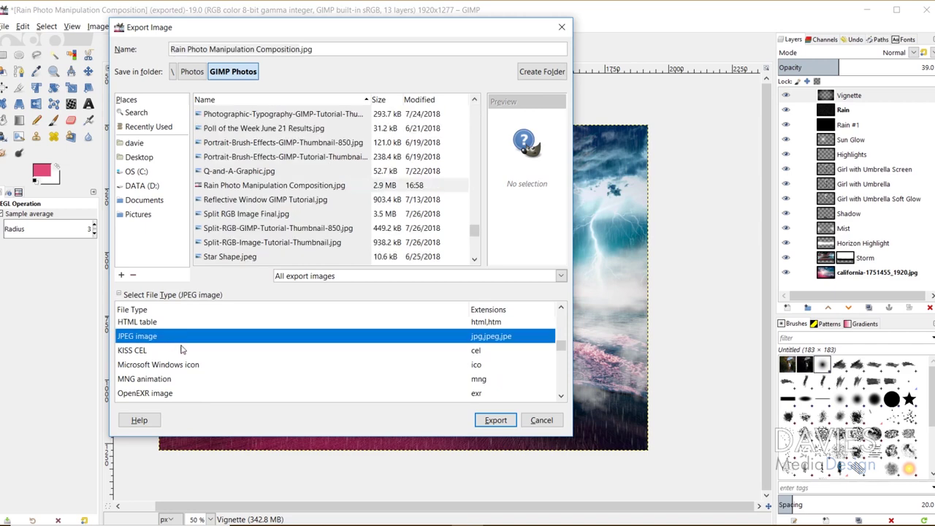
left_click(494, 420)
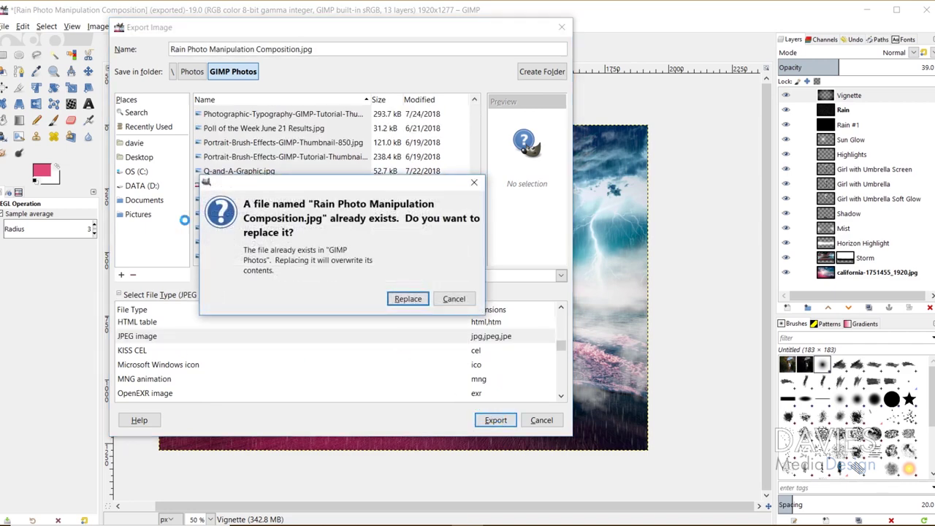
left_click(407, 299)
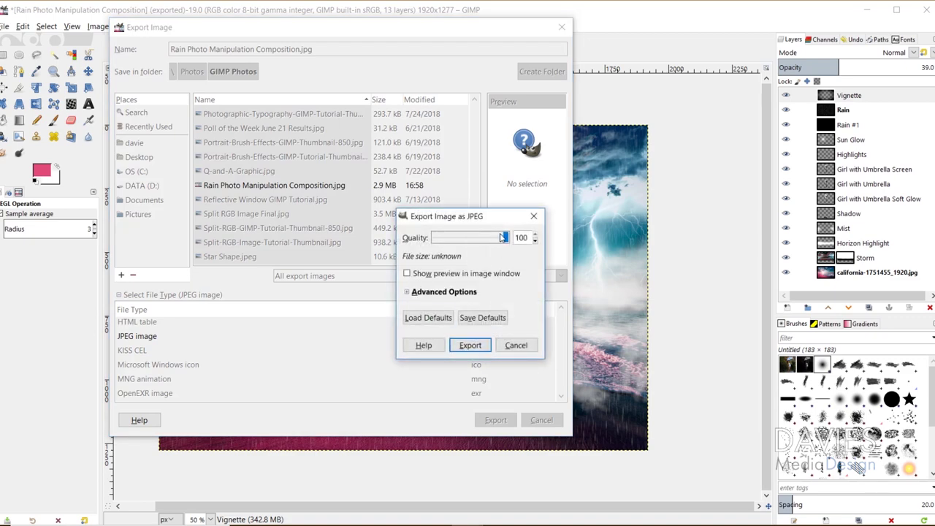
left_click(470, 344)
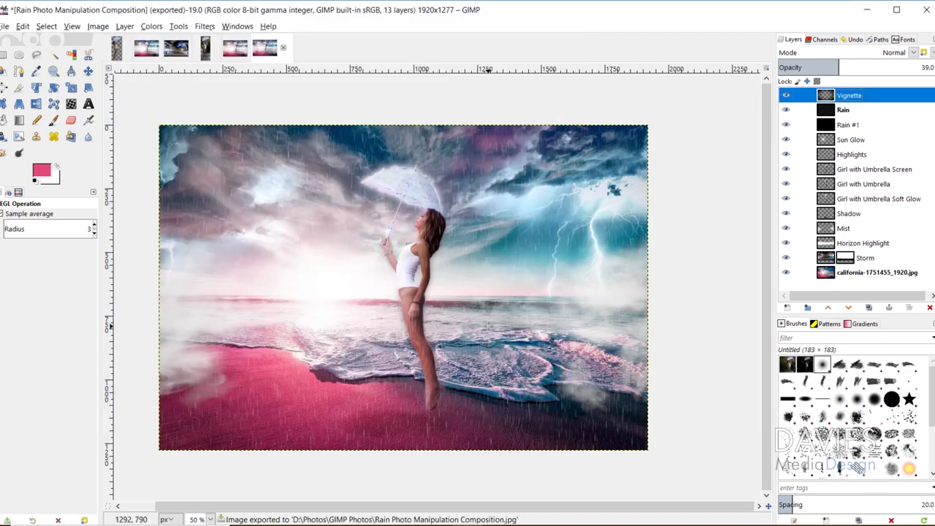
Step: Open the exported Rain Photo Manipulation Composition.jpg from the recent files
left_click(4, 27)
mouse_move(40, 102)
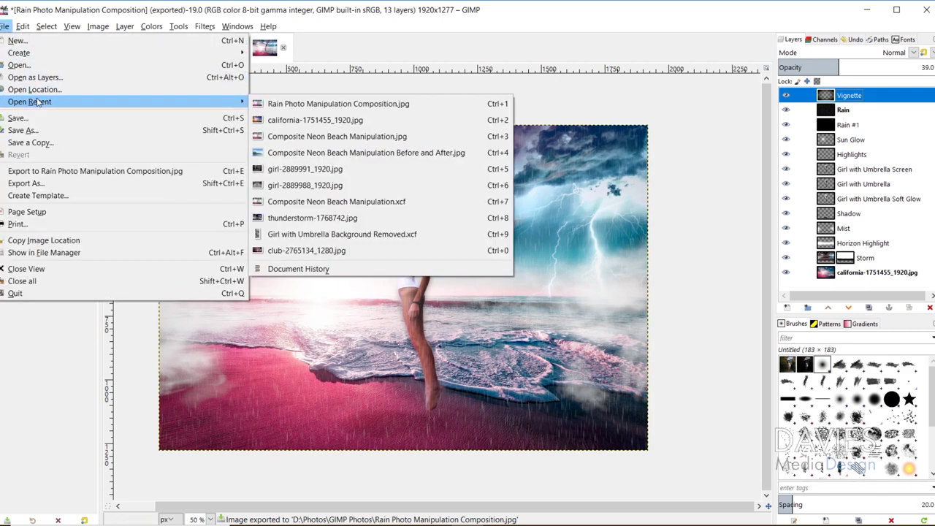
left_click(352, 104)
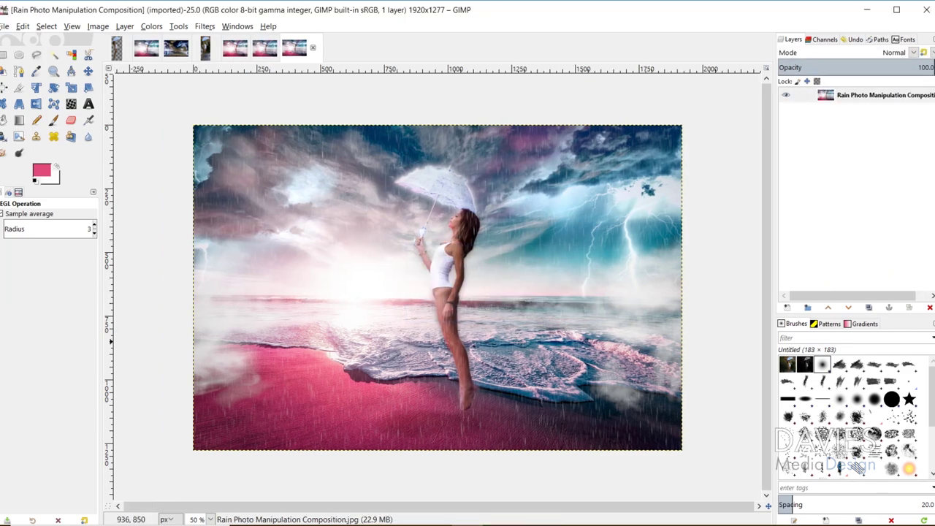
Step: Open Color Balance for the reopened image and set the midtones to Cyan-Red 2.7, Magenta-Green -1.8 and Yellow-Blue -3.6
left_click(152, 27)
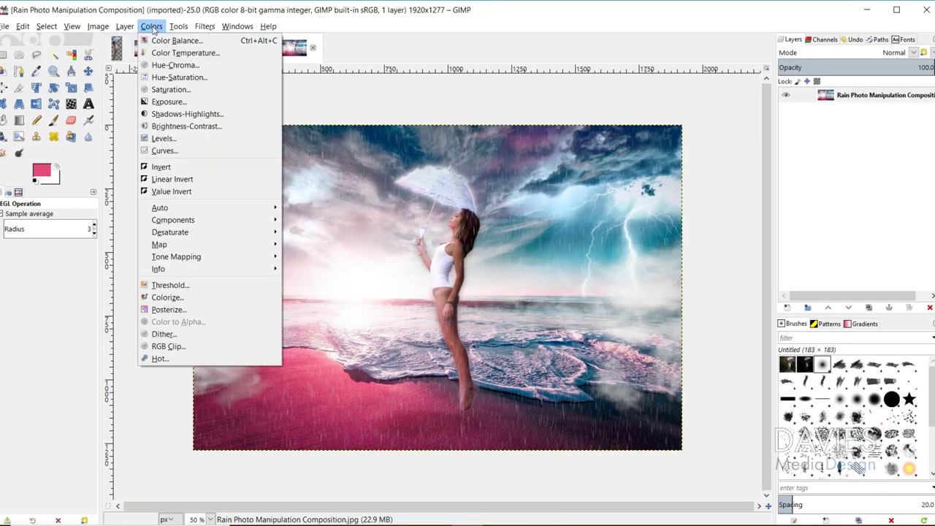
left_click(175, 37)
left_click(703, 248)
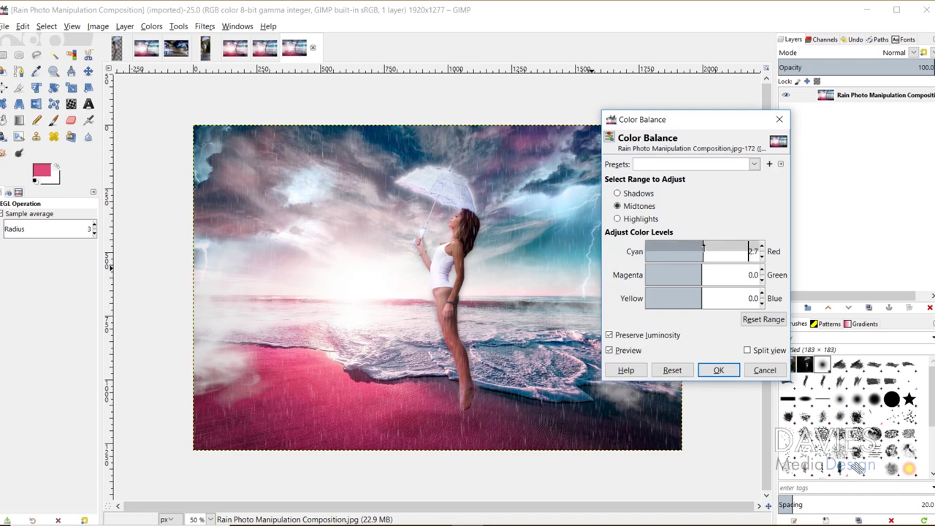
left_click_drag(702, 271, 699, 295)
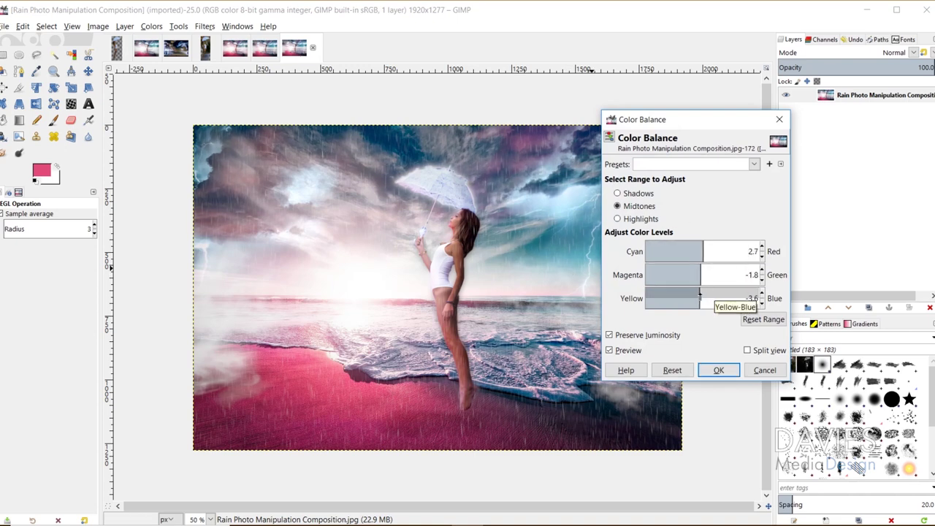
Step: Adjust the shadows in Color Balance, setting Cyan-Red to -2.7 and slightly shifting the Magenta-Green and Yellow-Blue levels
left_click(618, 193)
left_click(703, 248)
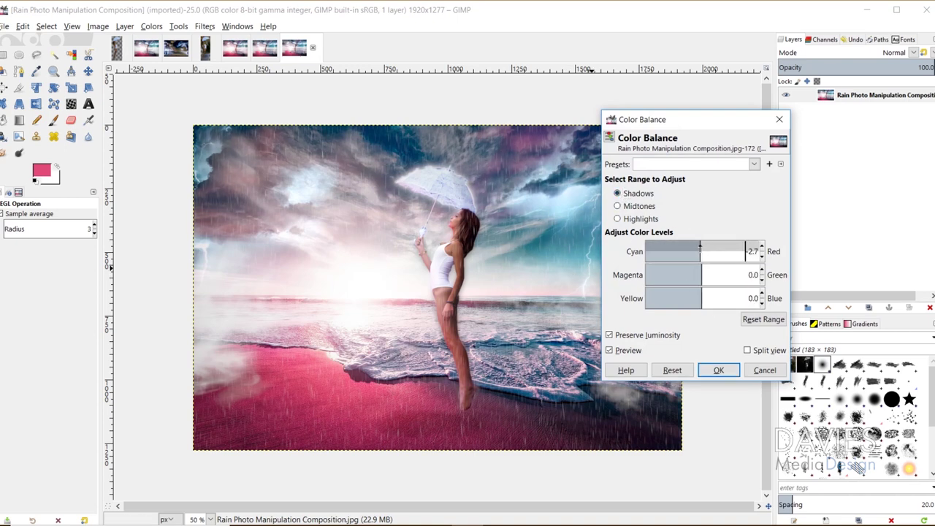
left_click_drag(702, 271, 699, 292)
left_click(698, 292)
Step: Set the highlights to Cyan-Red 3.6, Magenta-Green -1.8 and Yellow-Blue -0.9, compare with the preview off, and apply the Color Balance
left_click(617, 218)
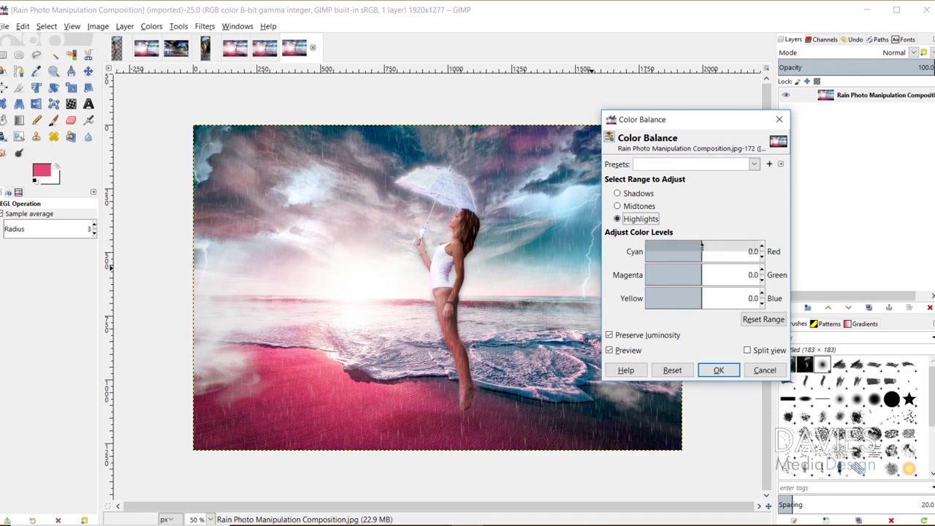
left_click_drag(701, 249, 700, 296)
left_click(609, 350)
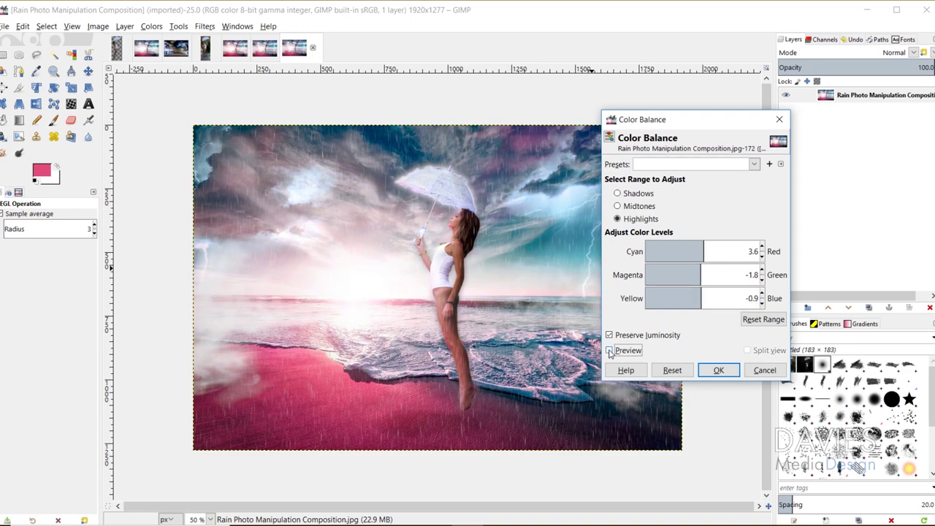
left_click(610, 351)
left_click(717, 370)
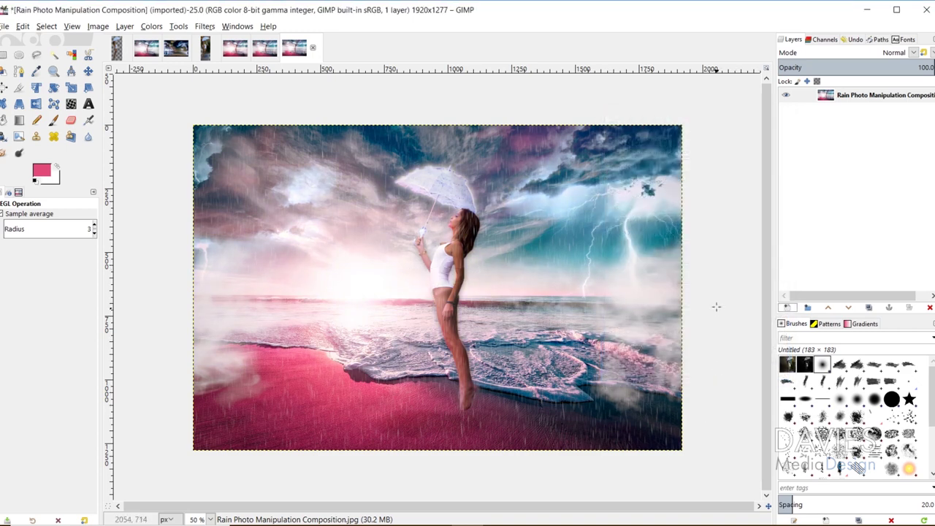
Step: Create a transparent layer named Color Overlay above the image layer
left_click(786, 307)
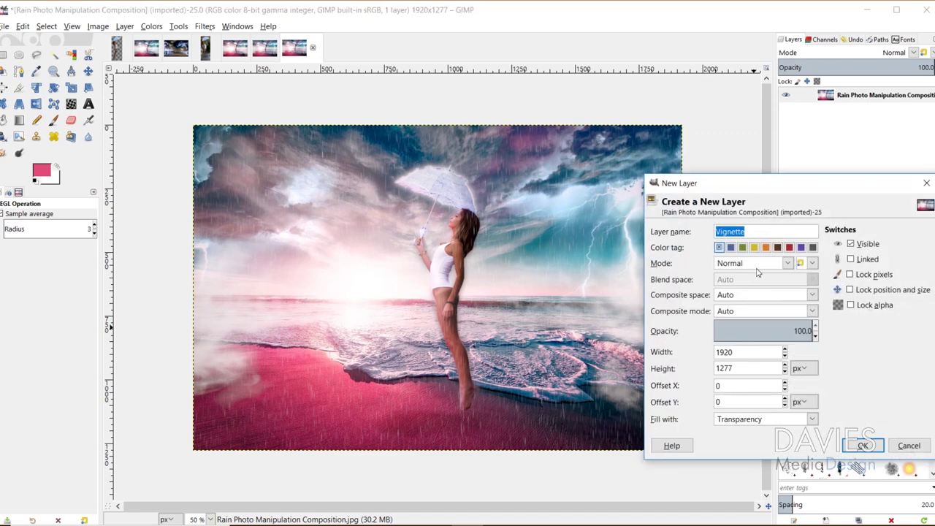
type("Color Overlay")
key("Return")
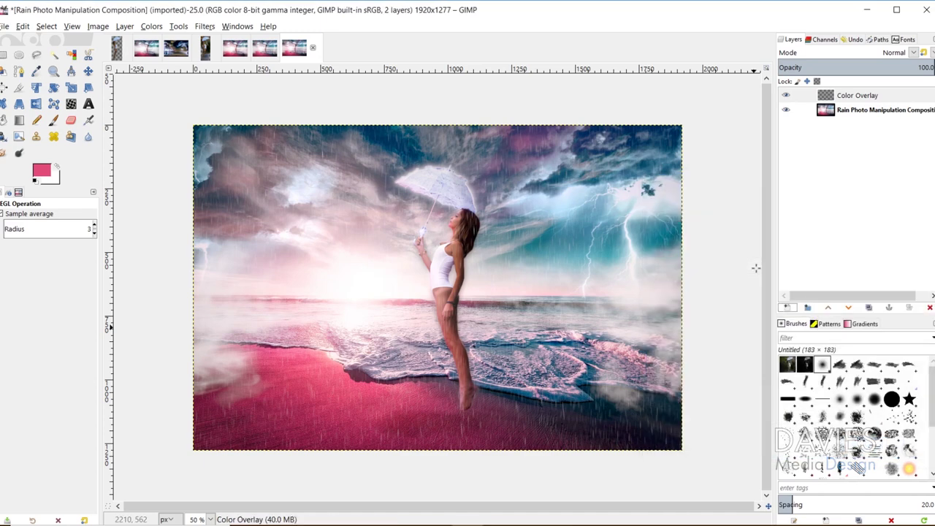
Step: Fill the Color Overlay layer with the pink foreground color e14a78 using Bucket Fill
left_click(4, 119)
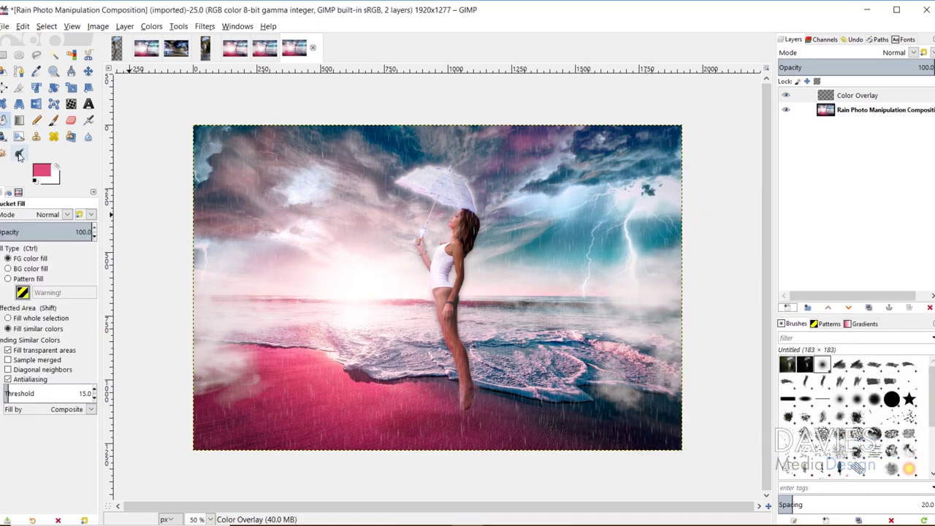
left_click(41, 171)
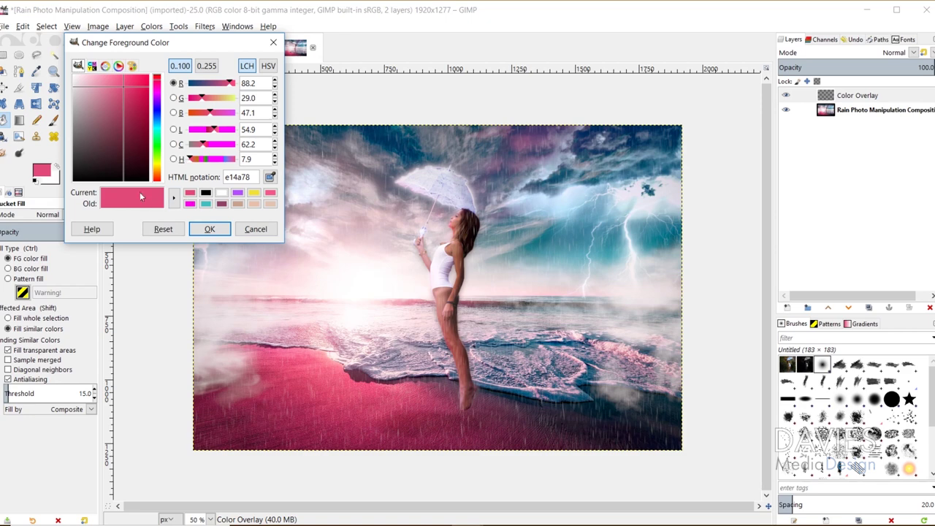
left_click(270, 177)
left_click(211, 229)
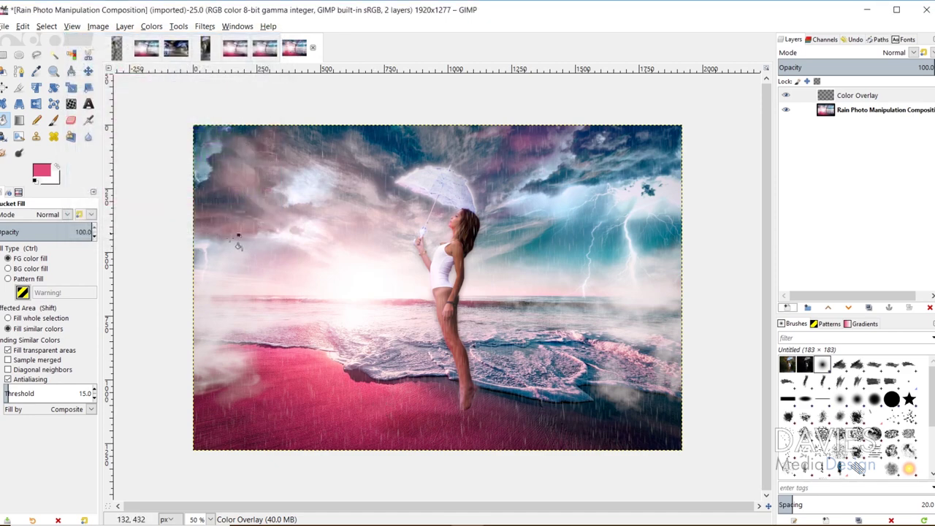
left_click(366, 221)
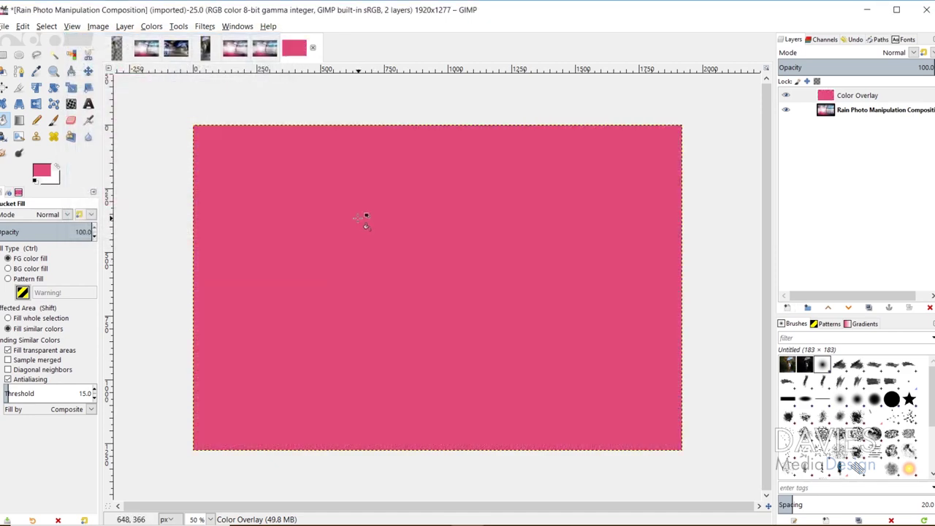
Step: Set the Color Overlay layer's blend mode to Soft light and lower its opacity to about 13.3
left_click(913, 53)
left_click(827, 315)
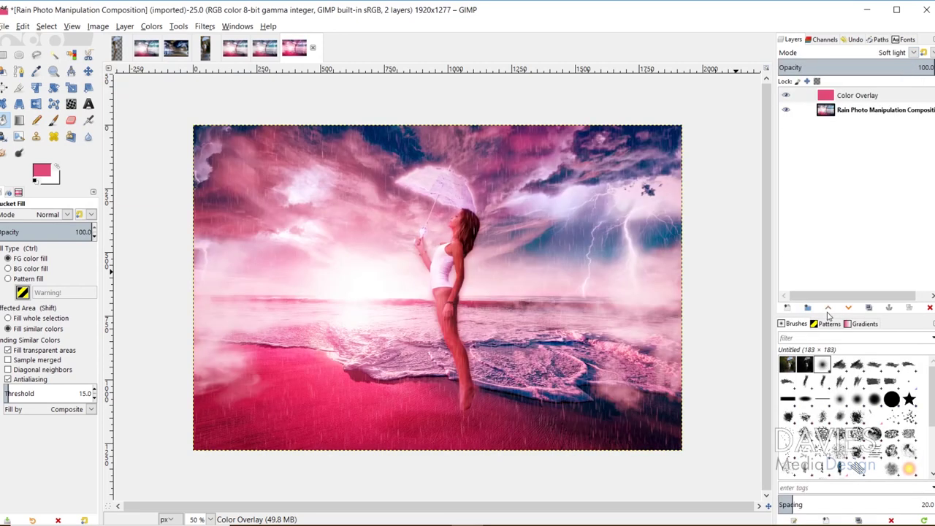
left_click_drag(840, 67, 793, 67)
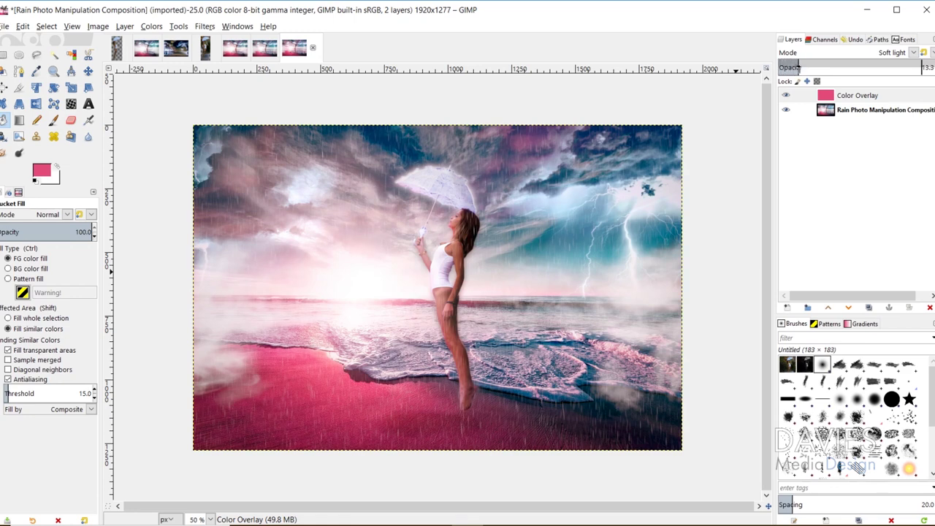